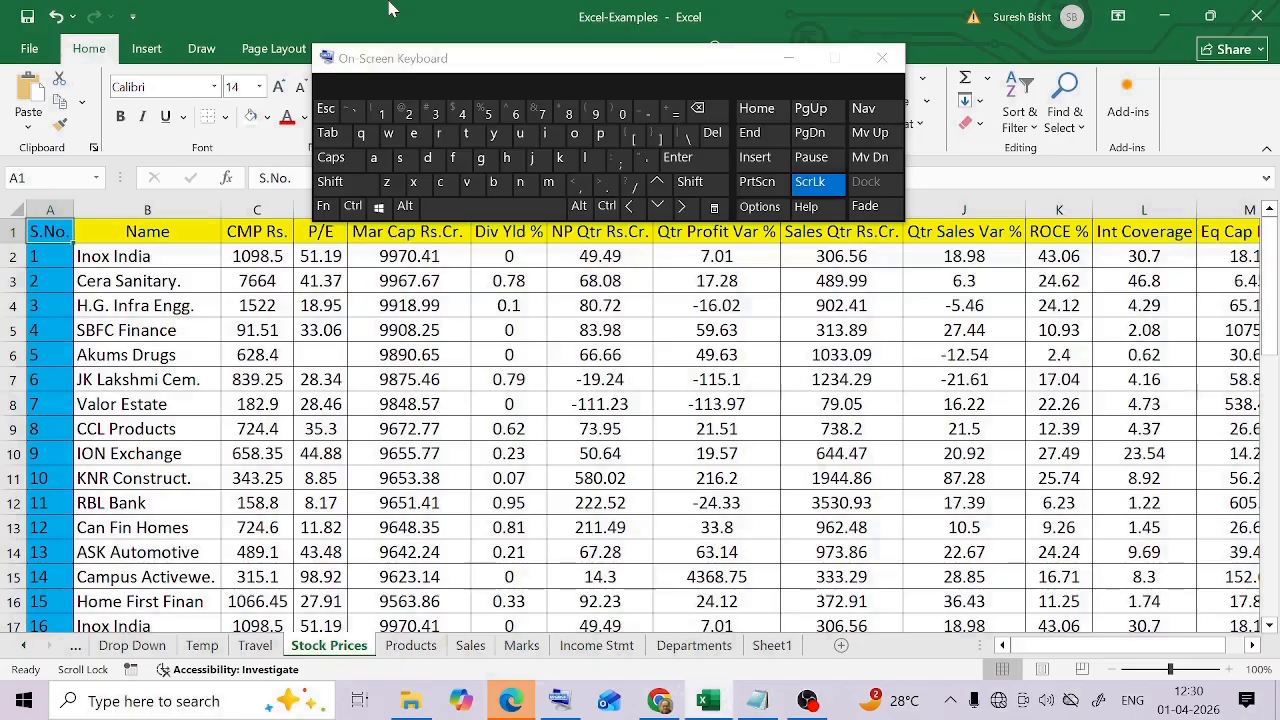
Look over the Stock Prices table, across to the Eq Cap Rs.Cr. column, back to S.No. and down the rows
{"action": "left_click", "coordinate": [728, 484]}
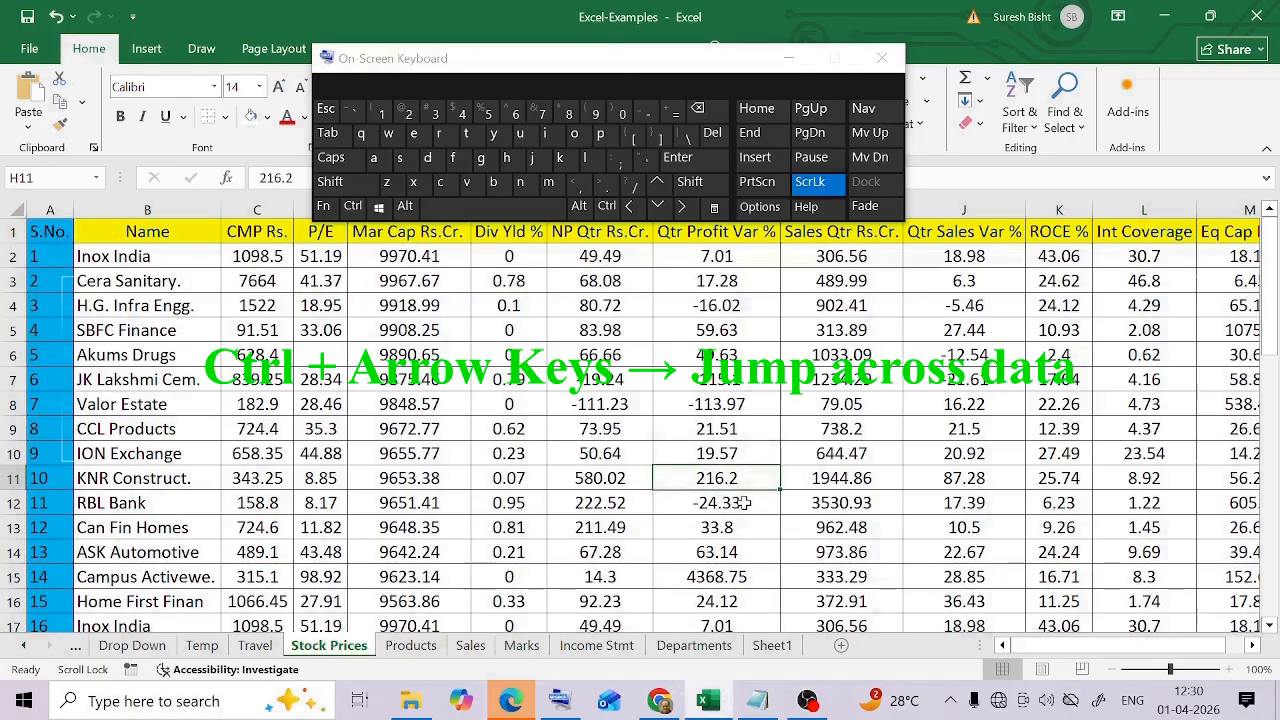
{"action": "left_click", "coordinate": [741, 502]}
{"action": "scroll", "coordinate": [1095, 655], "scroll_direction": "right", "scroll_amount": 1}
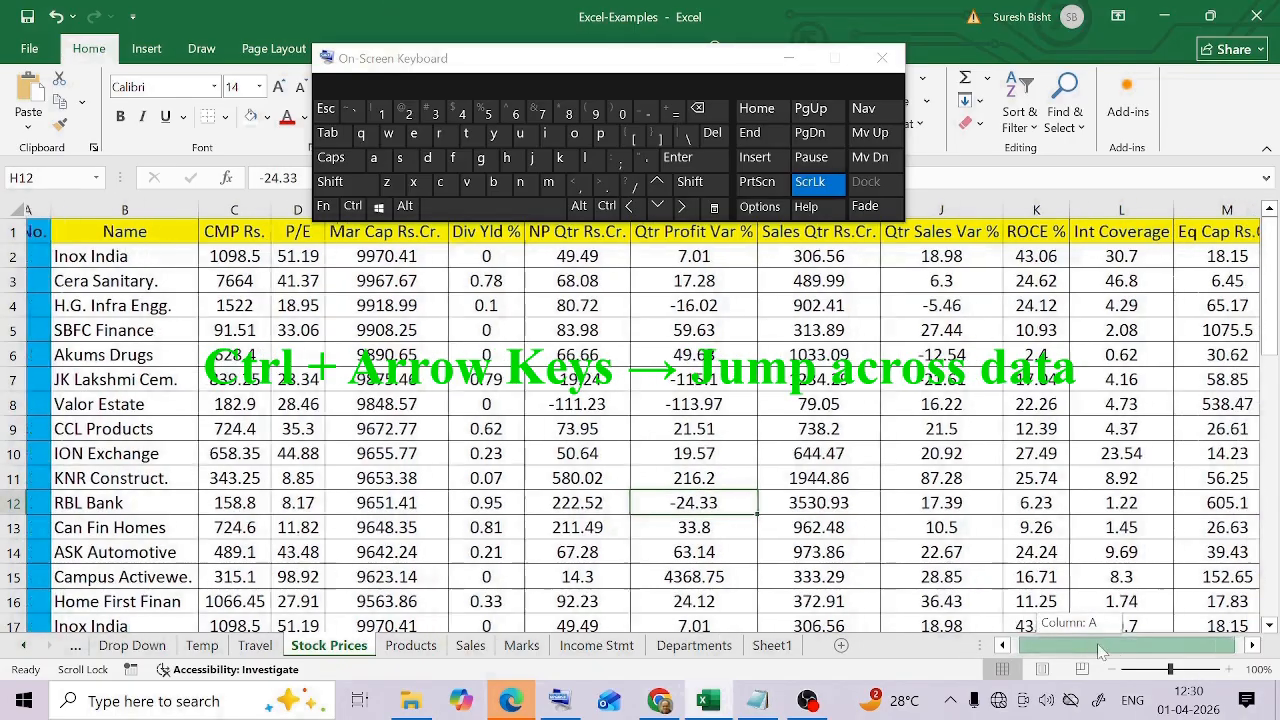
{"action": "left_click", "coordinate": [1217, 436]}
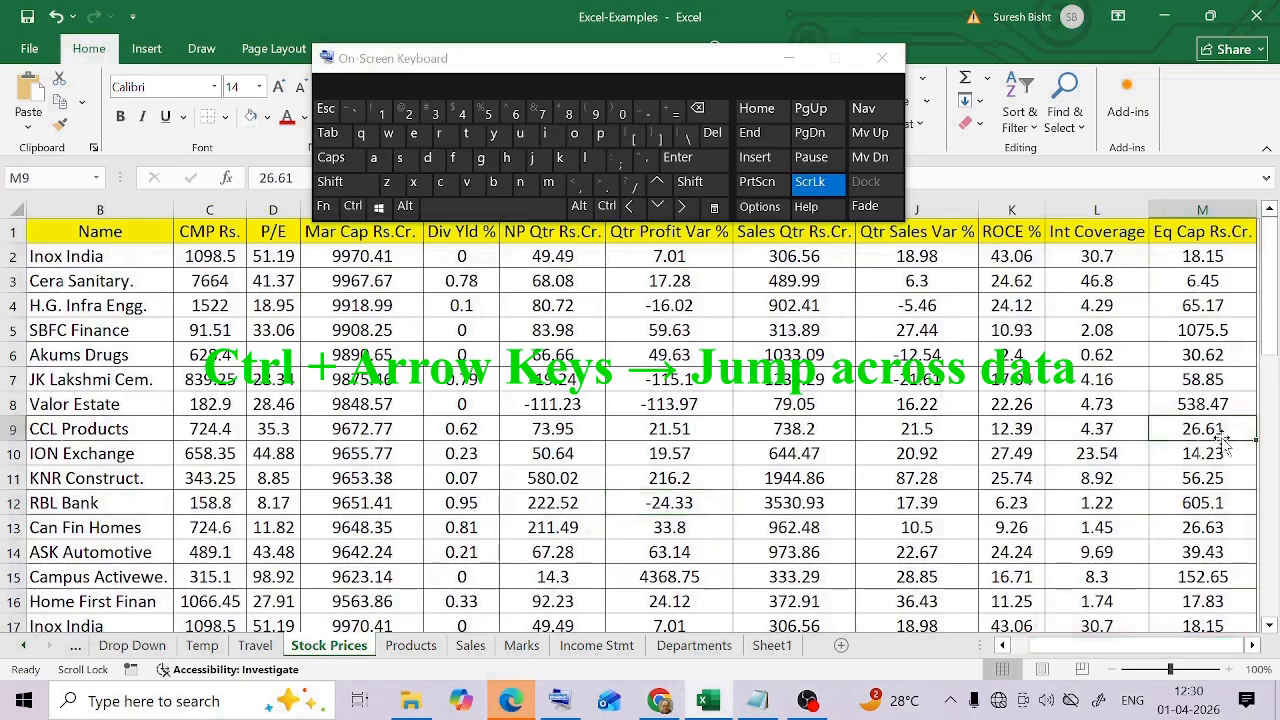
{"action": "key", "text": "Right"}
{"action": "key", "text": "Right"}
{"action": "left_click", "coordinate": [142, 404]}
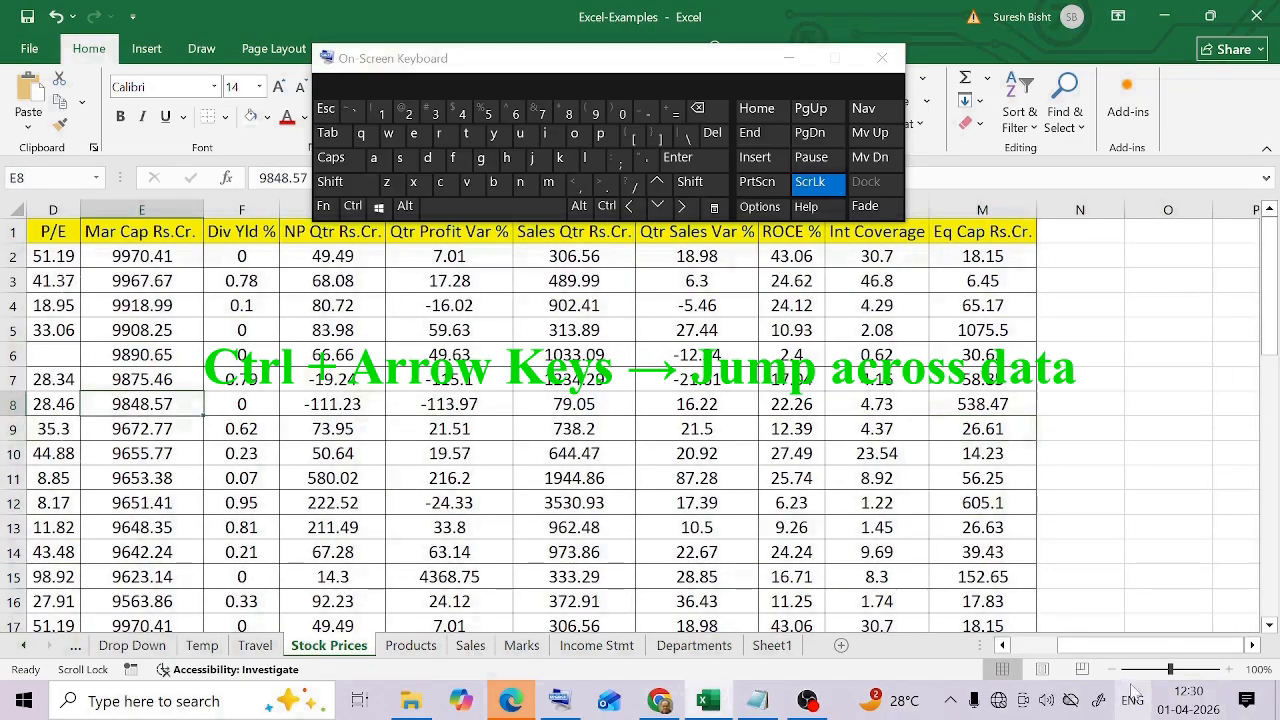
{"action": "scroll", "coordinate": [1020, 652], "scroll_direction": "left", "scroll_amount": 1}
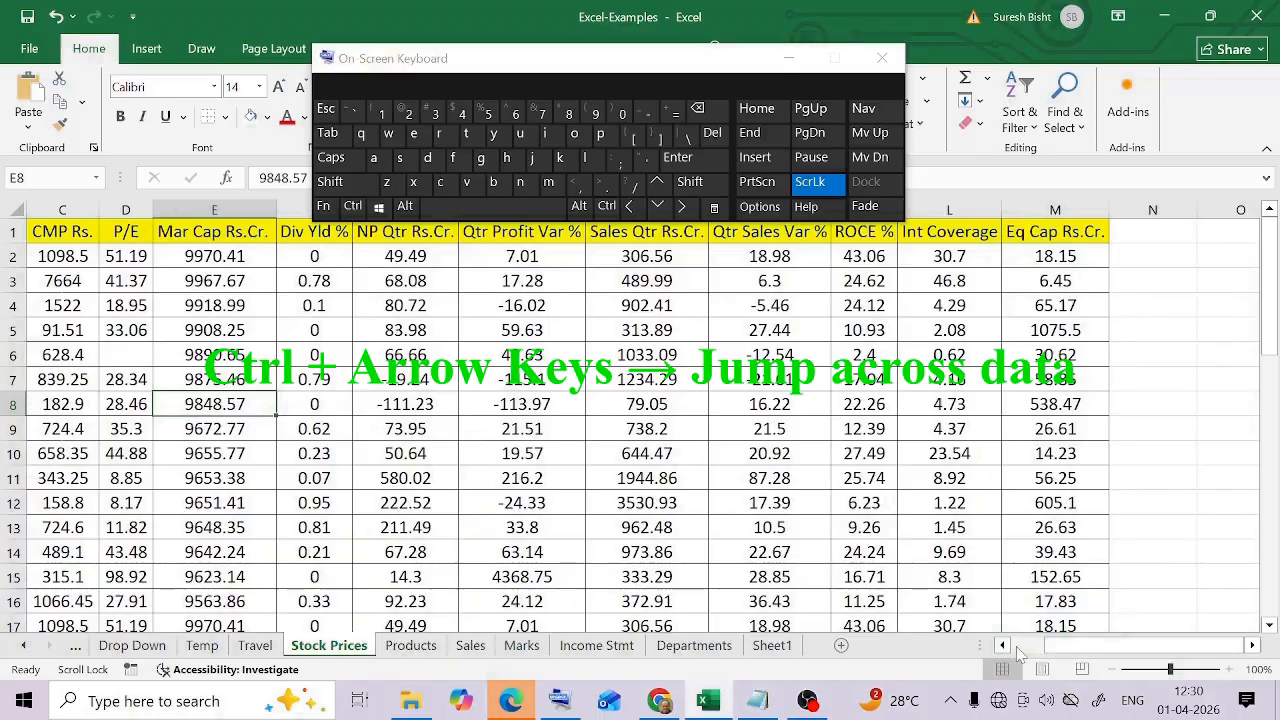
{"action": "left_click", "coordinate": [1004, 646]}
{"action": "left_click", "coordinate": [1004, 646]}
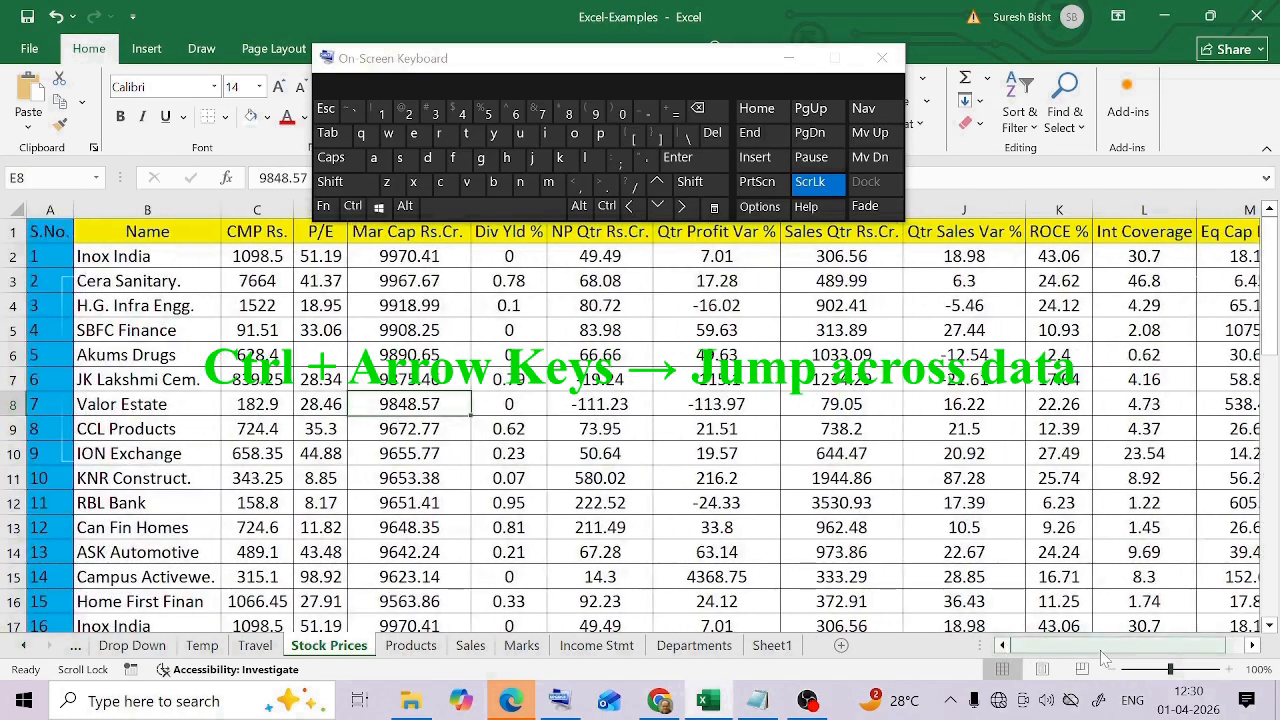
{"action": "left_click_drag", "start_coordinate": [1270, 308], "coordinate": [1274, 360]}
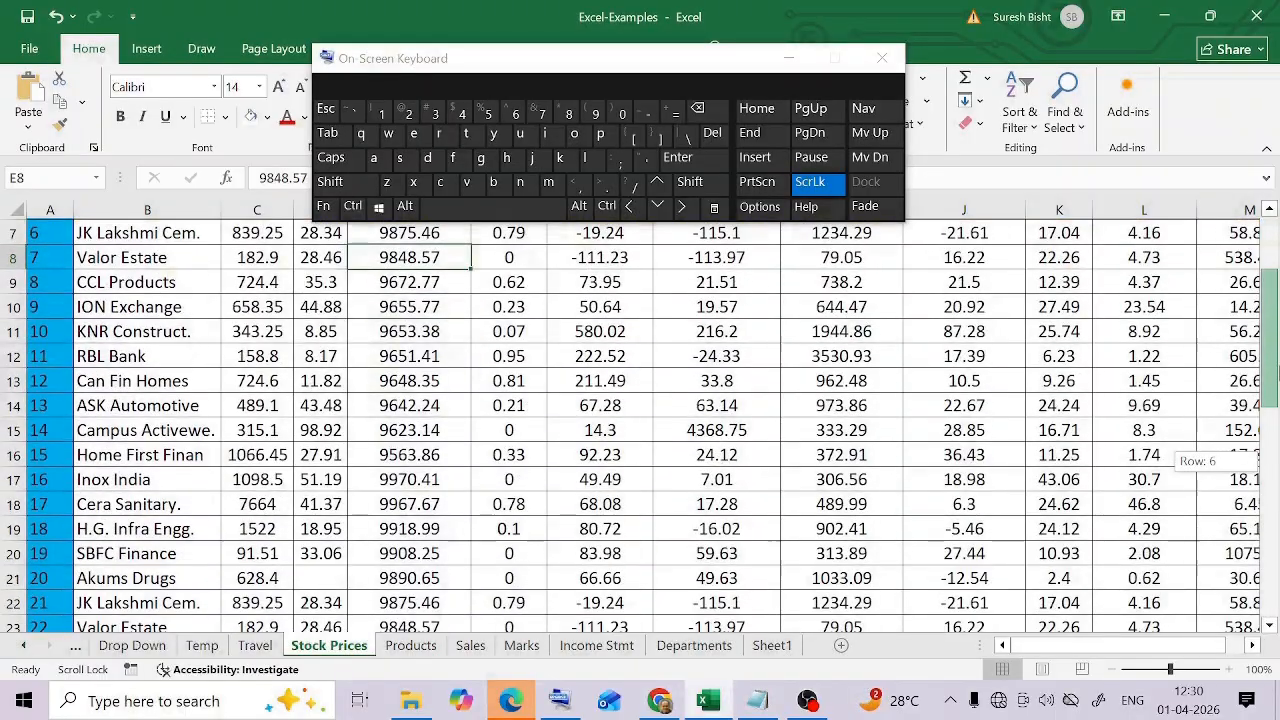
From cell H17, jump the view up to the header row, and down to the last rows of the Stock Prices data
{"action": "left_click", "coordinate": [768, 473]}
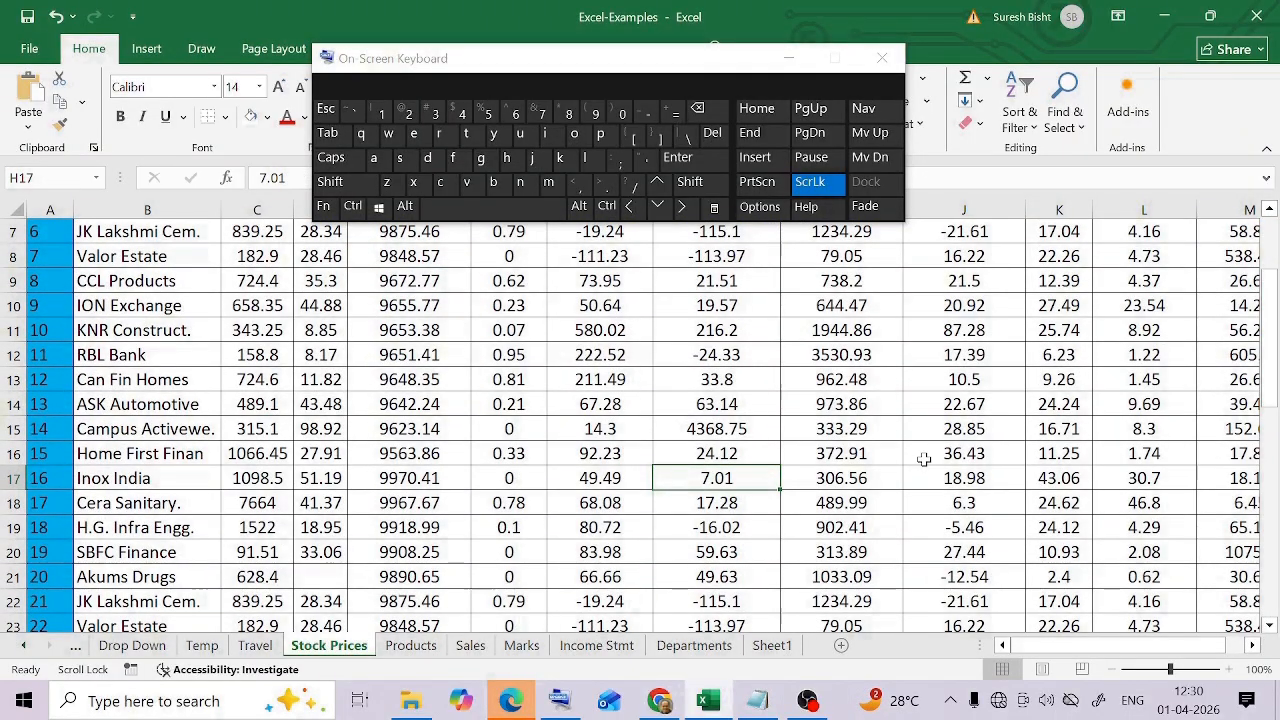
{"action": "left_click", "coordinate": [610, 214]}
{"action": "left_click", "coordinate": [657, 184]}
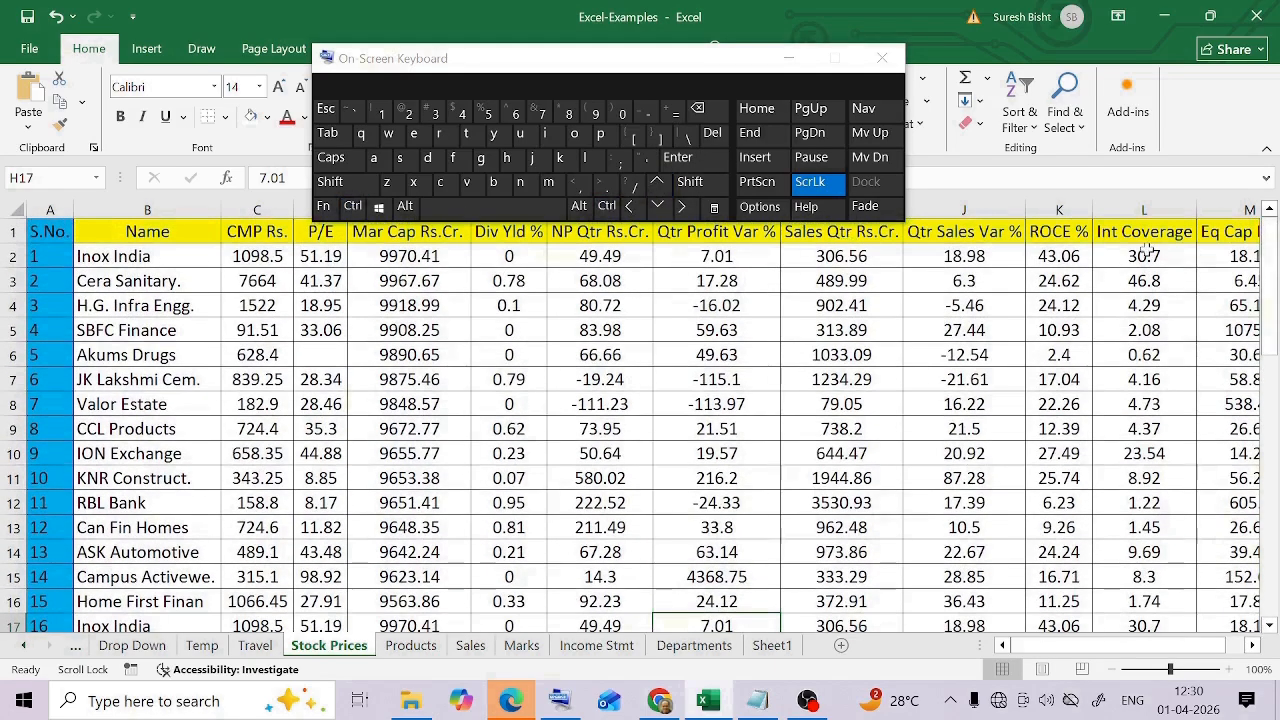
{"action": "left_click", "coordinate": [608, 208]}
{"action": "left_click", "coordinate": [657, 207]}
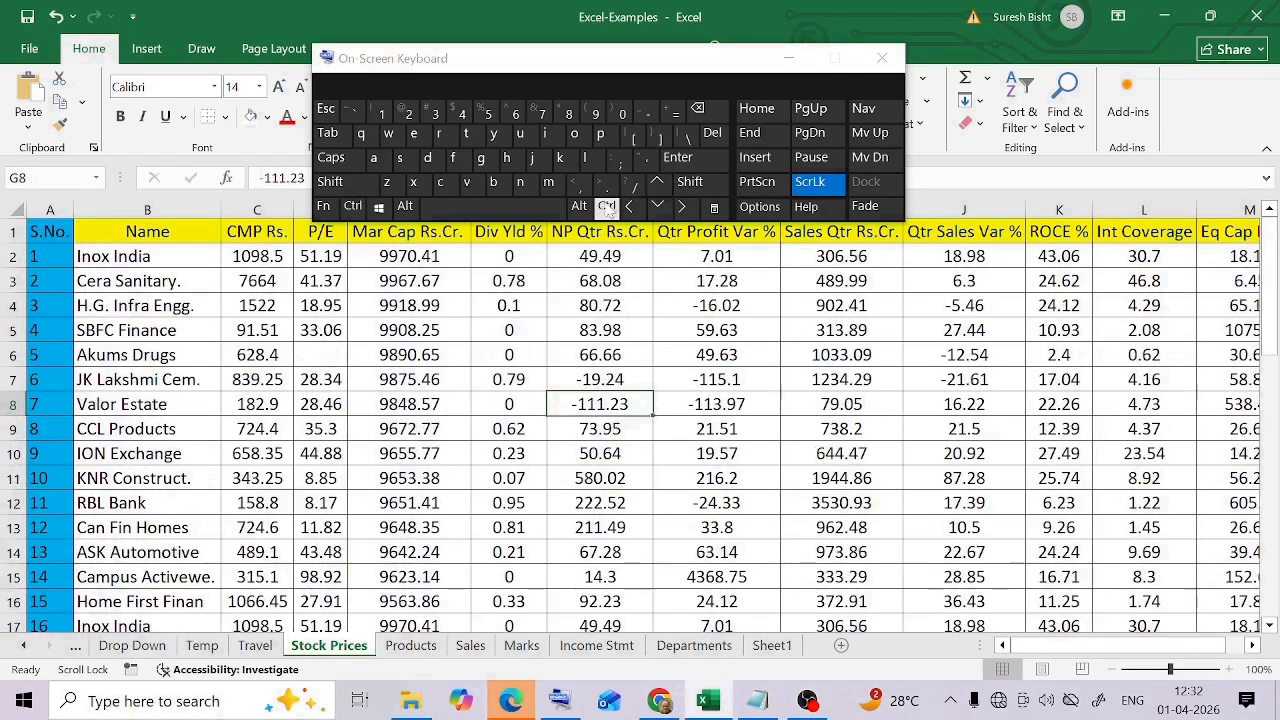
From cell G8, jump the view across to the table's last column and back to the S.No. column
{"action": "left_click", "coordinate": [607, 208]}
{"action": "left_click", "coordinate": [681, 207]}
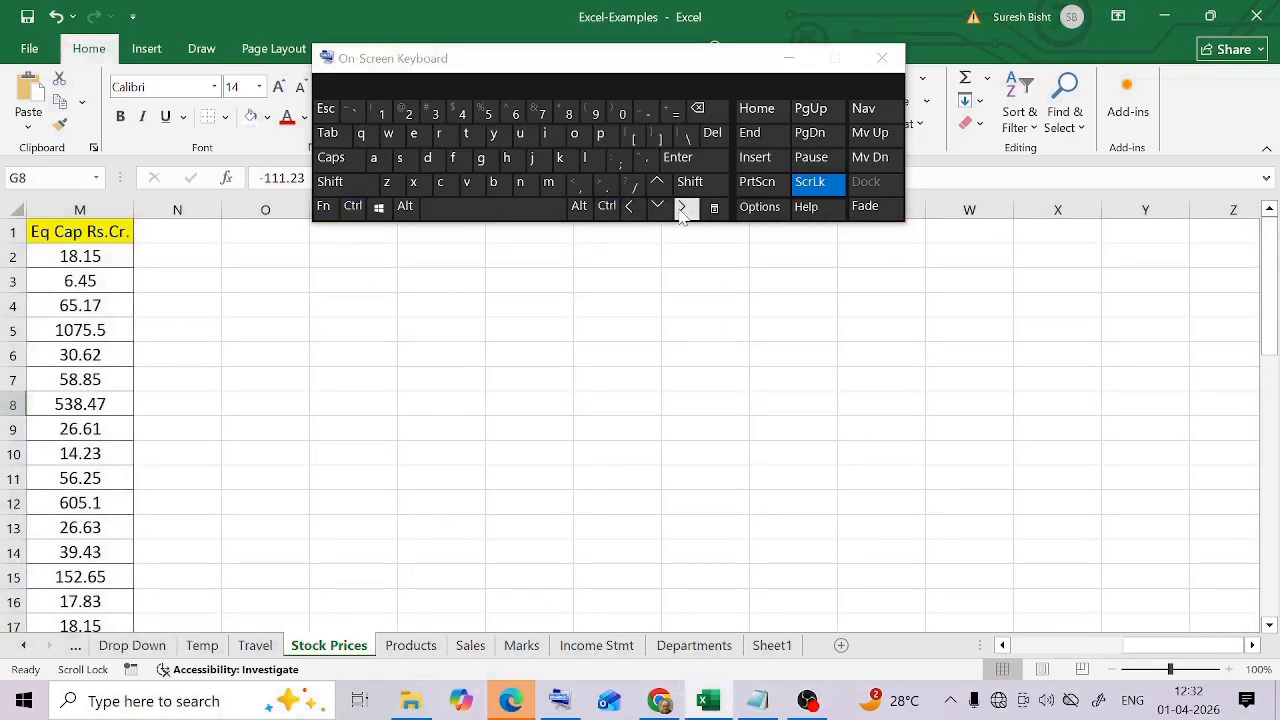
{"action": "left_click", "coordinate": [607, 207]}
{"action": "left_click", "coordinate": [630, 207]}
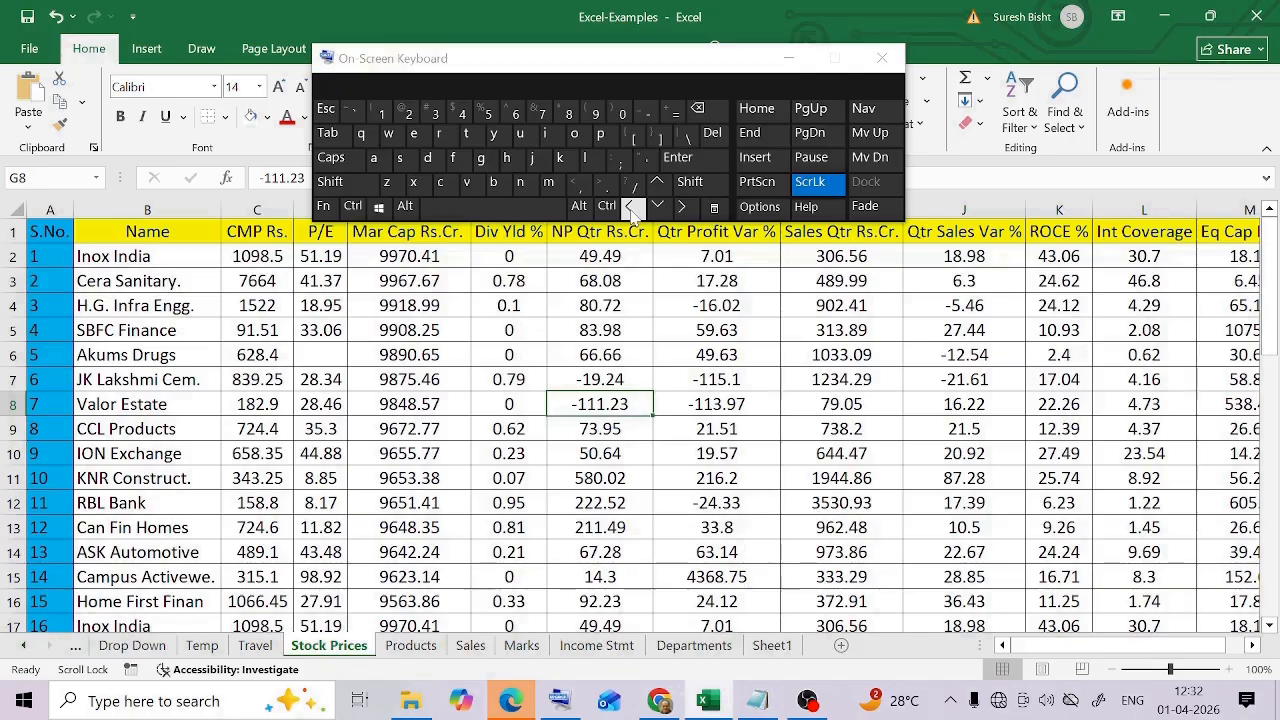
Make G10 the active cell, and jump the view to the last column and back to the first
{"action": "key", "text": "Down"}
{"action": "key", "text": "Down"}
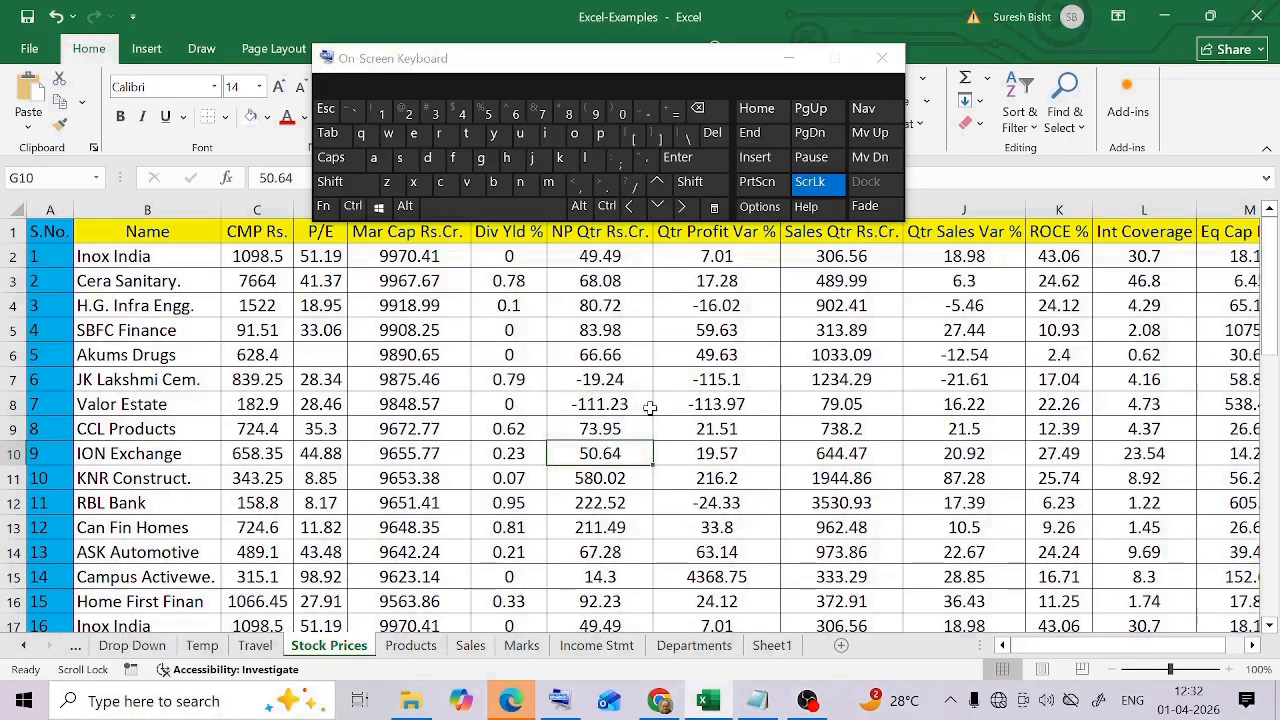
{"action": "left_click", "coordinate": [609, 207]}
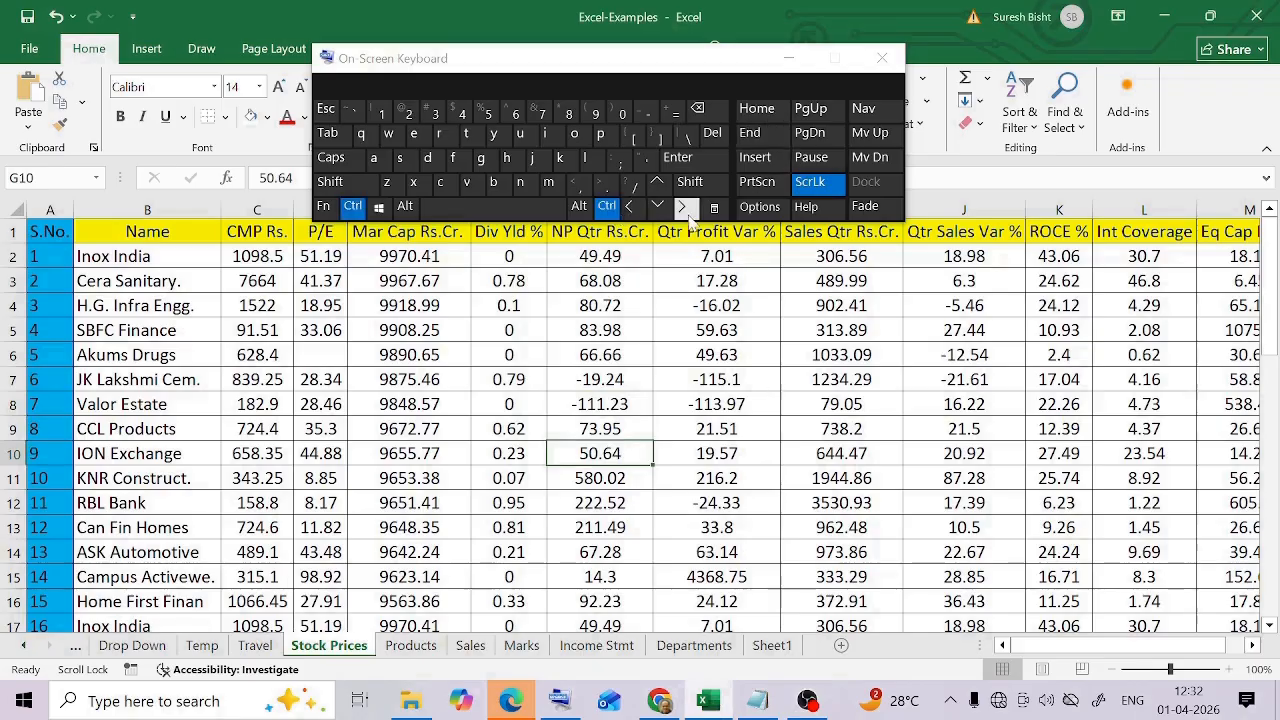
{"action": "left_click", "coordinate": [681, 207]}
{"action": "left_click", "coordinate": [607, 207]}
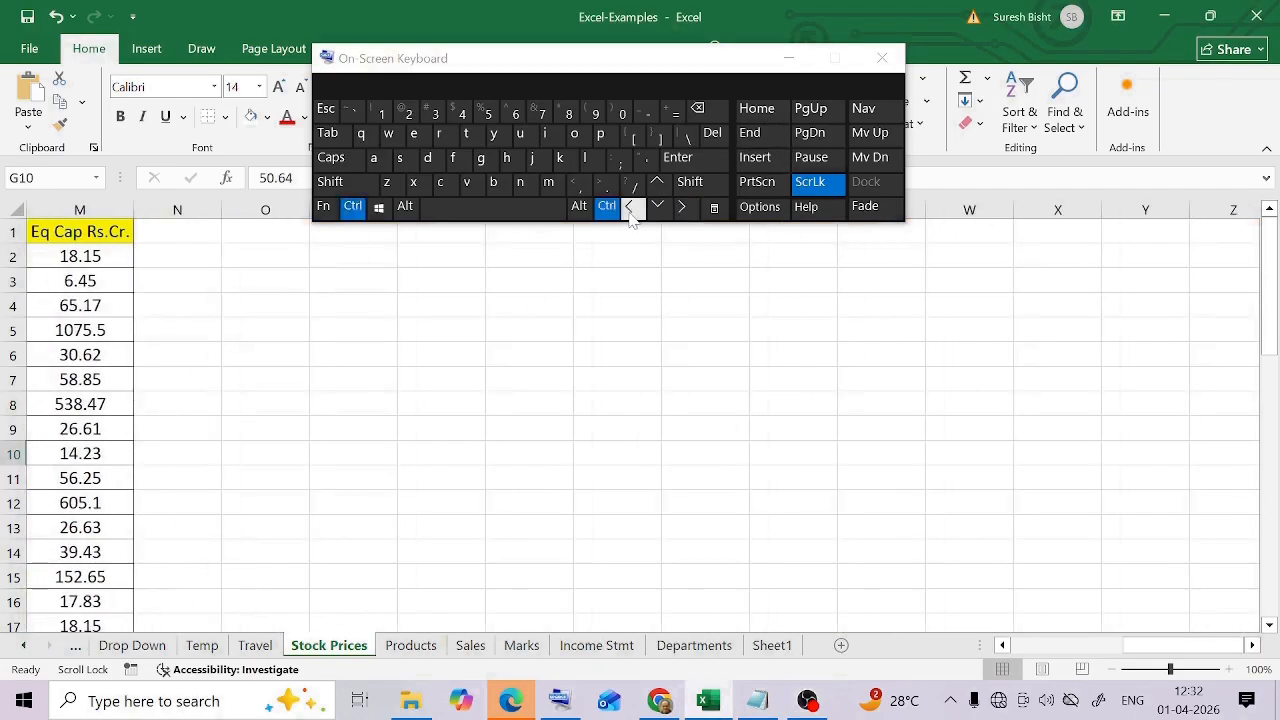
{"action": "left_click", "coordinate": [629, 208]}
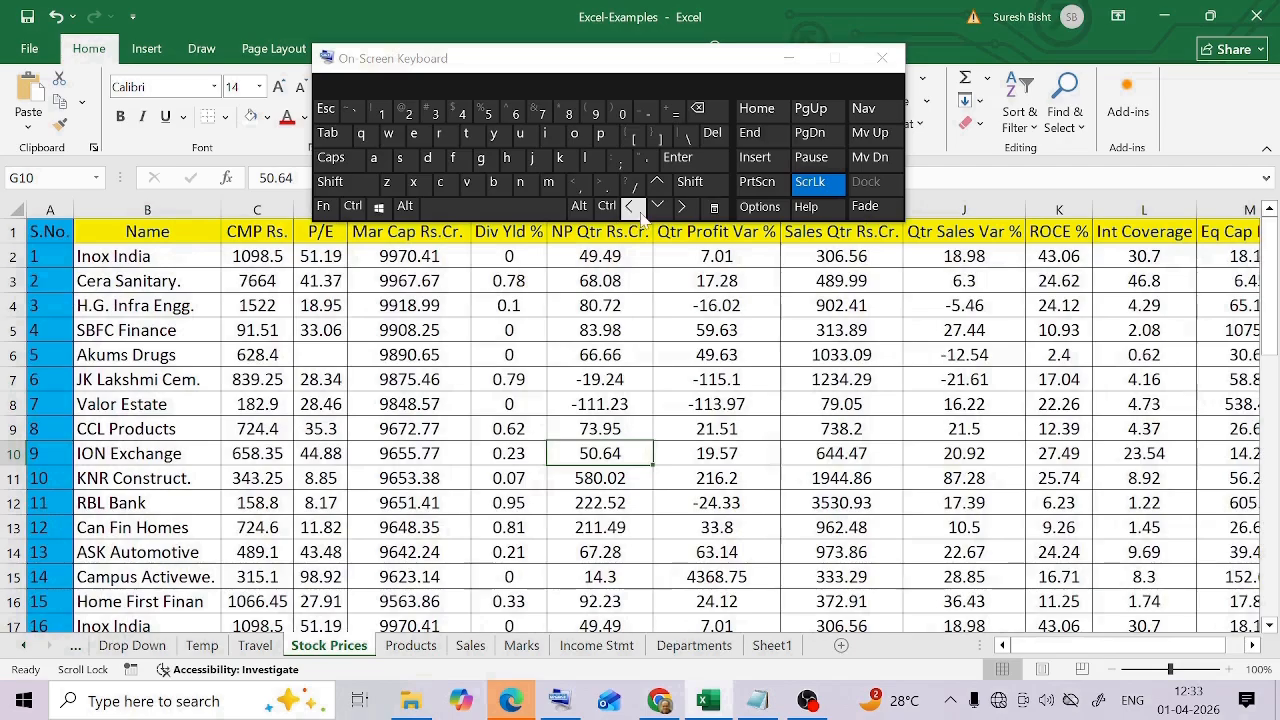
Select cell H14 and jump the view downward through the Stock Prices rows
{"action": "left_click", "coordinate": [718, 552]}
{"action": "left_click", "coordinate": [607, 207]}
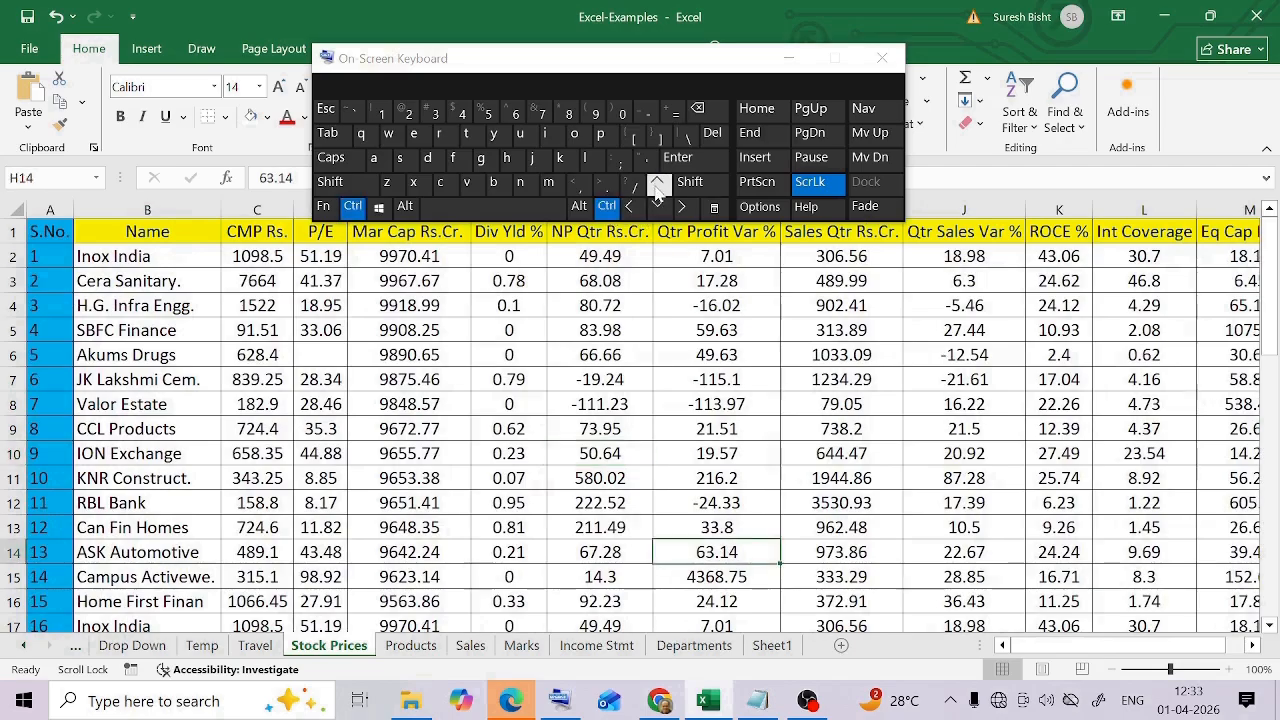
{"action": "left_click", "coordinate": [658, 207]}
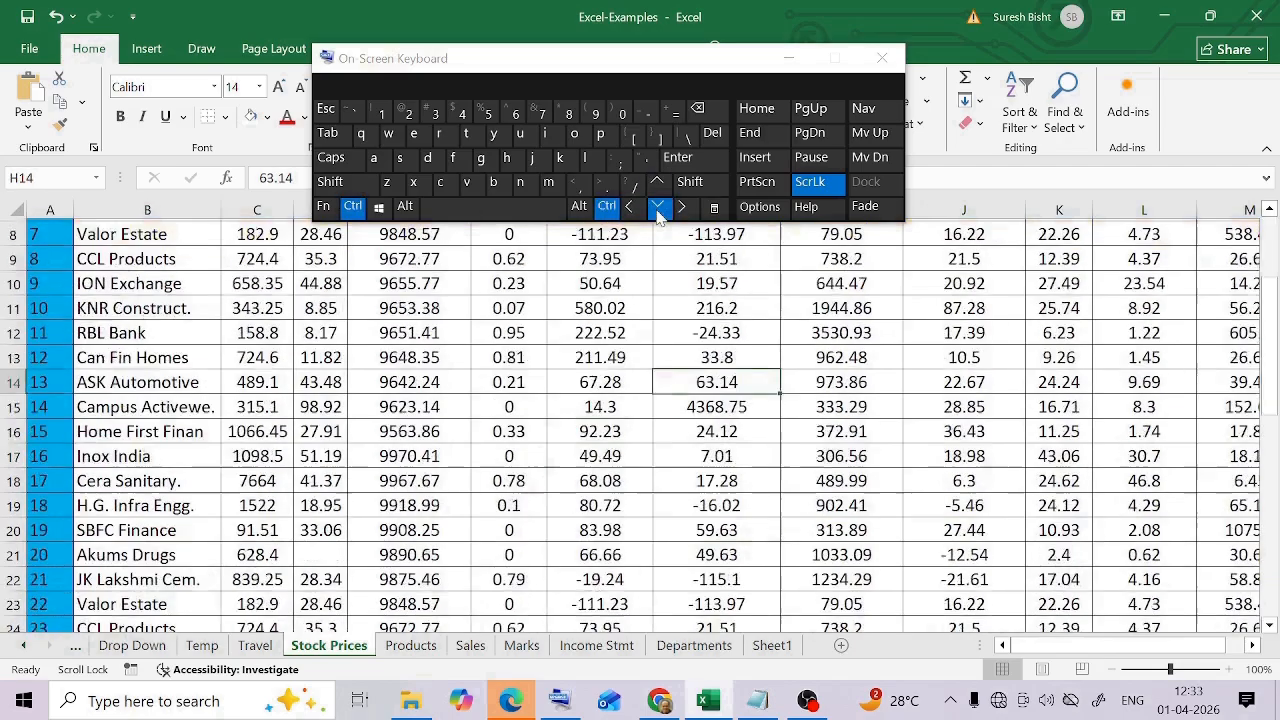
{"action": "left_click", "coordinate": [658, 207]}
{"action": "left_click", "coordinate": [608, 210]}
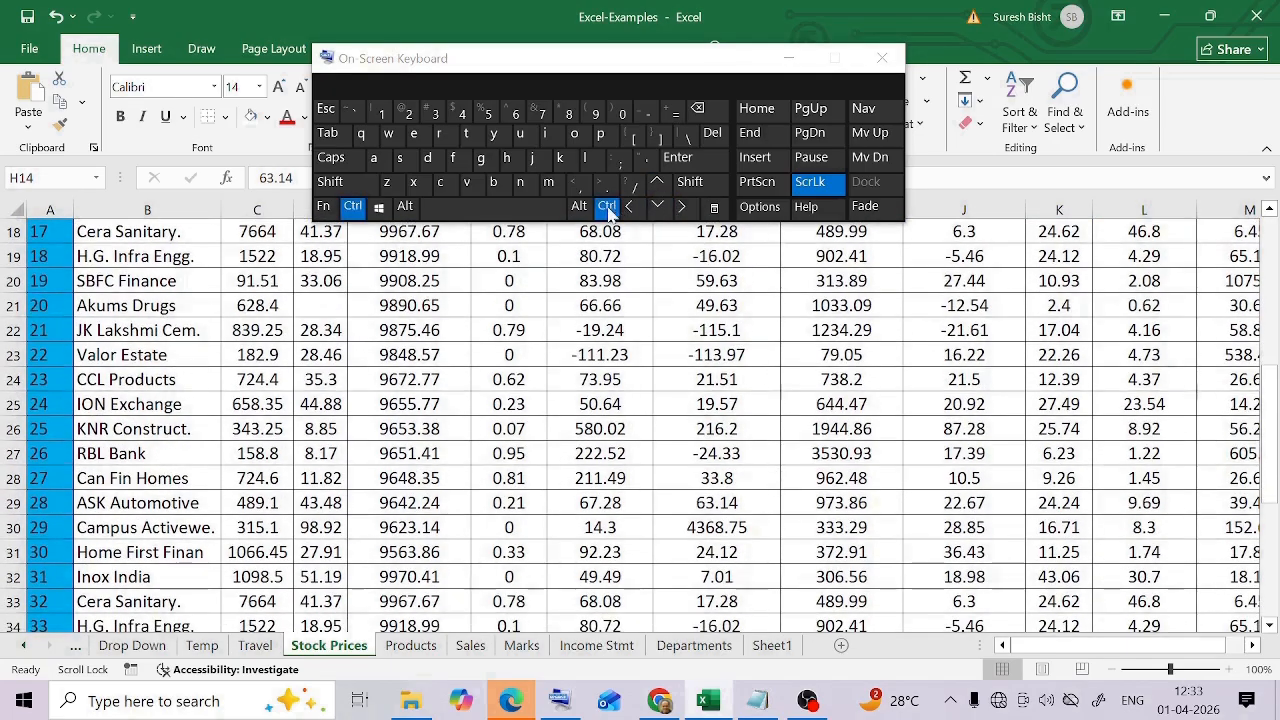
{"action": "left_click", "coordinate": [658, 210]}
{"action": "scroll", "coordinate": [875, 505], "scroll_direction": "up", "scroll_amount": 7}
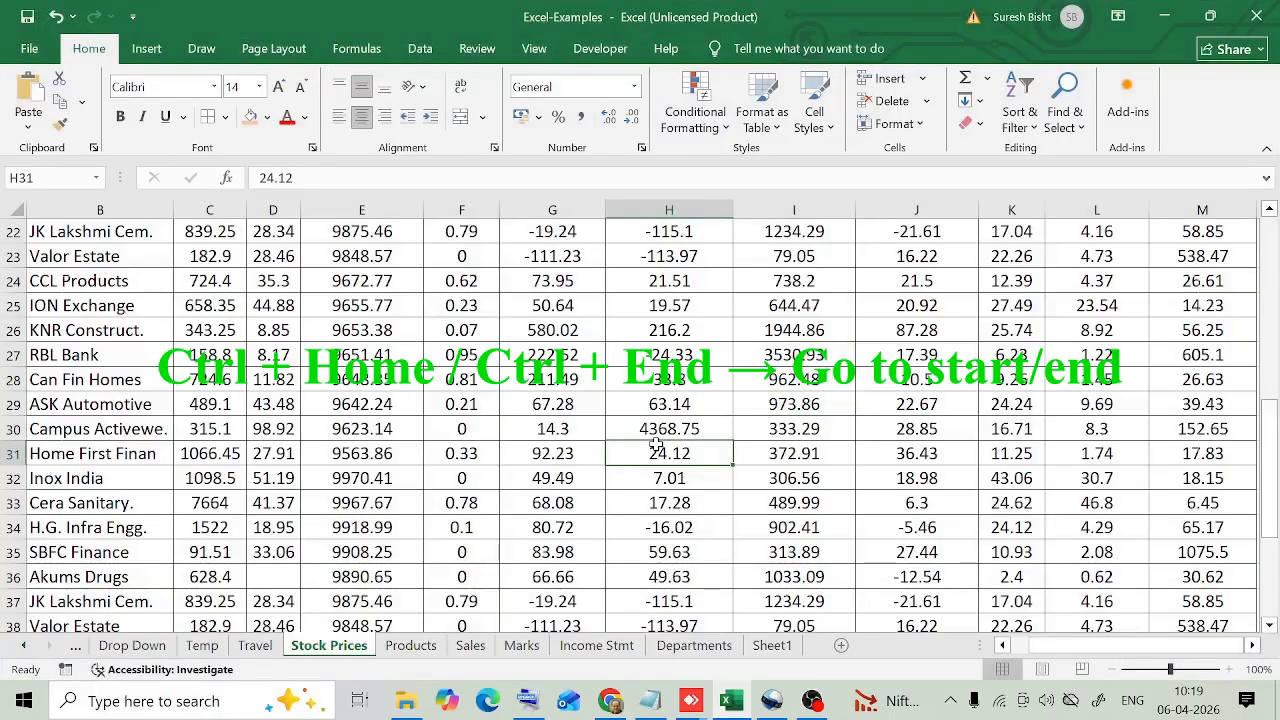
From cell G32, go to the start of the sheet at A1, and to the last used cell M46
{"action": "key", "text": "ctrl+super+o"}
{"action": "left_click", "coordinate": [578, 484]}
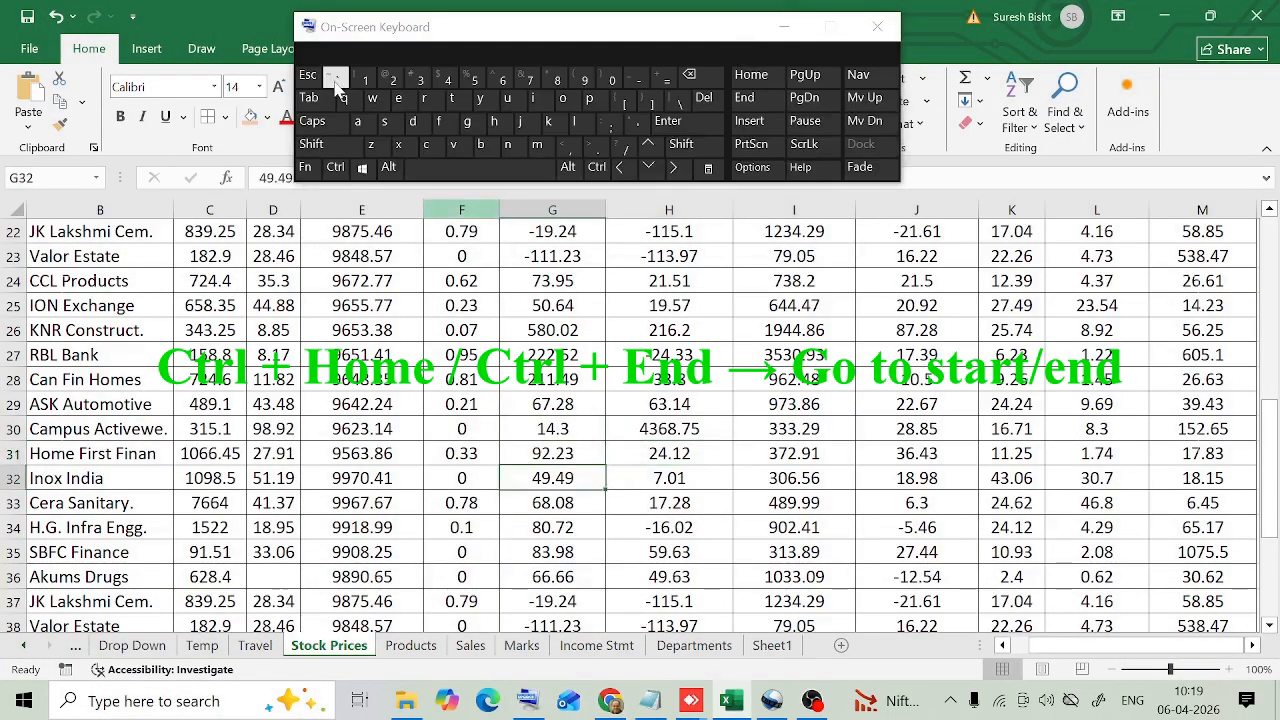
{"action": "left_click", "coordinate": [337, 167]}
{"action": "left_click", "coordinate": [751, 75]}
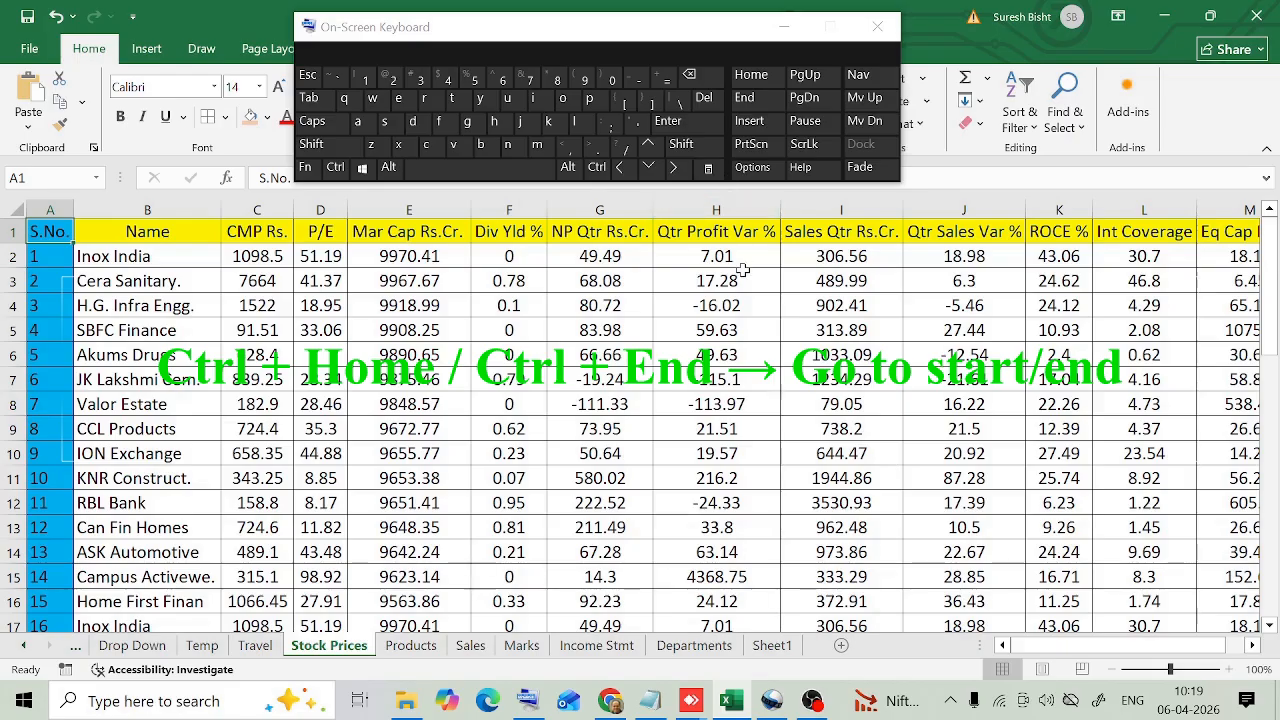
{"action": "left_click", "coordinate": [335, 167]}
{"action": "left_click", "coordinate": [744, 97]}
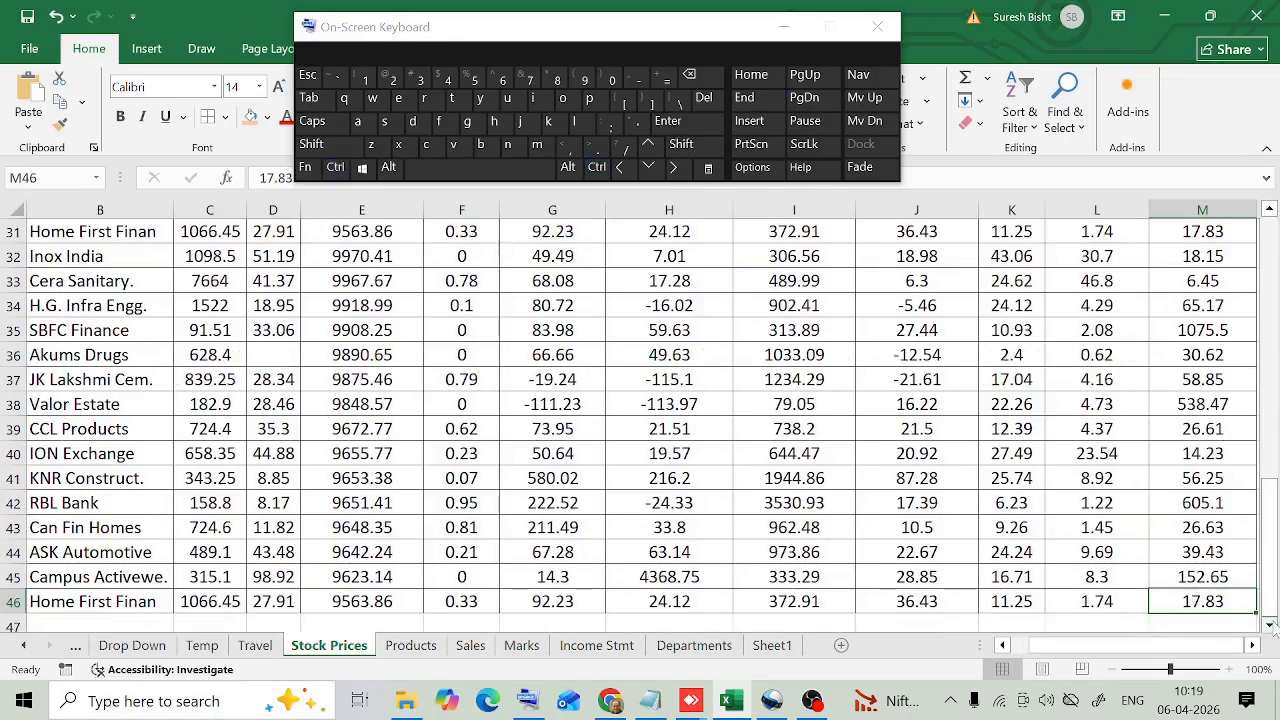
On the Marks sheet, move from cell G3 two screens down to G40 and return two screens up
{"action": "left_click", "coordinate": [621, 283]}
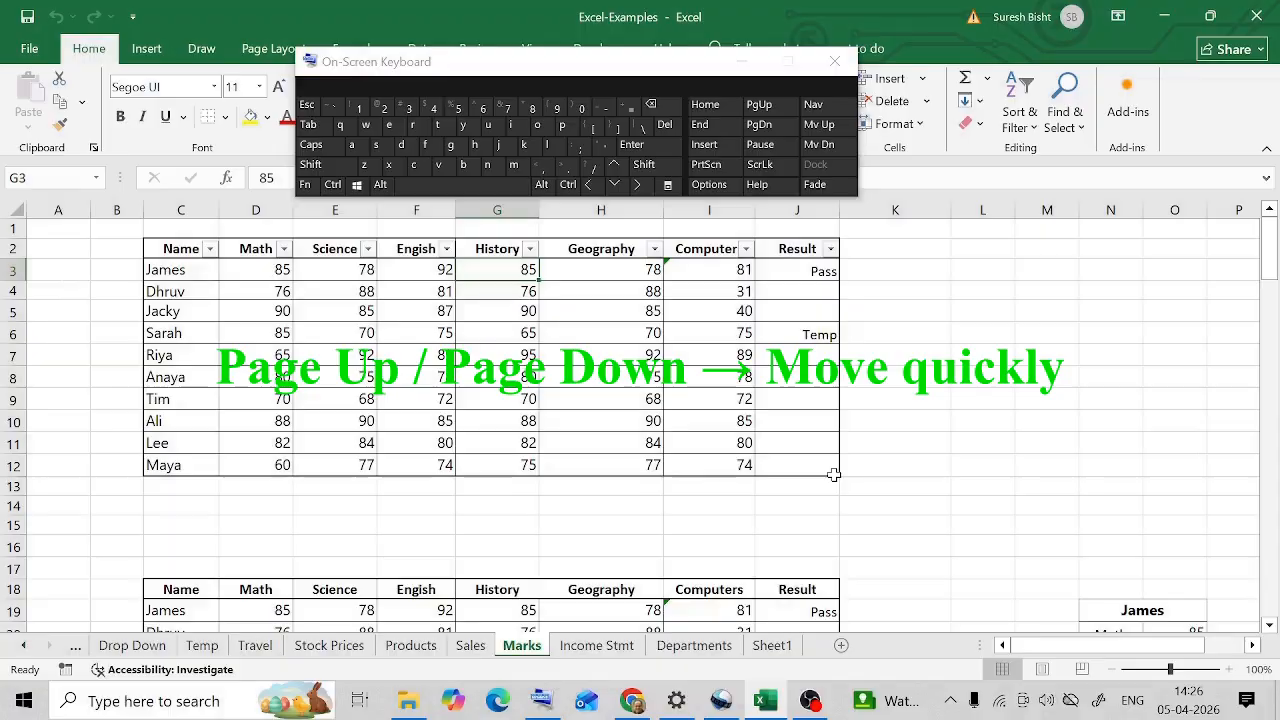
{"action": "left_click", "coordinate": [773, 133]}
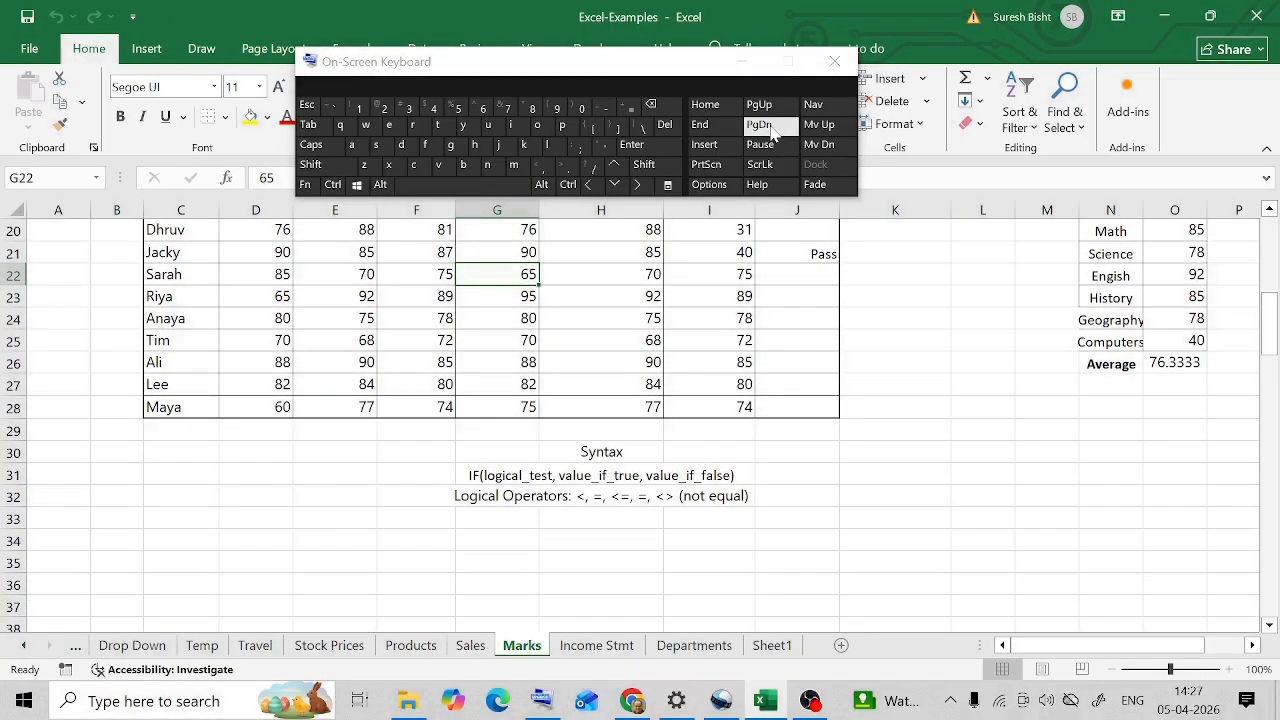
{"action": "left_click", "coordinate": [773, 133]}
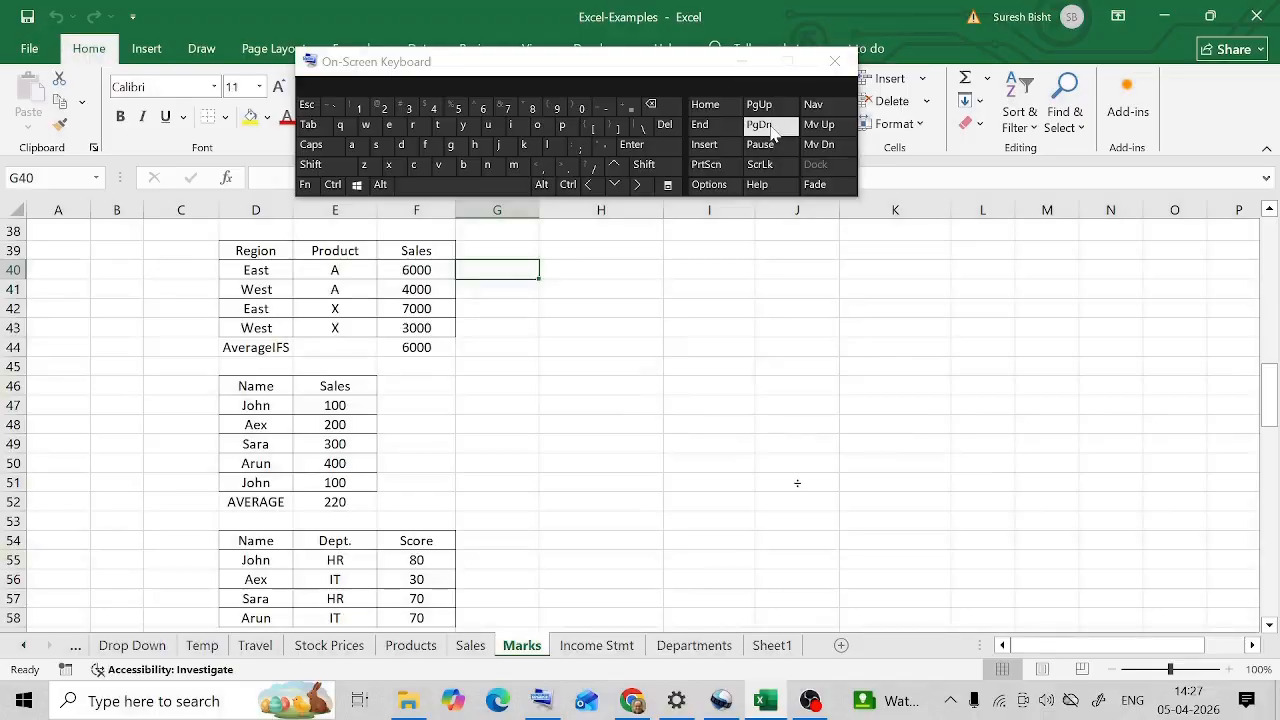
{"action": "left_click", "coordinate": [759, 108]}
{"action": "left_click", "coordinate": [761, 110]}
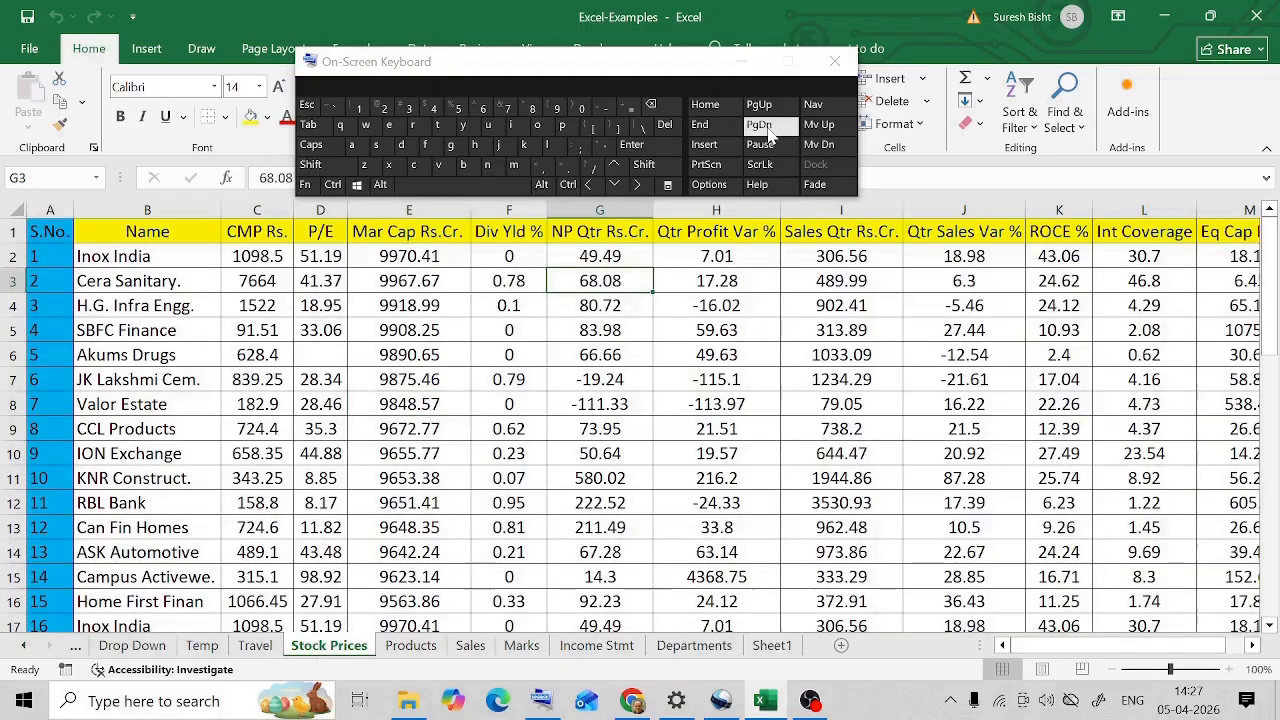
On the Stock Prices sheet, move two screens down to cell G35 and back up two screens
{"action": "left_click", "coordinate": [765, 128]}
{"action": "left_click", "coordinate": [765, 128]}
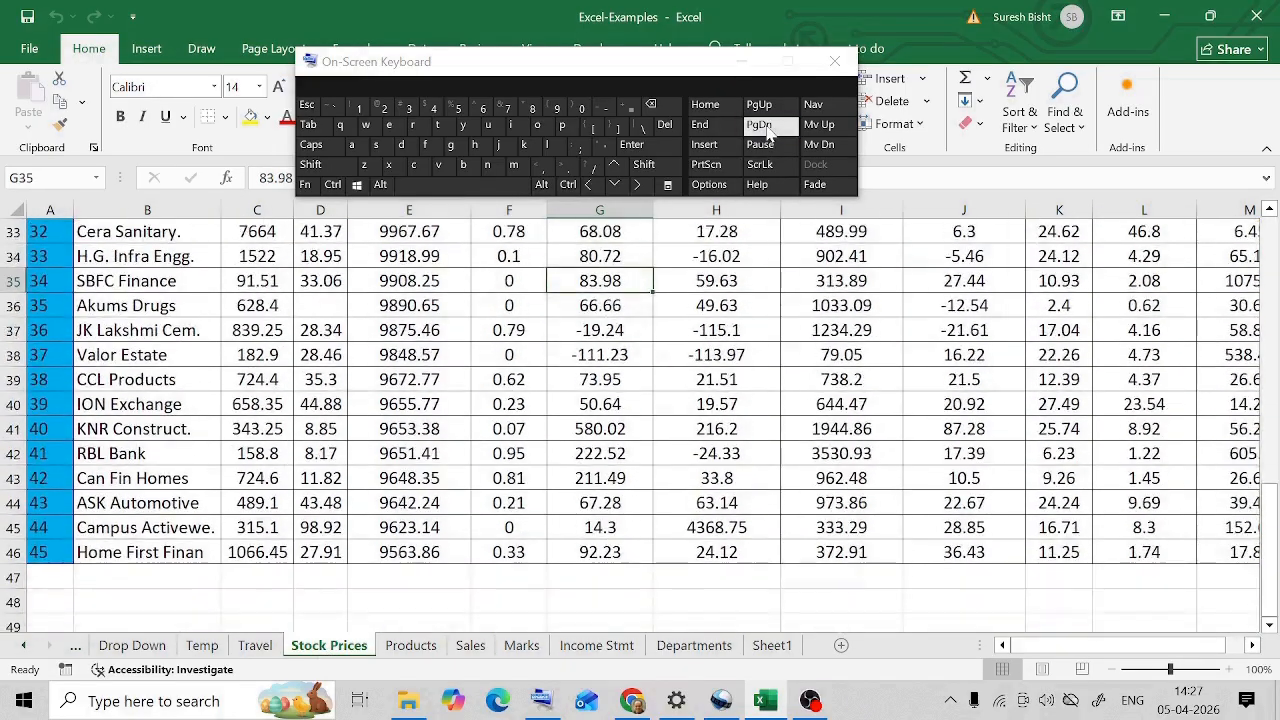
{"action": "left_click", "coordinate": [759, 107]}
{"action": "left_click", "coordinate": [759, 108]}
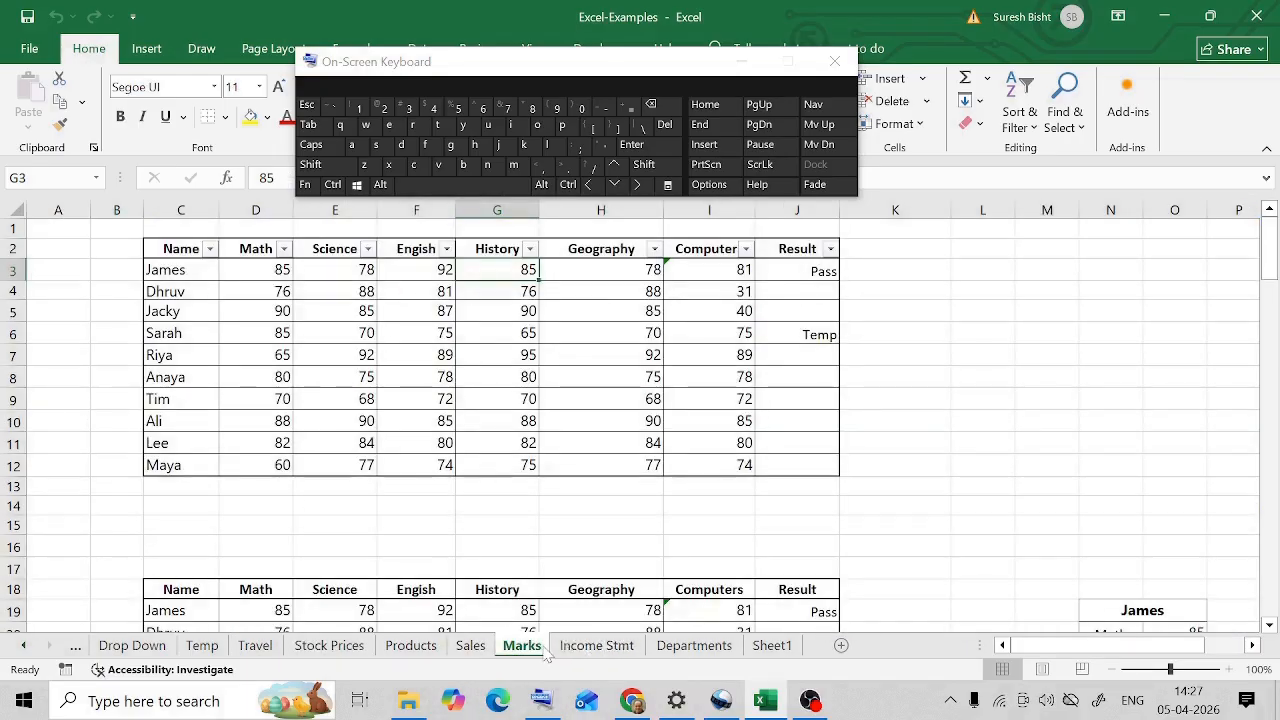
Switch from the Marks sheet to the next sheet, Income Stmt, and back to Marks
{"action": "left_click", "coordinate": [333, 184]}
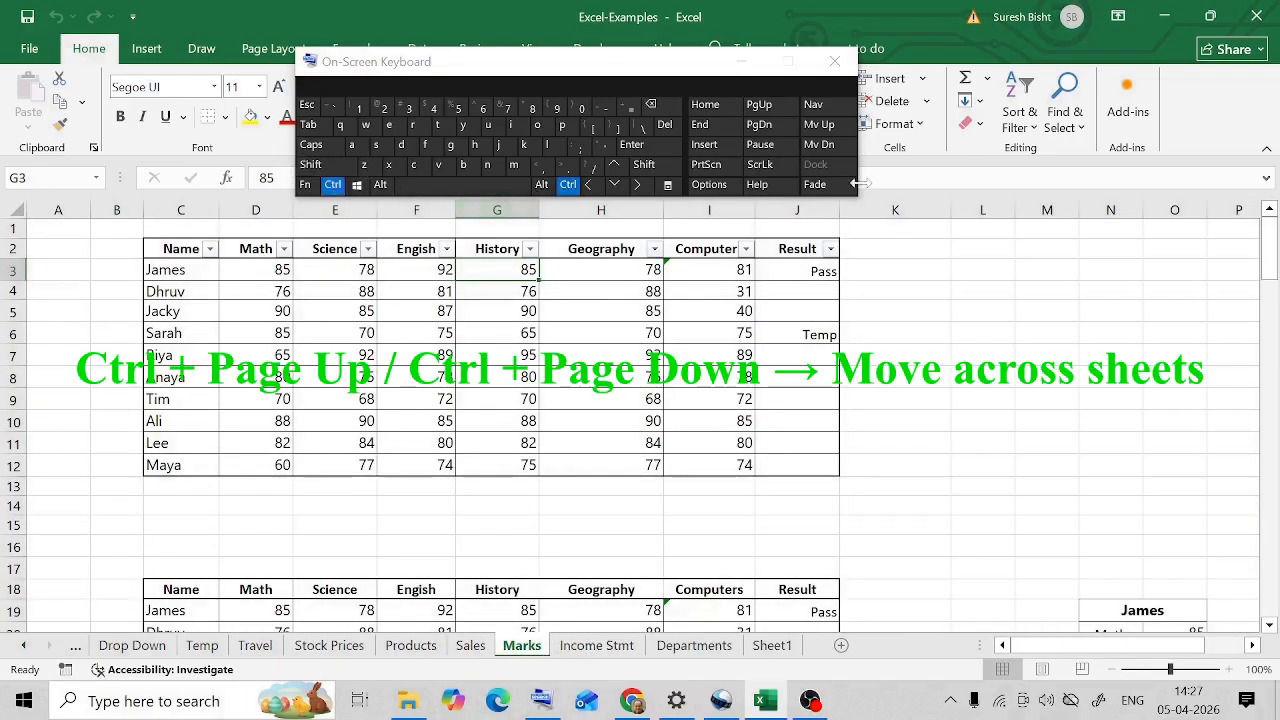
{"action": "left_click", "coordinate": [768, 126]}
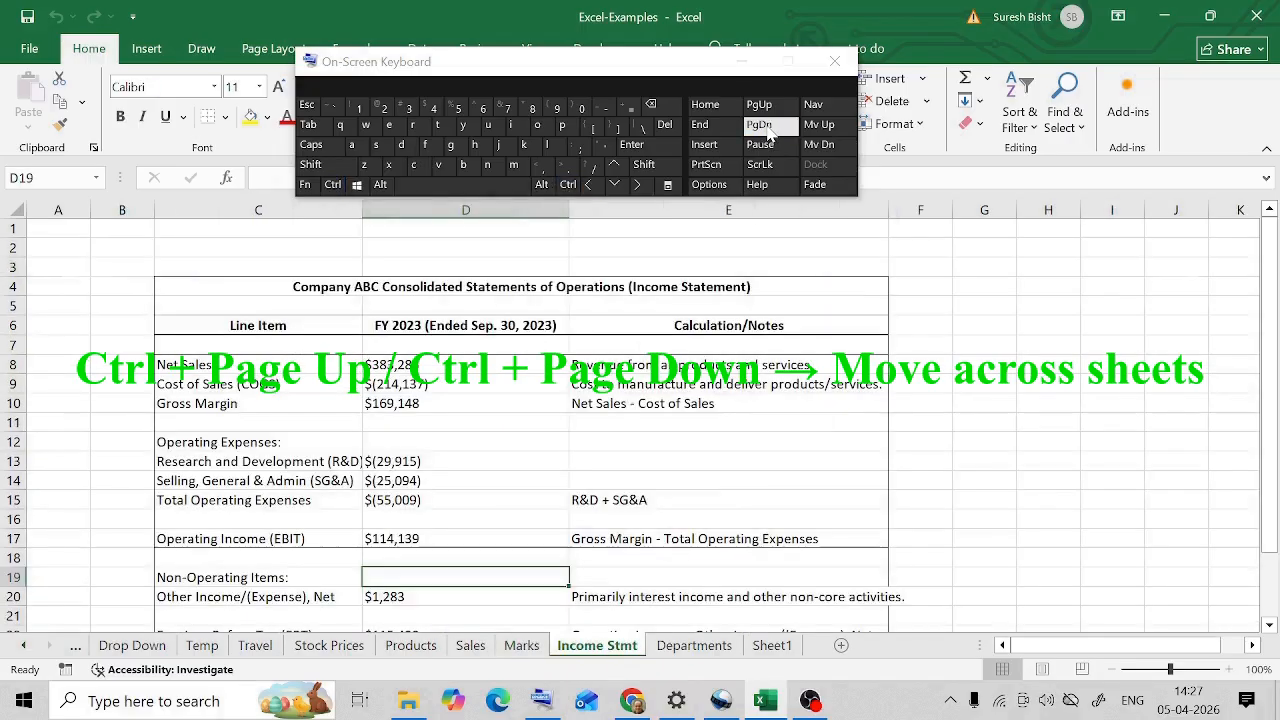
{"action": "left_click", "coordinate": [333, 186]}
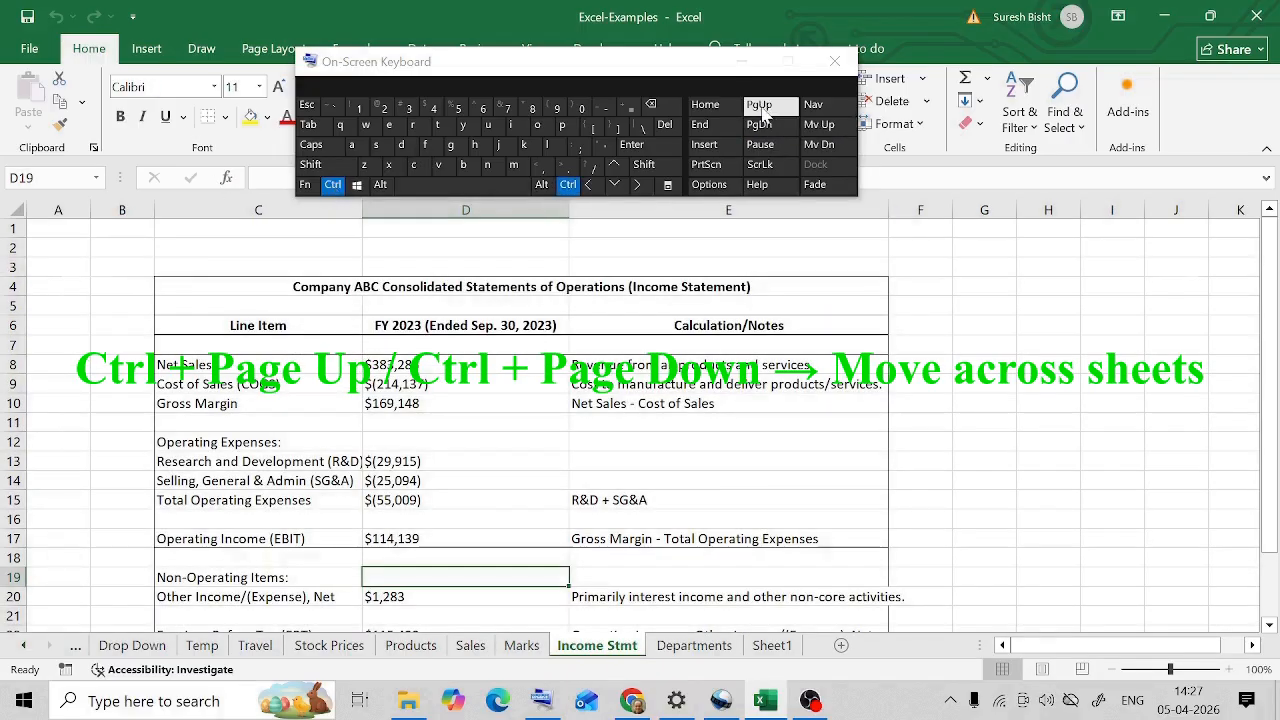
{"action": "left_click", "coordinate": [762, 112]}
Switch to the sheet preceding Marks and return to the following sheet
{"action": "left_click", "coordinate": [333, 186]}
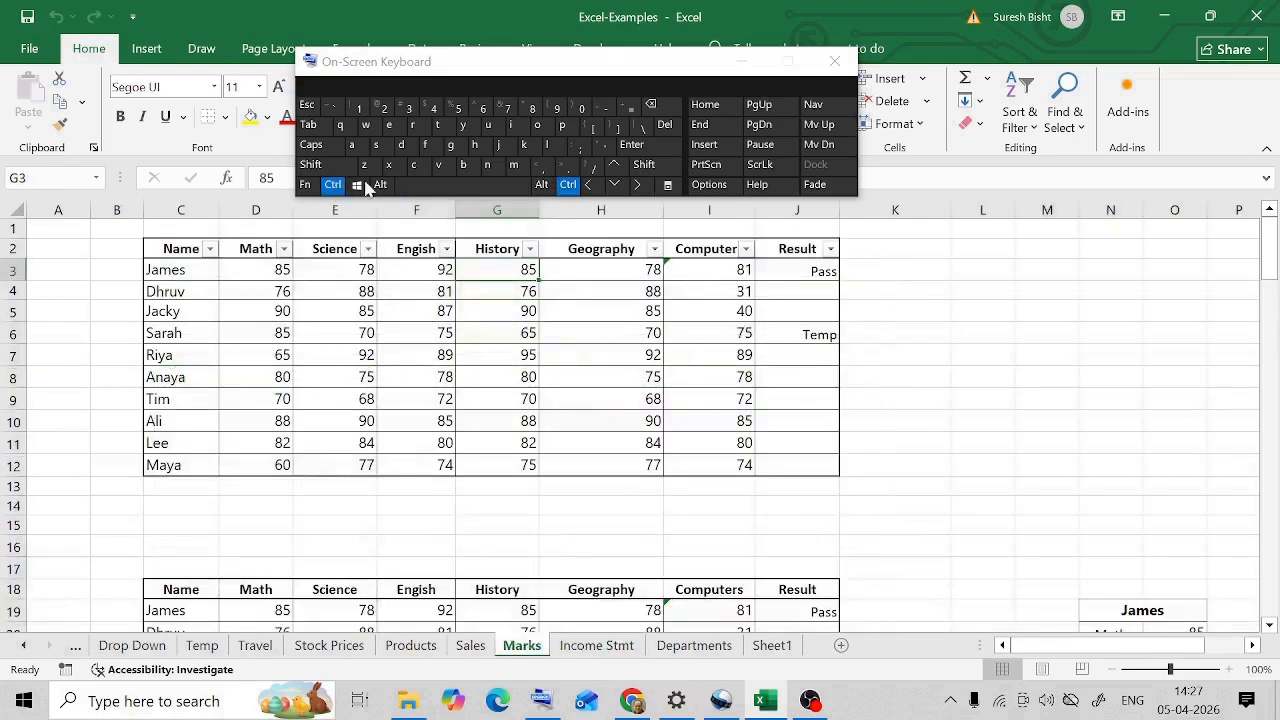
{"action": "left_click", "coordinate": [762, 112]}
{"action": "left_click", "coordinate": [333, 186]}
{"action": "left_click", "coordinate": [760, 127]}
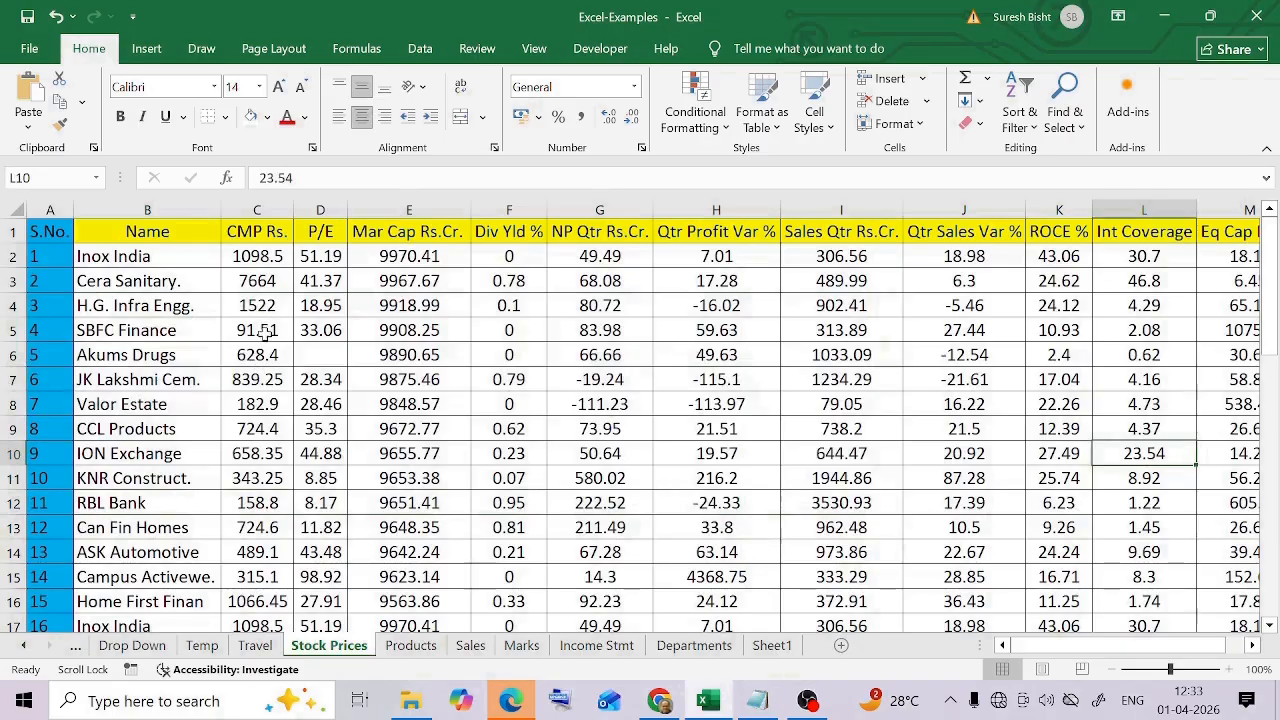
Select the range C4:I14 on the Stock Prices sheet
{"action": "left_click_drag", "start_coordinate": [262, 305], "coordinate": [835, 554]}
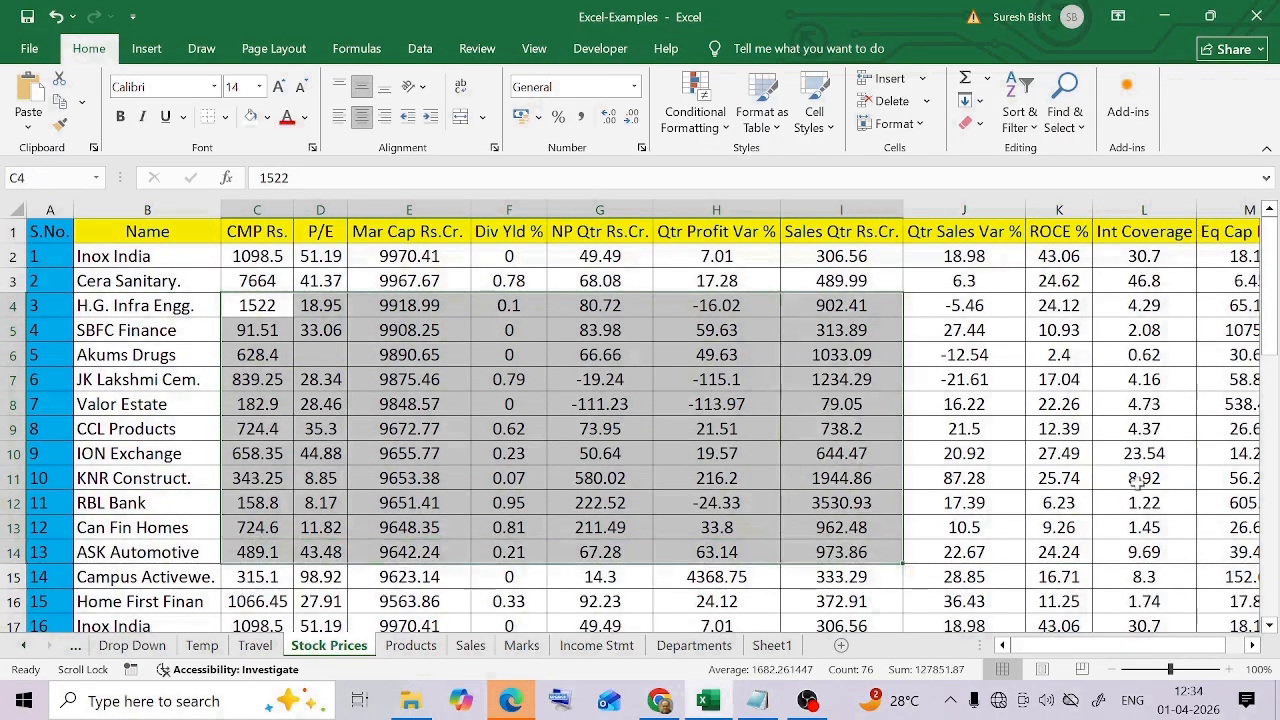
Select rows 2 through 14 of the stock data in full, and finish with only cell F9 selected
{"action": "key", "text": "ctrl+a"}
{"action": "left_click", "coordinate": [1136, 402]}
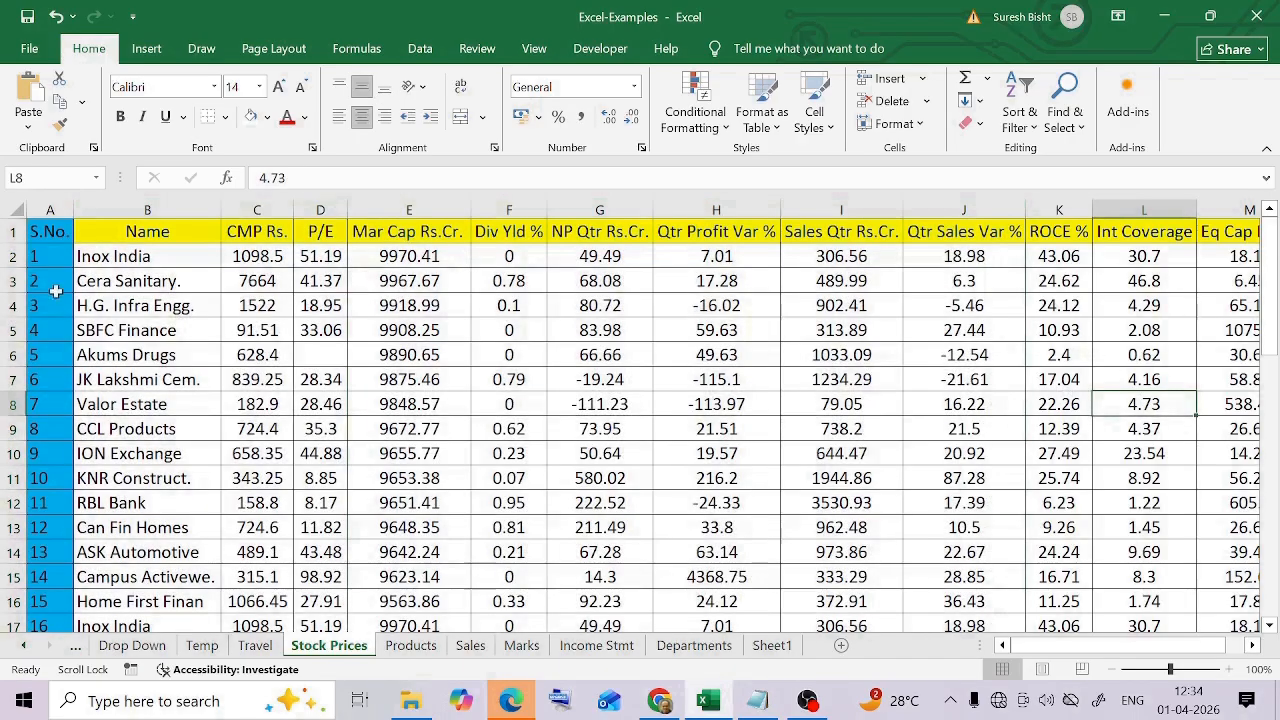
{"action": "left_click_drag", "start_coordinate": [16, 256], "coordinate": [20, 552]}
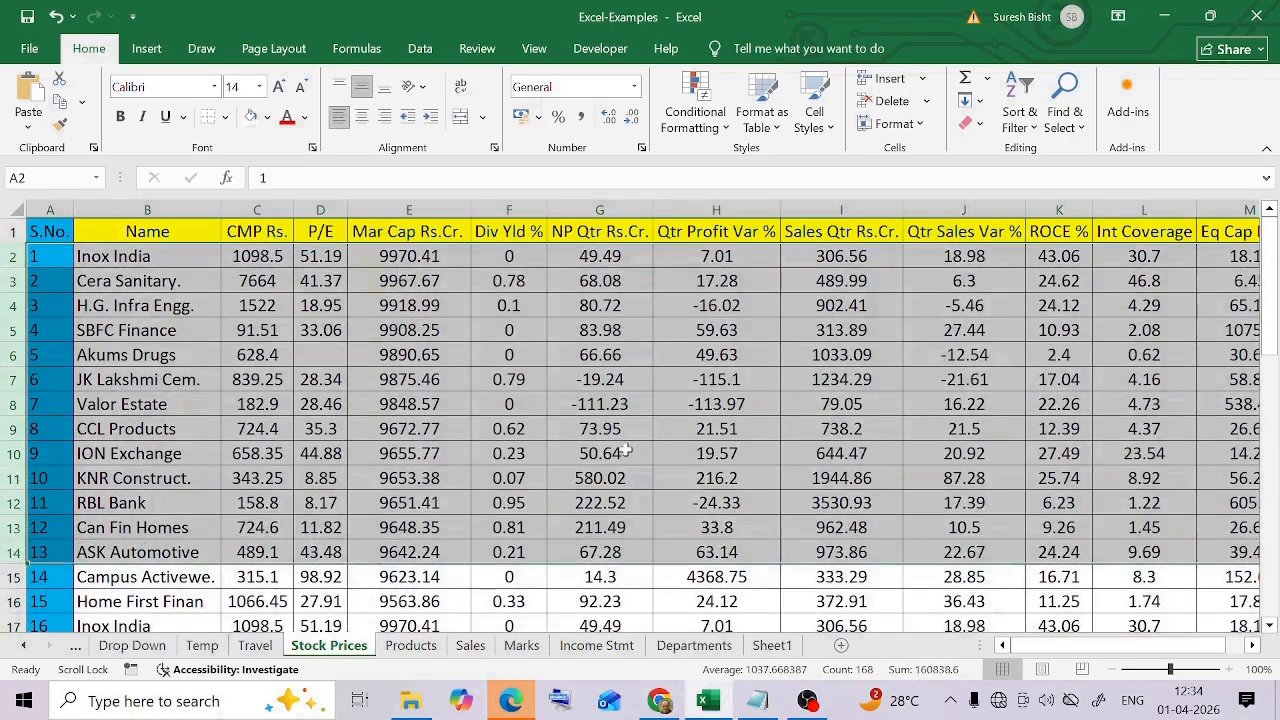
{"action": "left_click", "coordinate": [625, 451]}
{"action": "key", "text": "Up"}
{"action": "key", "text": "Left"}
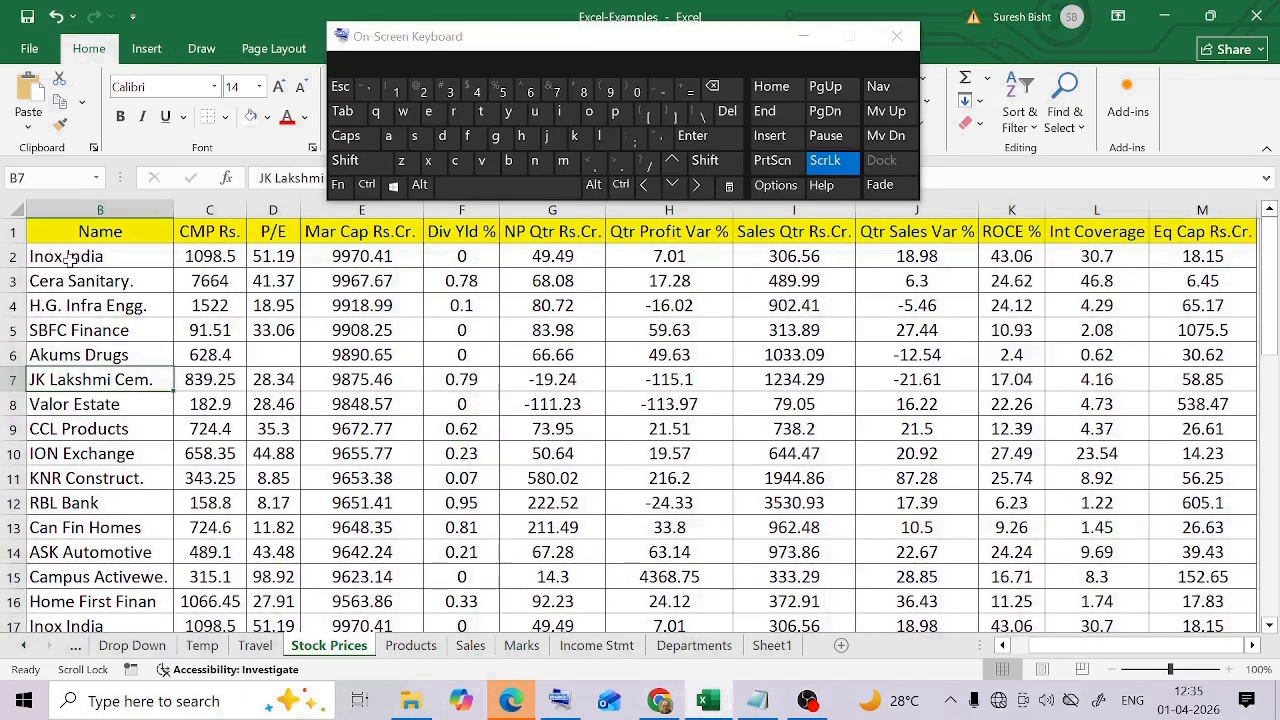
Starting from B2, extend the selection across row 2 to the last filled column, M
{"action": "left_click", "coordinate": [70, 260]}
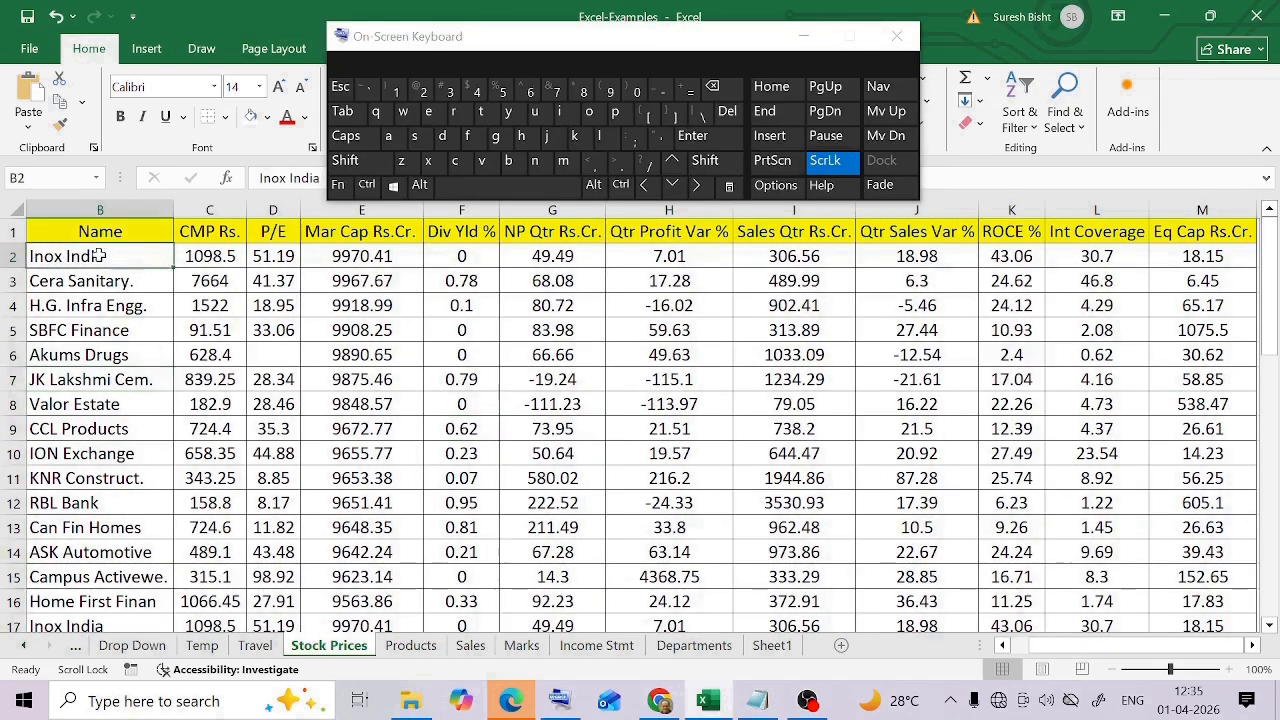
{"action": "left_click", "coordinate": [620, 185]}
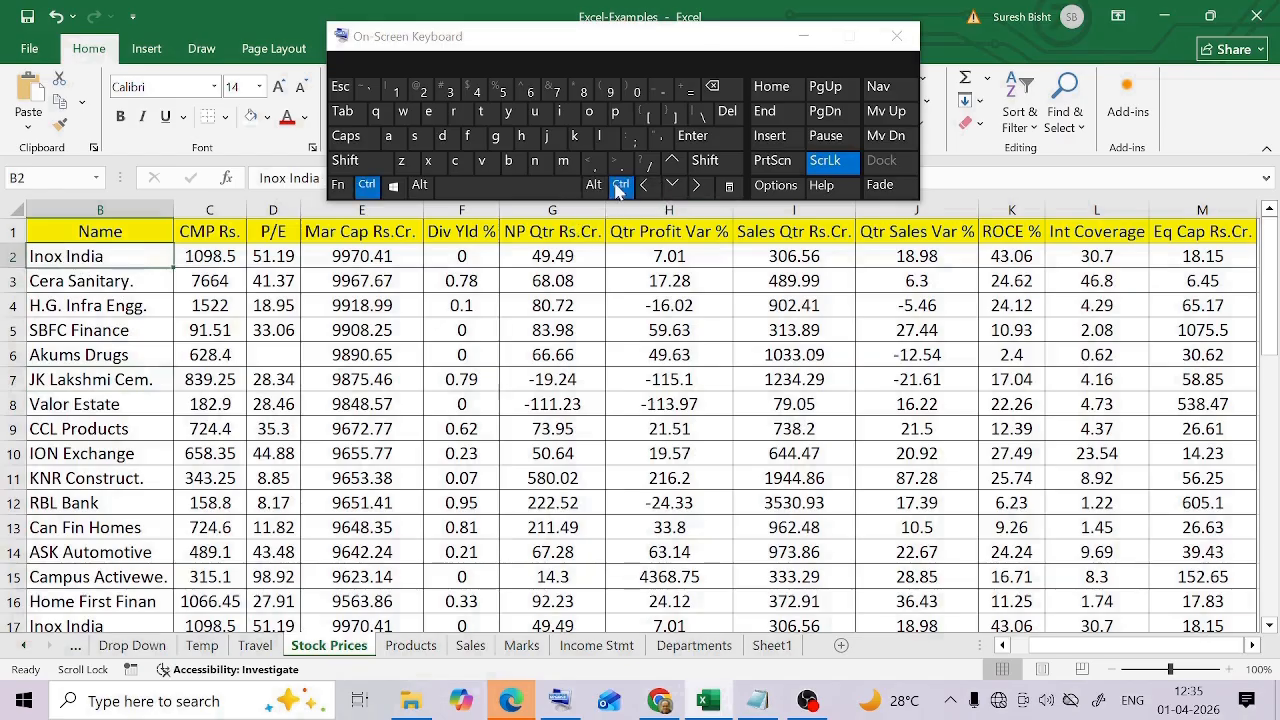
{"action": "left_click", "coordinate": [705, 160]}
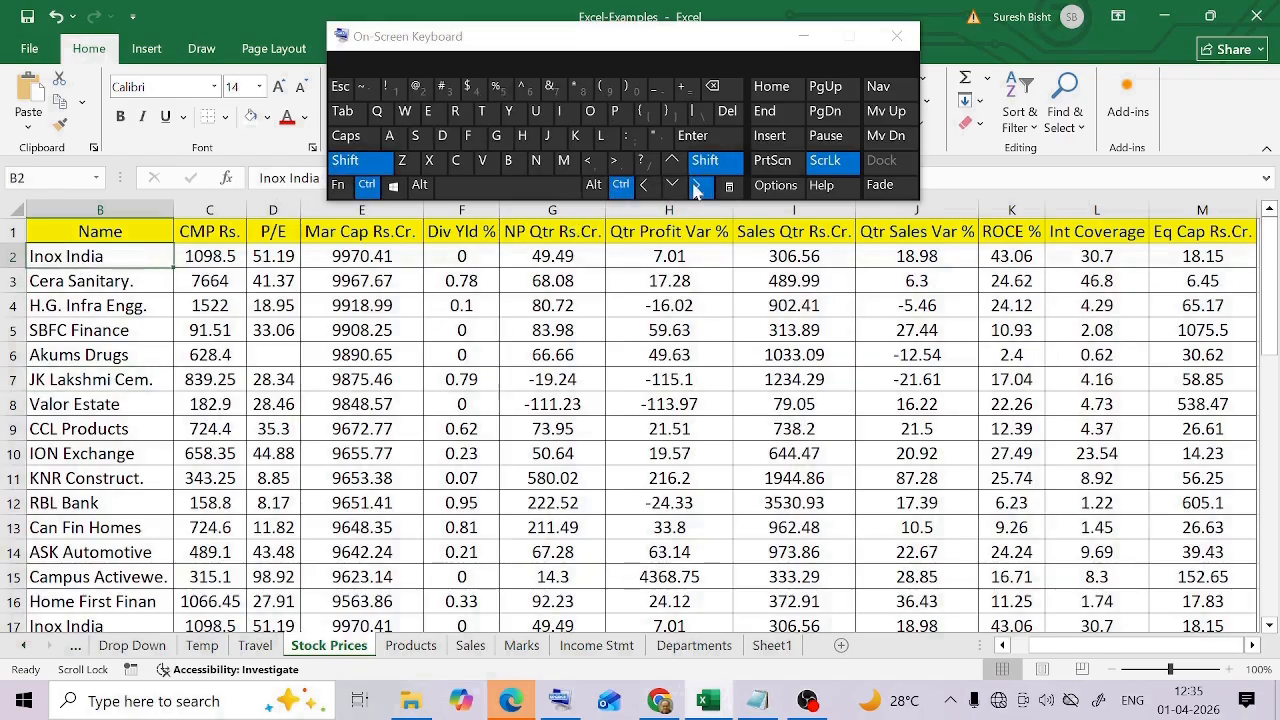
{"action": "left_click", "coordinate": [697, 187]}
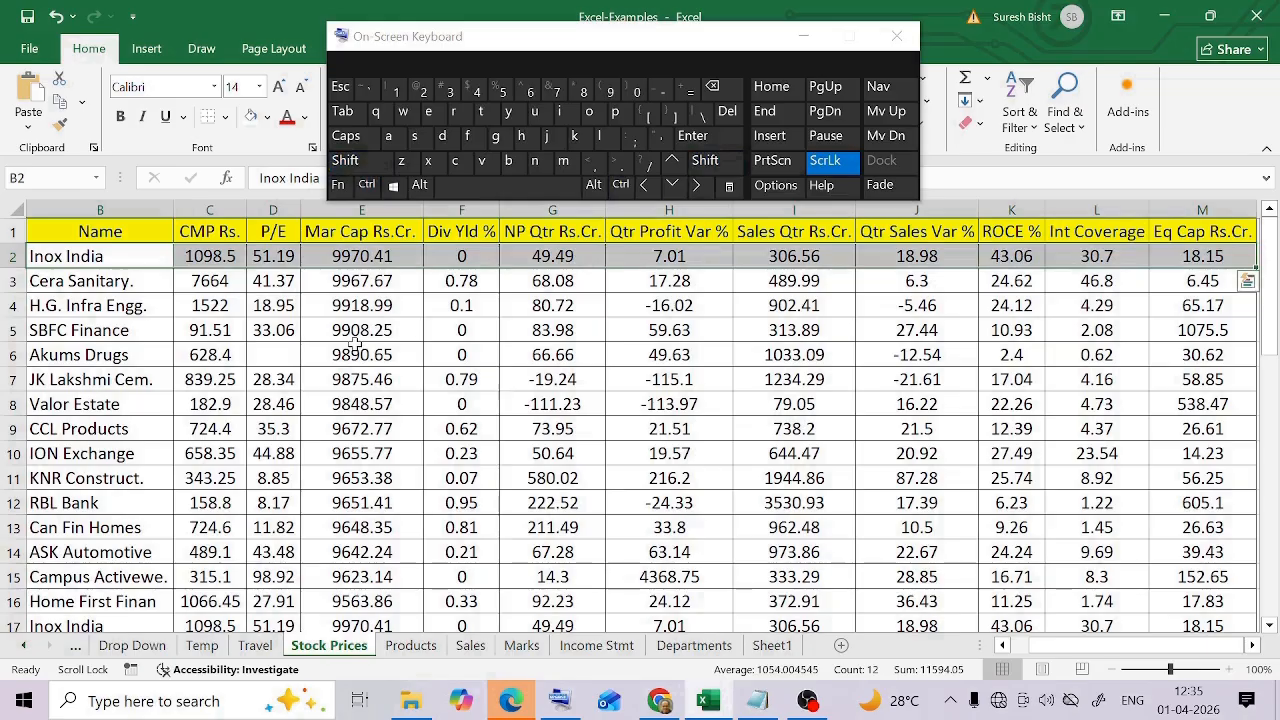
Select the names in B2:B10 and extend the selection across to the last filled column
{"action": "left_click_drag", "start_coordinate": [80, 256], "coordinate": [100, 453]}
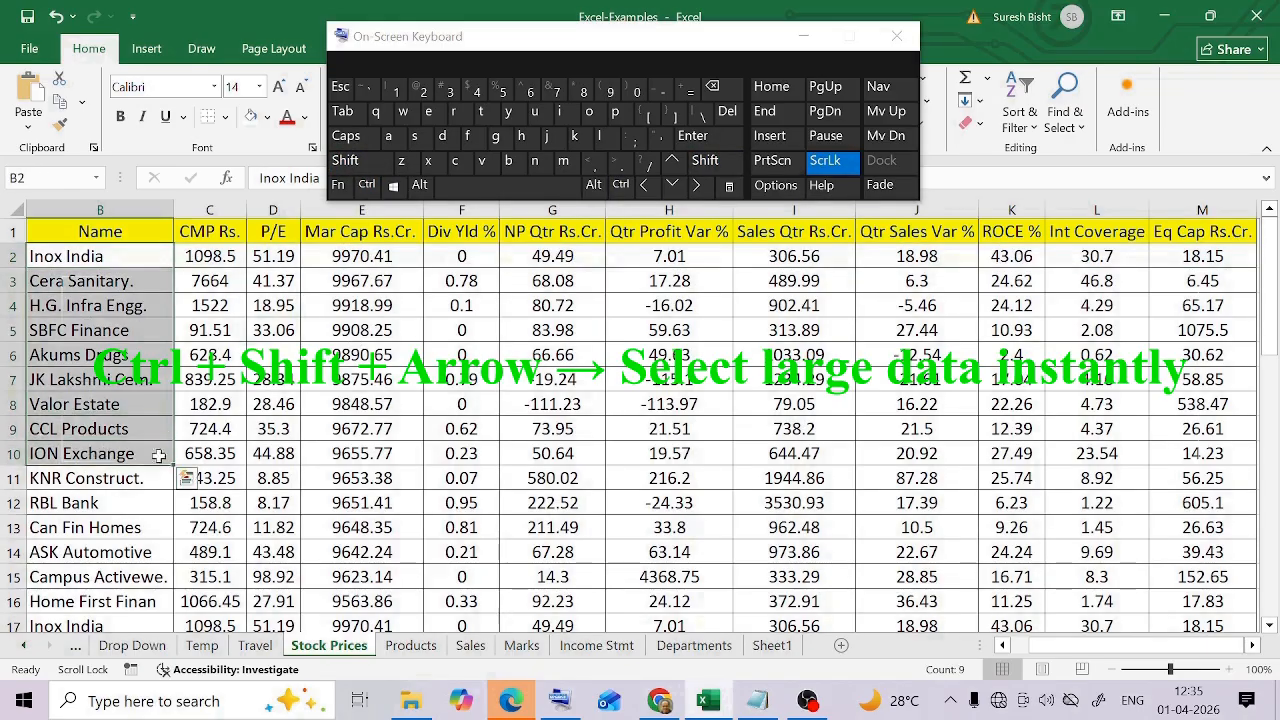
{"action": "left_click", "coordinate": [621, 185]}
{"action": "left_click", "coordinate": [705, 160]}
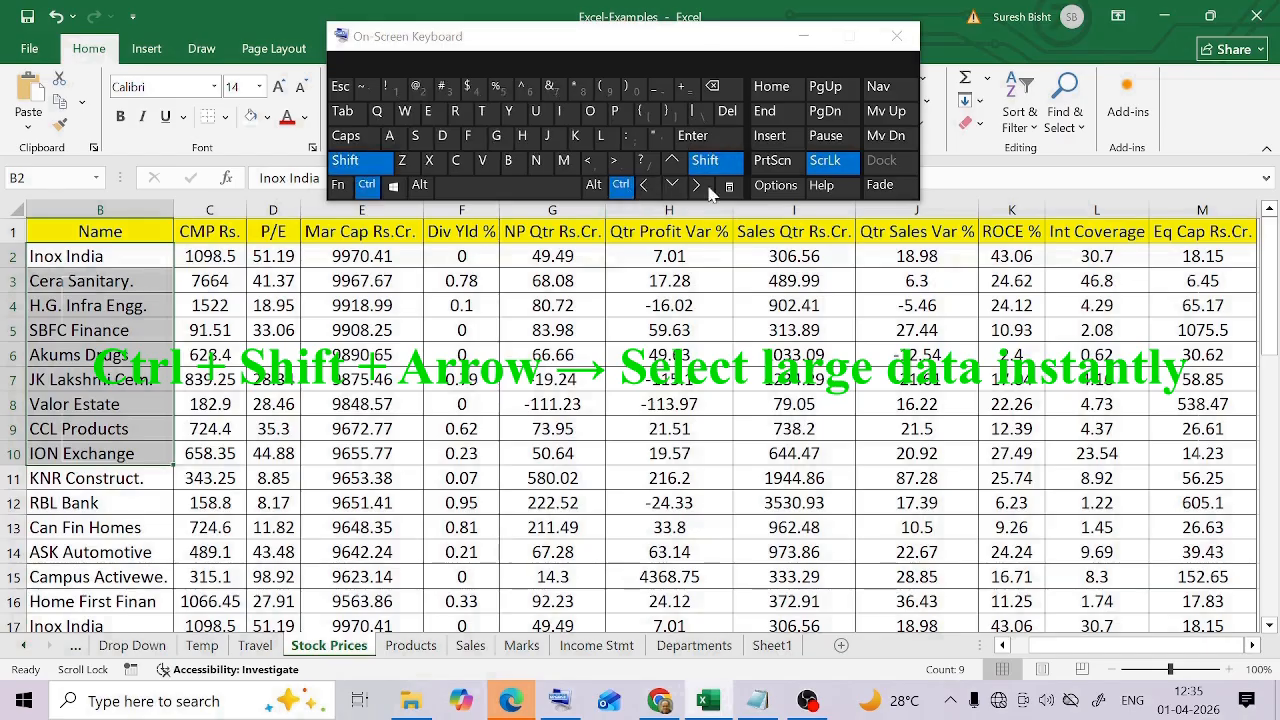
{"action": "left_click", "coordinate": [700, 190]}
{"action": "left_click_drag", "start_coordinate": [1130, 647], "coordinate": [1056, 660]}
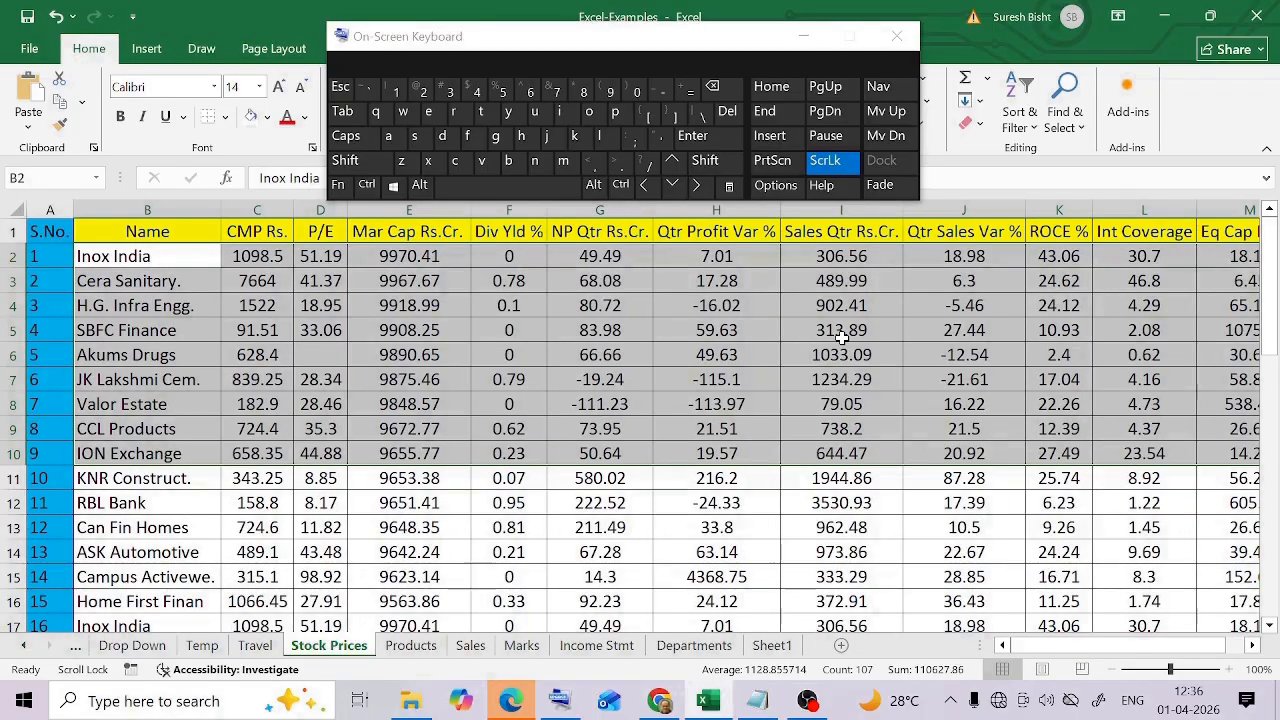
Select the headers E1:I1 and extend the selection down to the last data row, 46
{"action": "left_click_drag", "start_coordinate": [308, 229], "coordinate": [812, 240]}
{"action": "left_click_drag", "start_coordinate": [372, 240], "coordinate": [812, 226]}
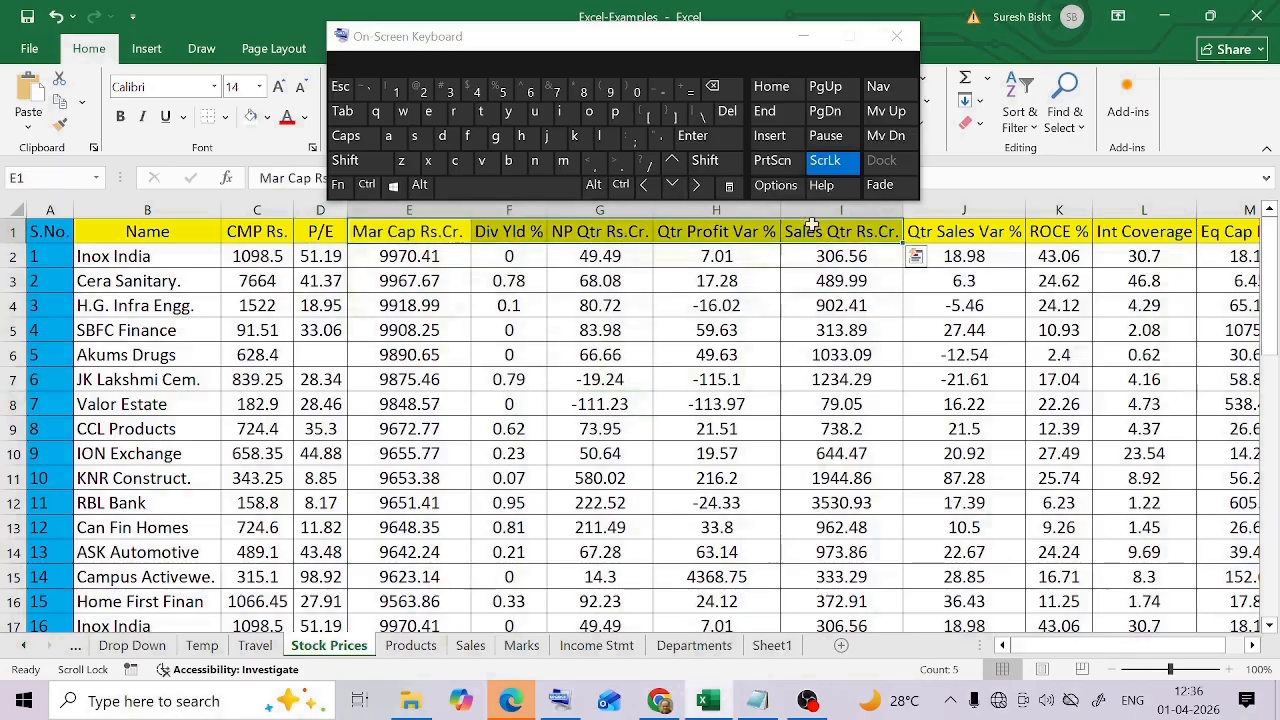
{"action": "left_click", "coordinate": [621, 185]}
{"action": "left_click", "coordinate": [706, 162]}
{"action": "left_click", "coordinate": [672, 185]}
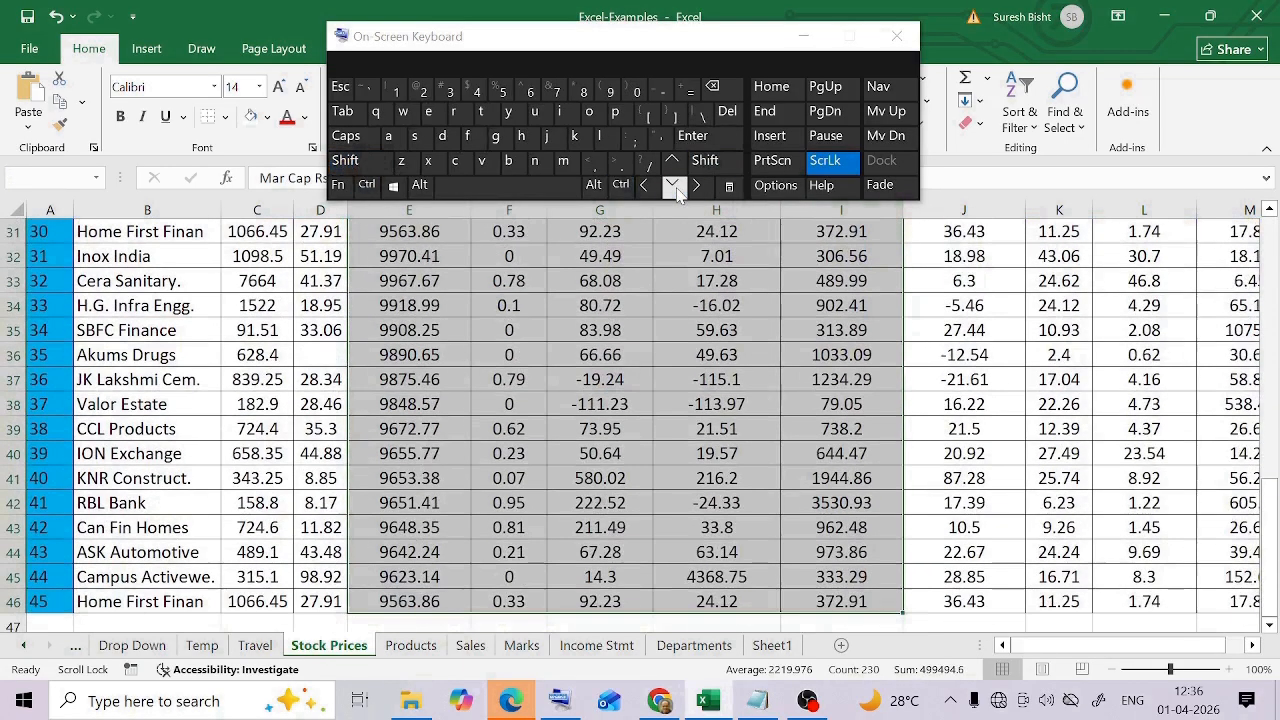
{"action": "scroll", "coordinate": [927, 381], "scroll_direction": "up", "scroll_amount": 10}
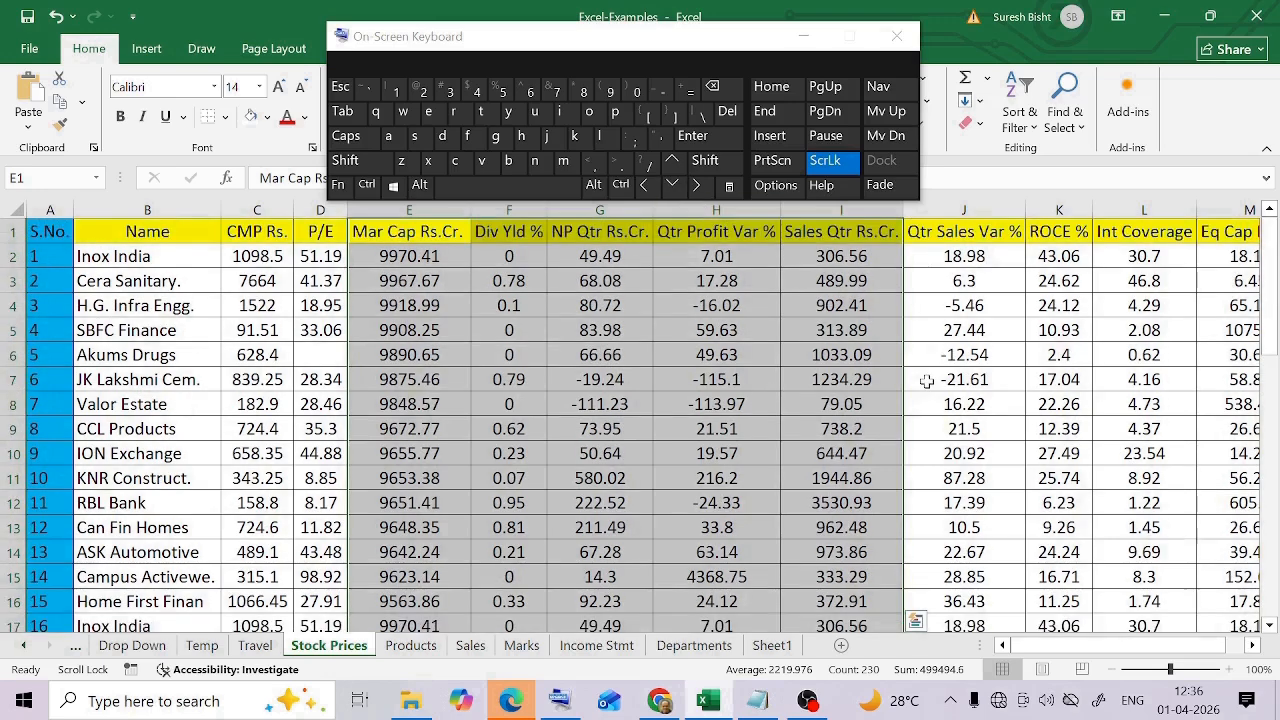
Starting from cell C4, select the entire stock data region
{"action": "left_click", "coordinate": [262, 403]}
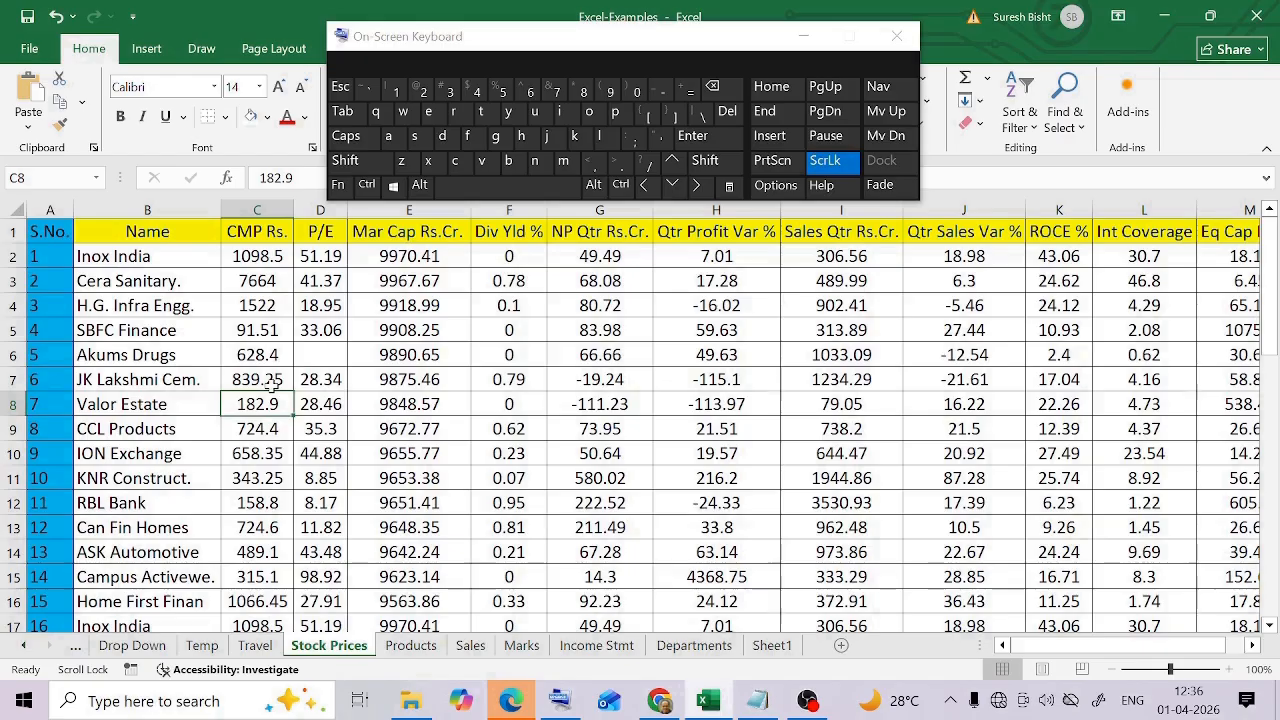
{"action": "left_click", "coordinate": [283, 306]}
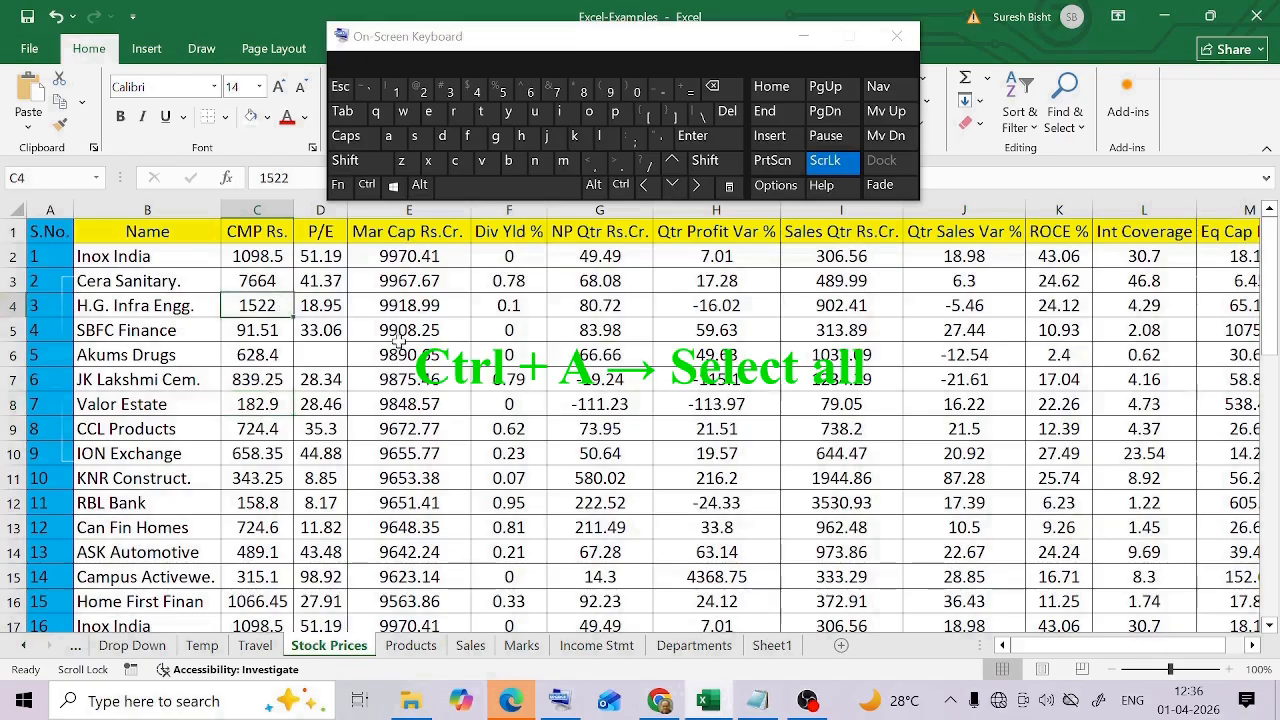
{"action": "left_click", "coordinate": [621, 185]}
{"action": "left_click", "coordinate": [389, 136]}
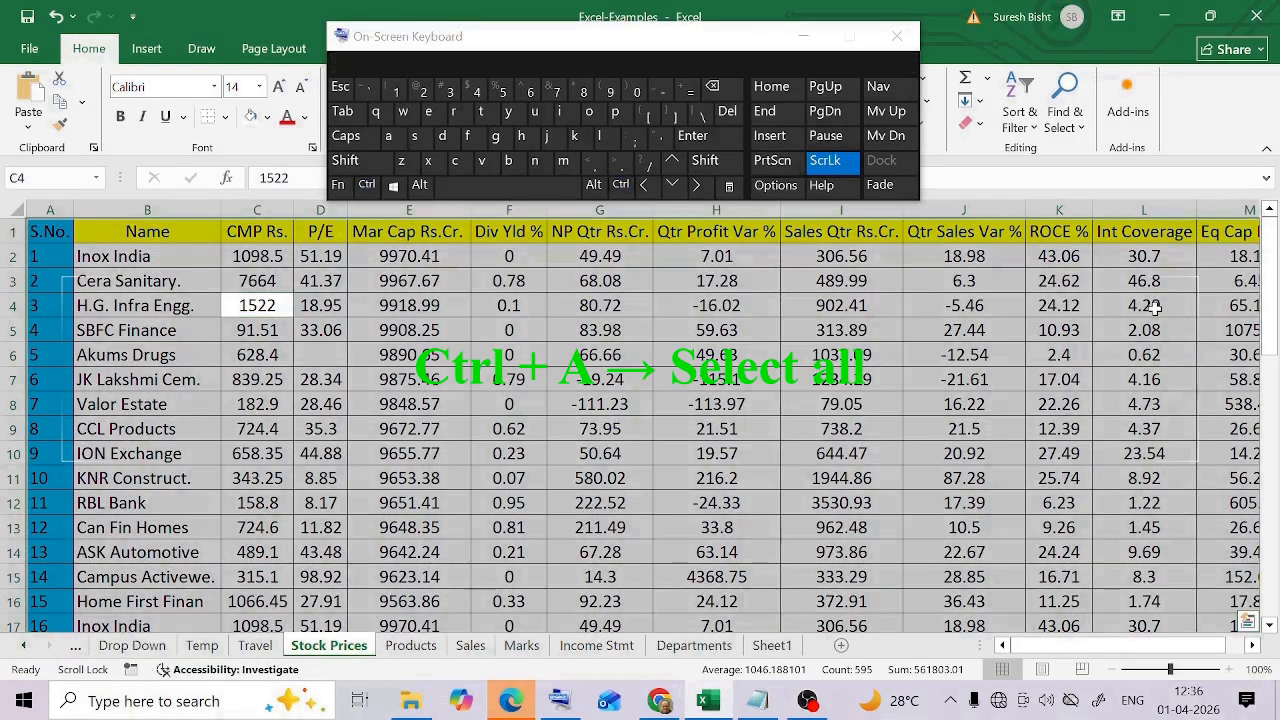
{"action": "scroll", "coordinate": [1045, 470], "scroll_direction": "down", "scroll_amount": 12}
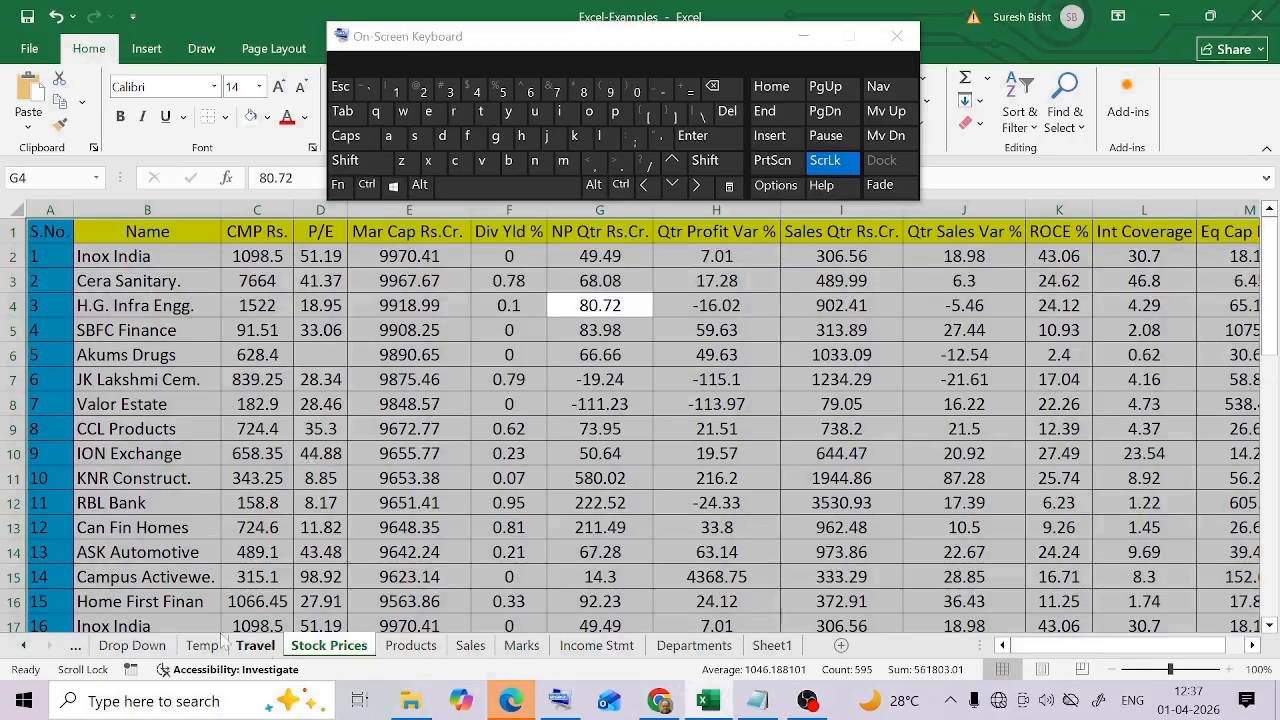
Starting from the SBFC Finance cell B5, select the whole of row 5
{"action": "left_click", "coordinate": [118, 333]}
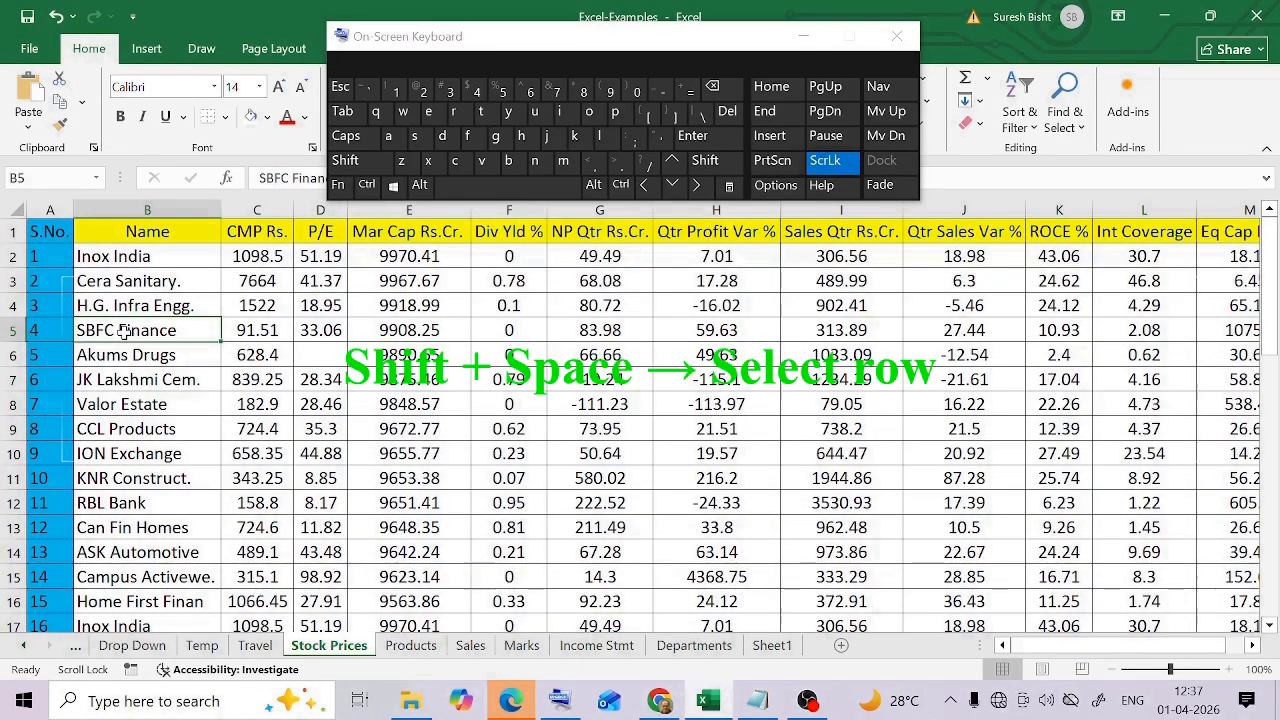
{"action": "left_click", "coordinate": [358, 168]}
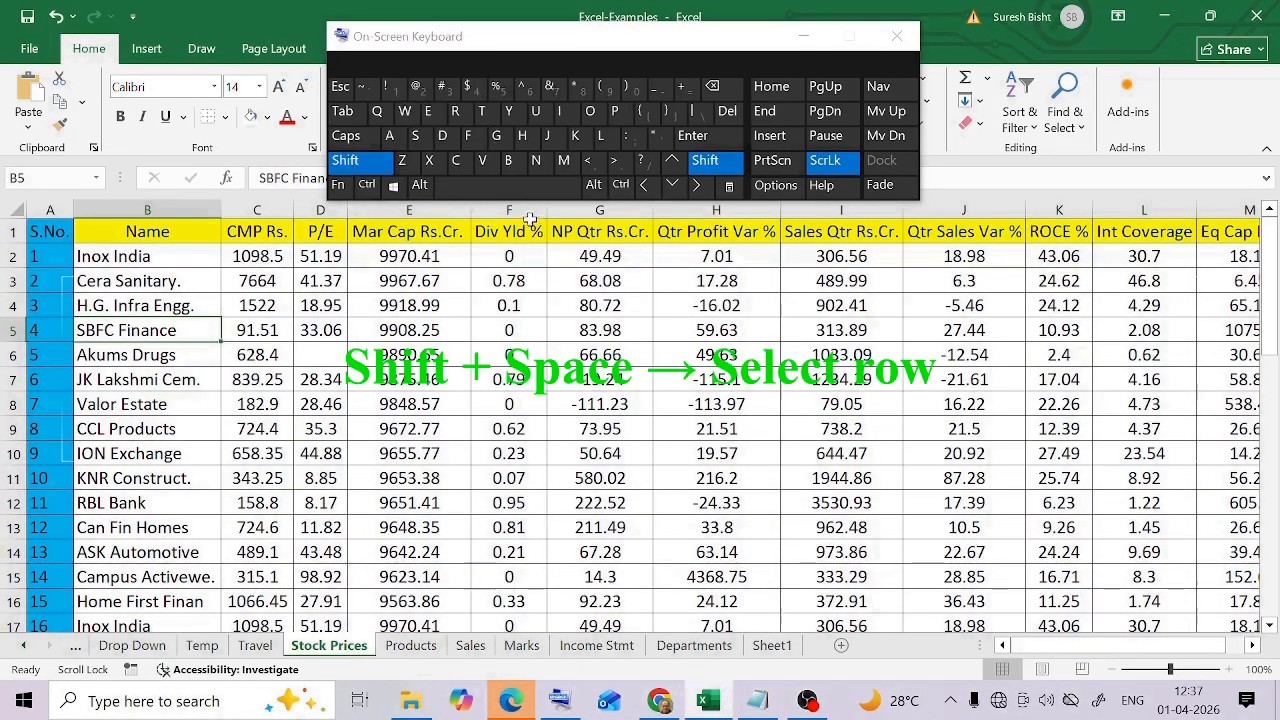
{"action": "left_click", "coordinate": [505, 192]}
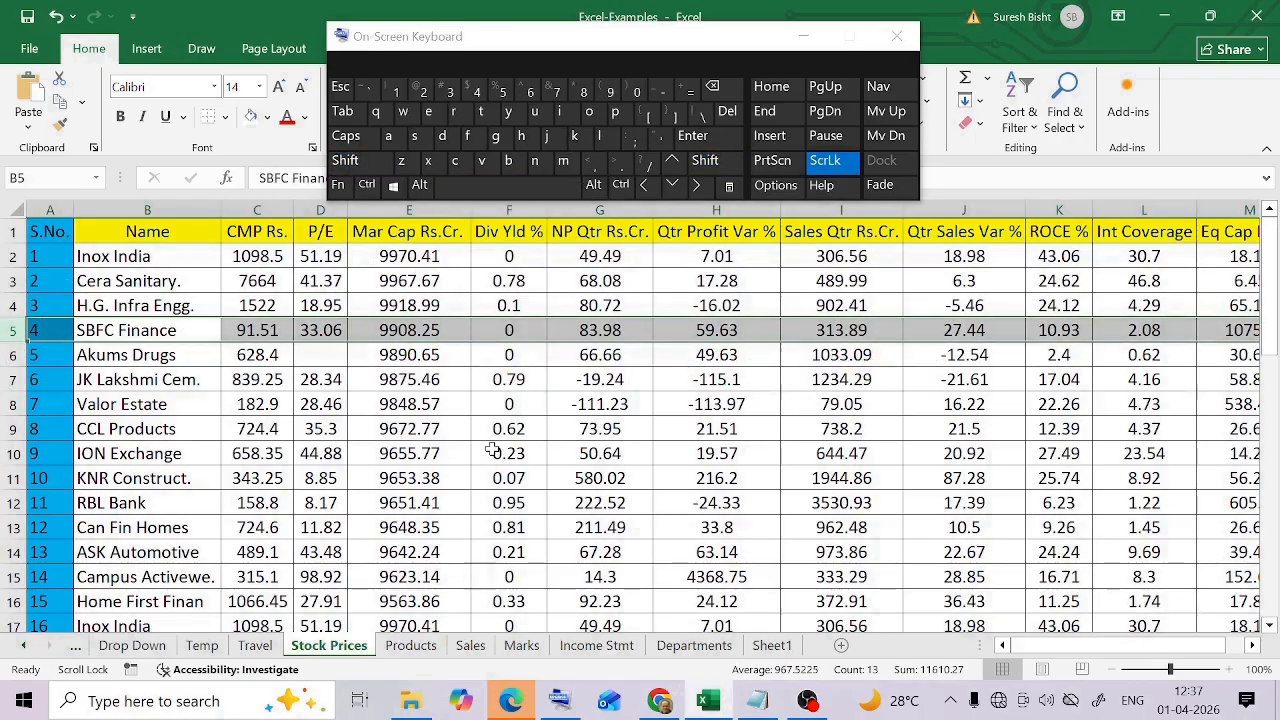
Starting from cell E4, select the entire Mar Cap Rs.Cr. column
{"action": "left_click", "coordinate": [424, 310]}
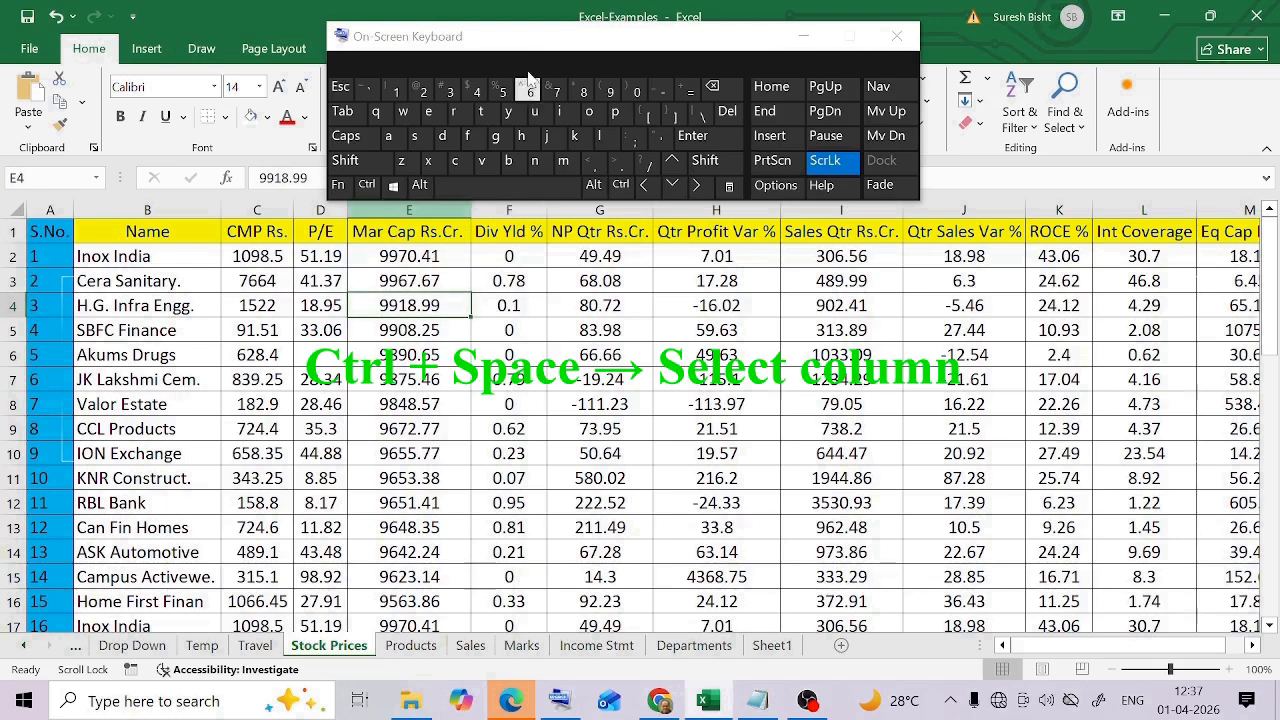
{"action": "left_click", "coordinate": [368, 185]}
{"action": "left_click", "coordinate": [505, 186]}
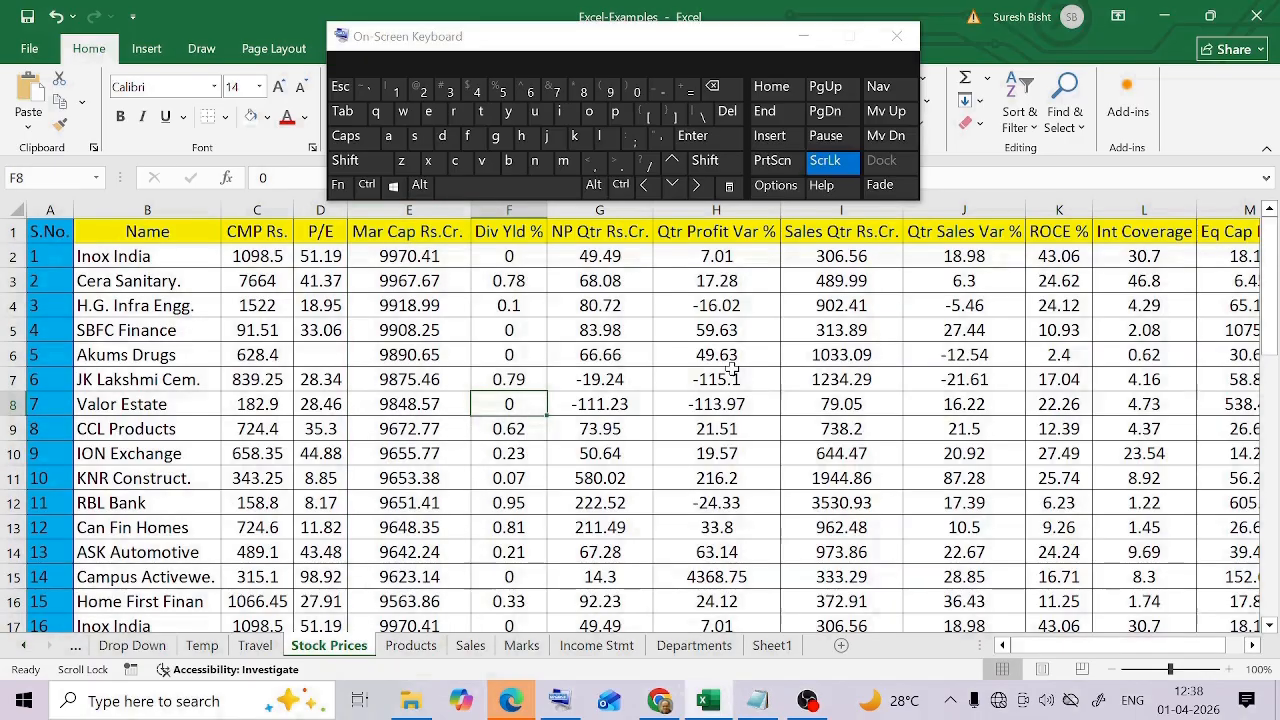
Edit Valor Estate's NP Qtr Rs.Cr. value in cell G8 to -111.33
{"action": "left_click", "coordinate": [589, 382]}
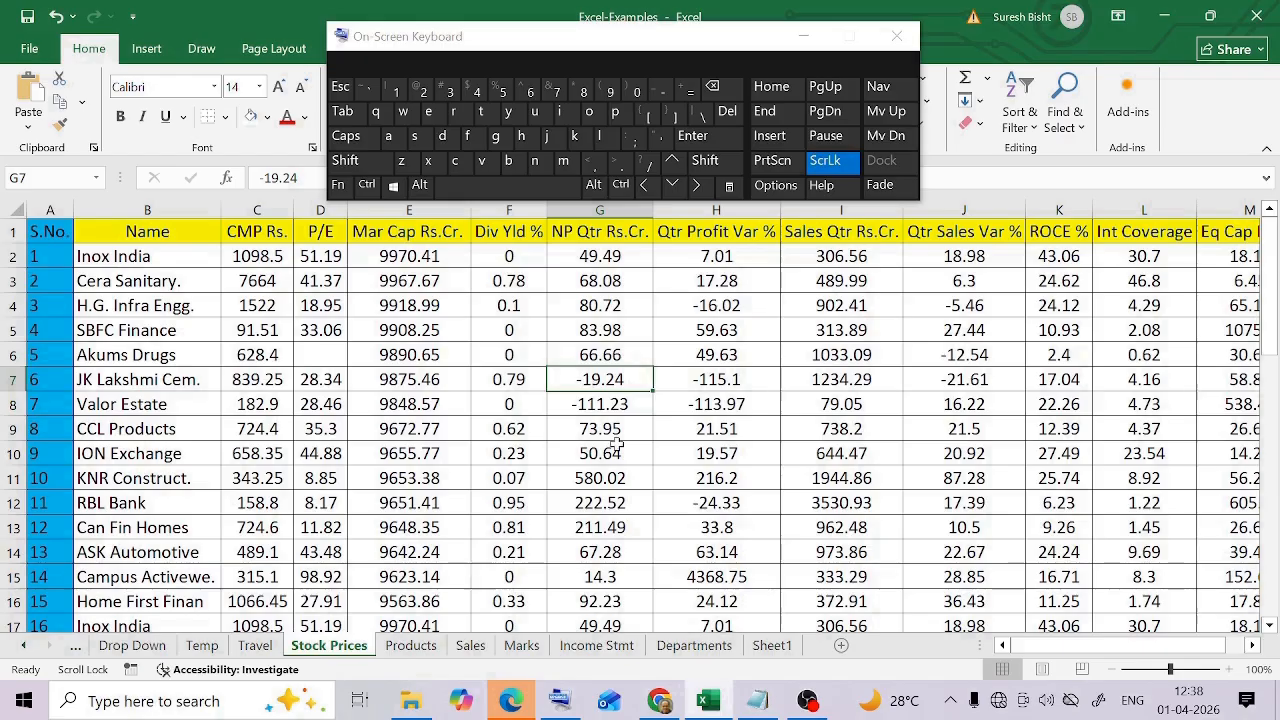
{"action": "left_click", "coordinate": [613, 404]}
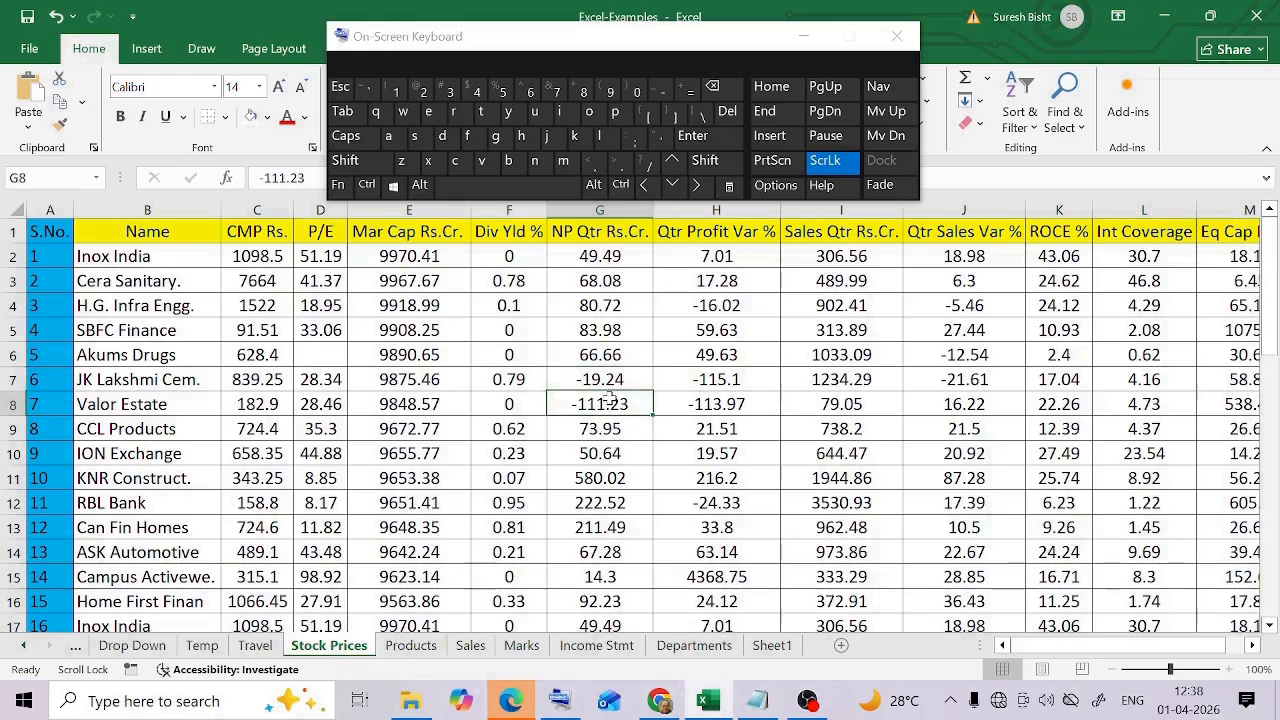
{"action": "double_click", "coordinate": [633, 404]}
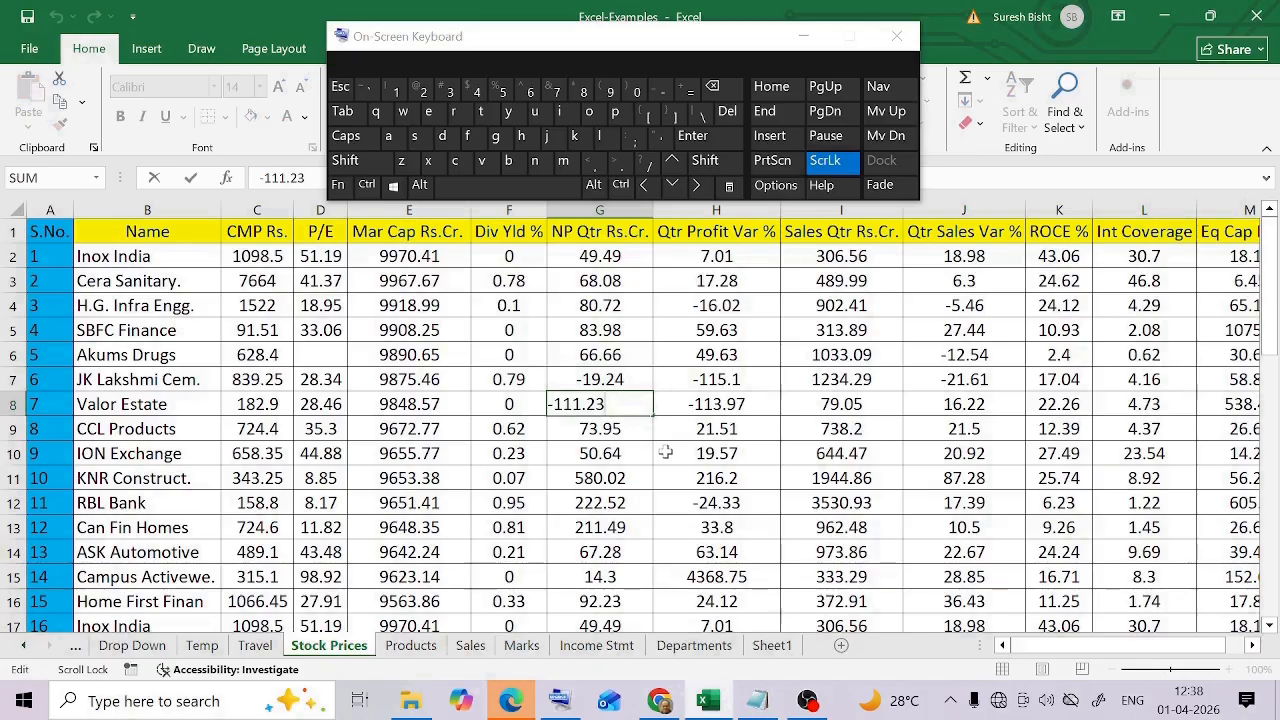
{"action": "key", "text": "BackSpace"}
{"action": "key", "text": "BackSpace"}
{"action": "type", "text": "33"}
{"action": "key", "text": "Return"}
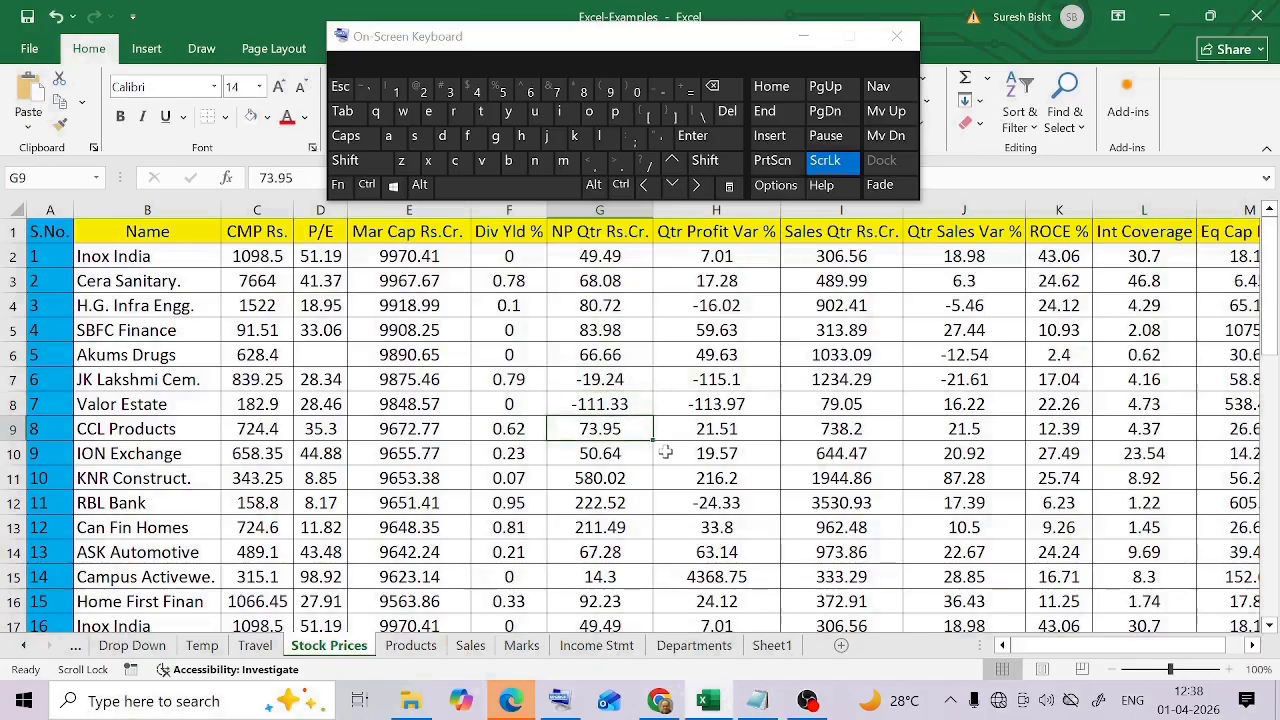
Open cell G8 for in-cell editing and cancel the edit
{"action": "key", "text": "Up"}
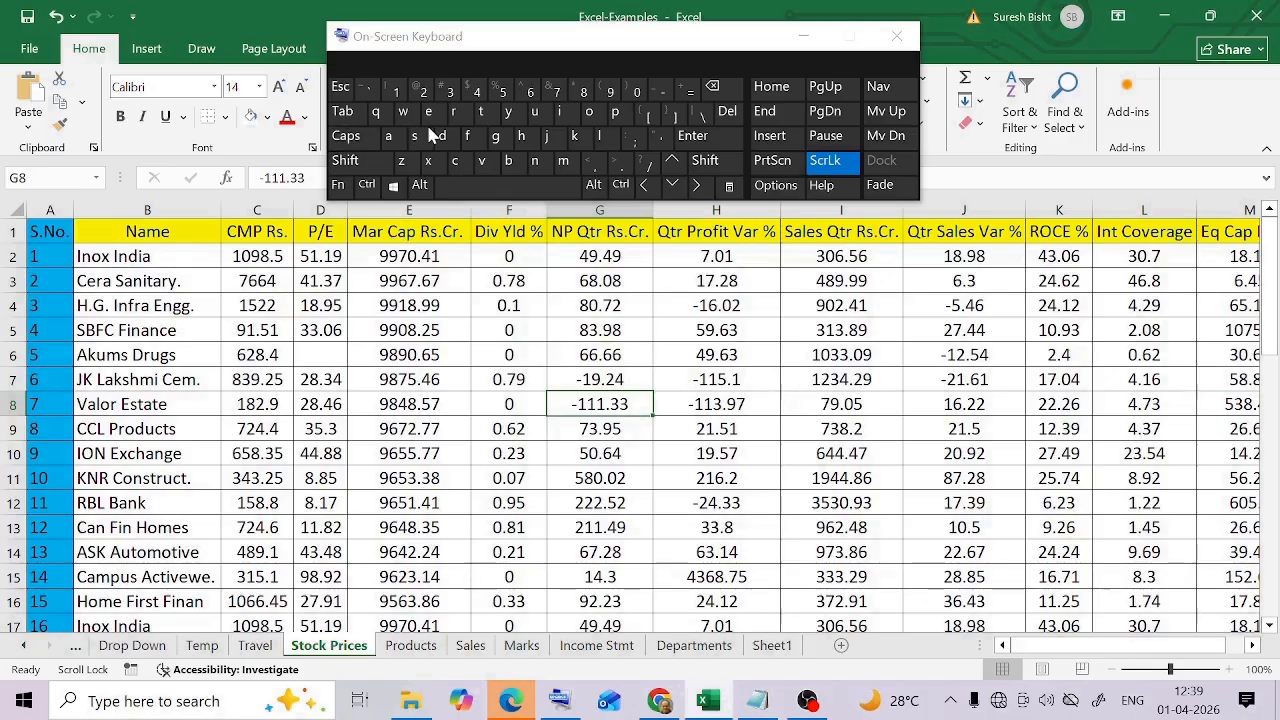
{"action": "left_click", "coordinate": [339, 185]}
{"action": "left_click", "coordinate": [418, 88]}
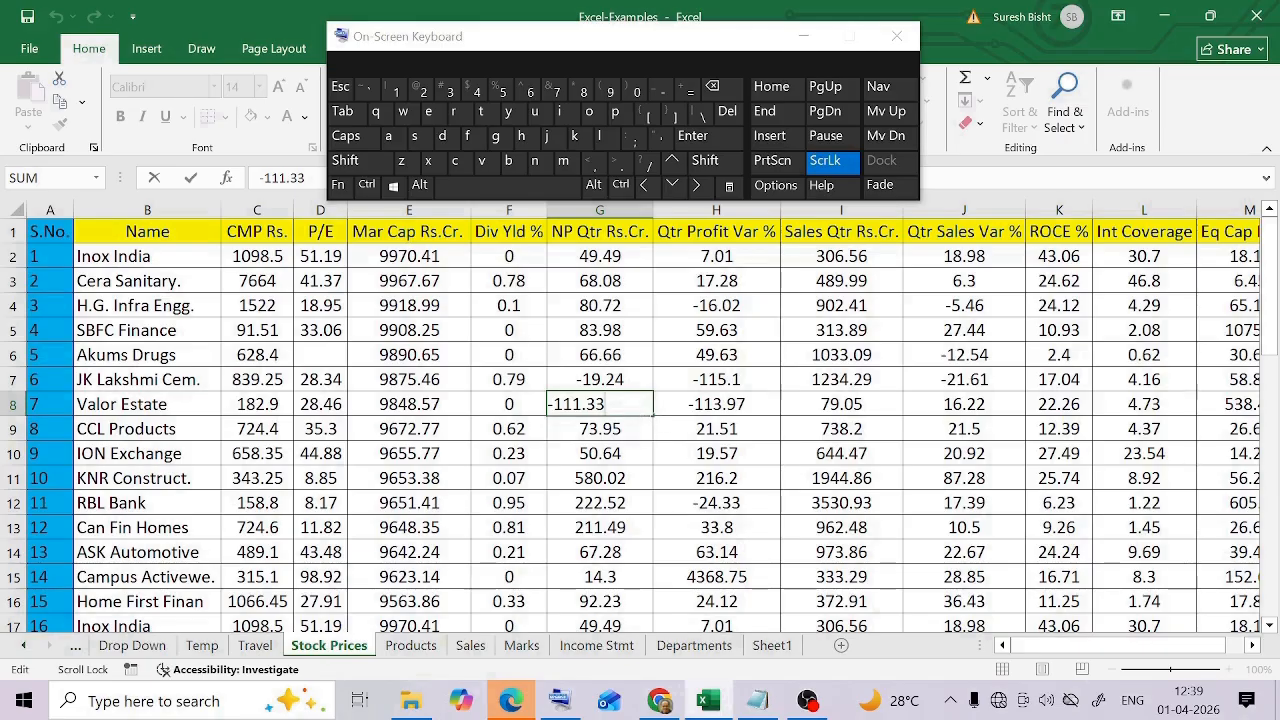
{"action": "key", "text": "Escape"}
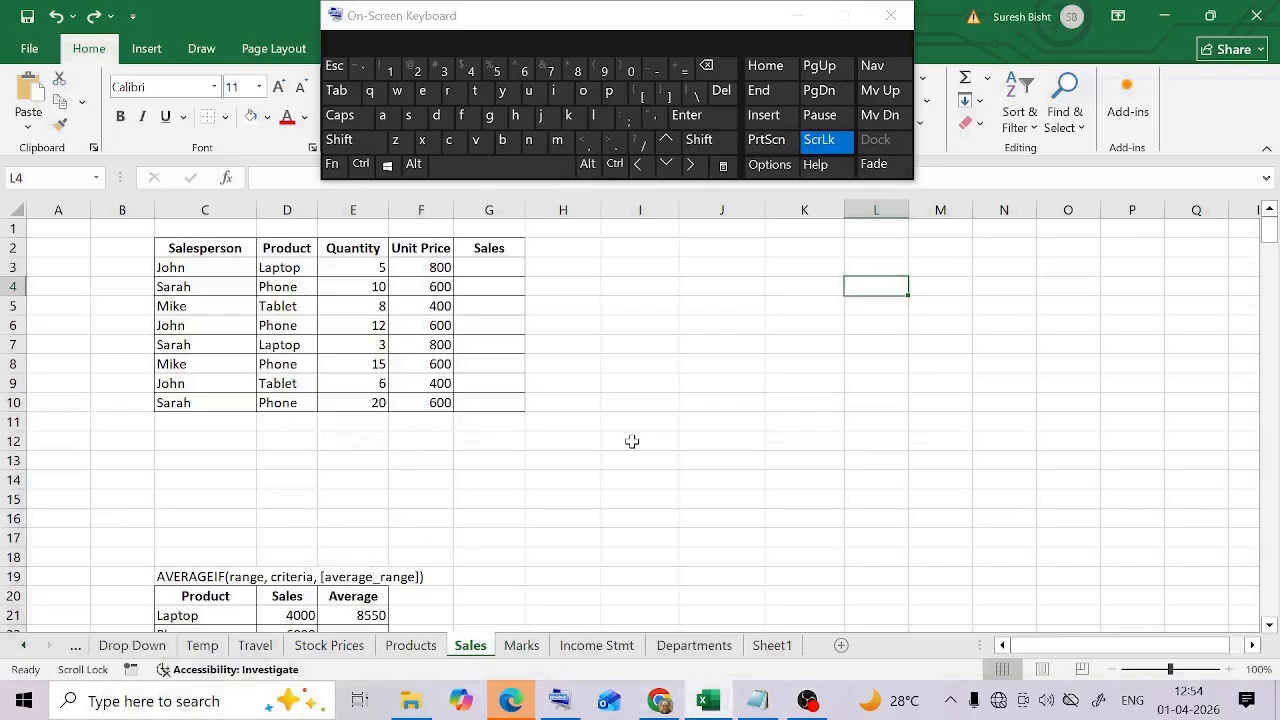
On the Sales sheet, calculate Sales in G3 with =E3*F3 and fill the formula down to G10
{"action": "left_click", "coordinate": [495, 268]}
{"action": "type", "text": "="}
{"action": "key", "text": "Left"}
{"action": "key", "text": "Left"}
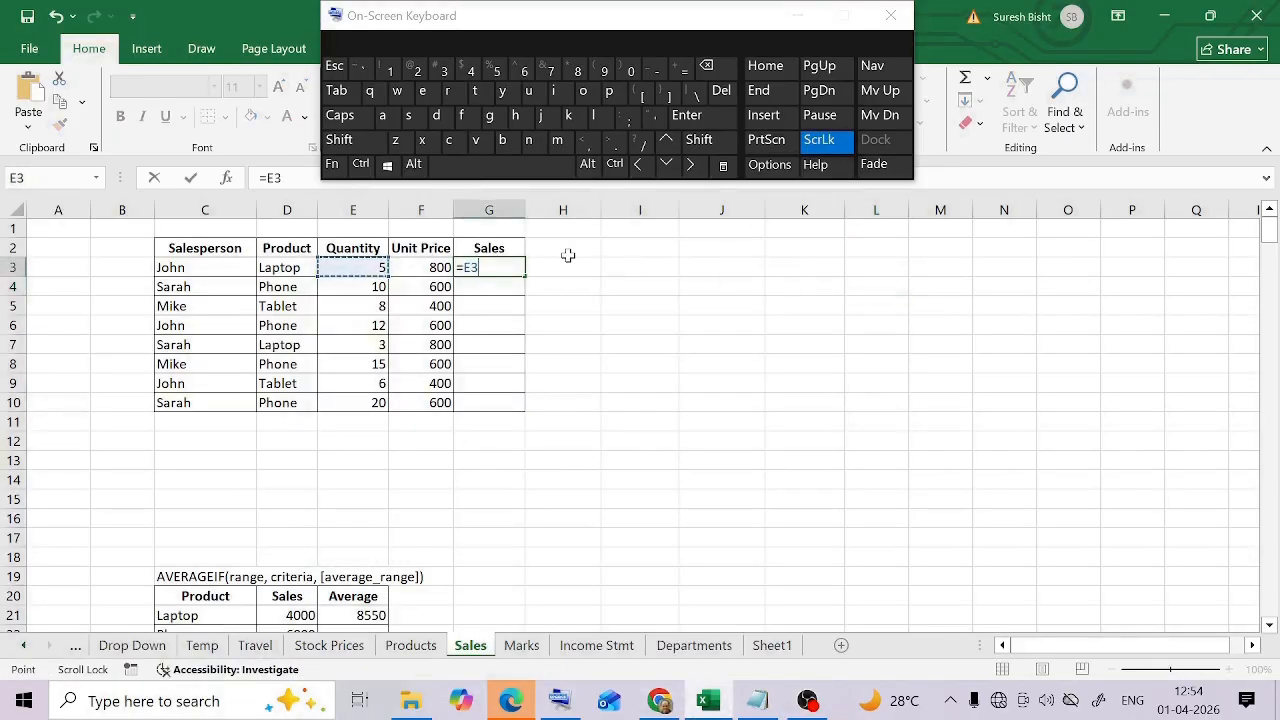
{"action": "type", "text": "*"}
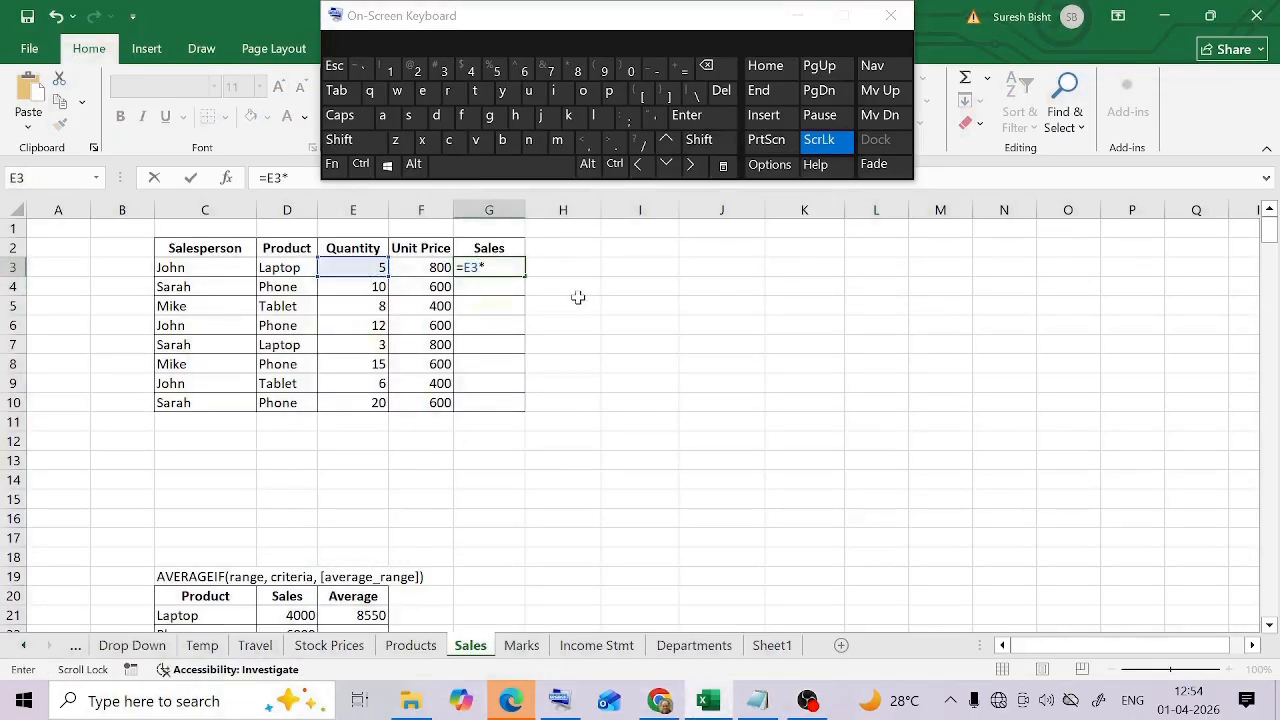
{"action": "left_click", "coordinate": [433, 267]}
{"action": "key", "text": "ctrl+Return"}
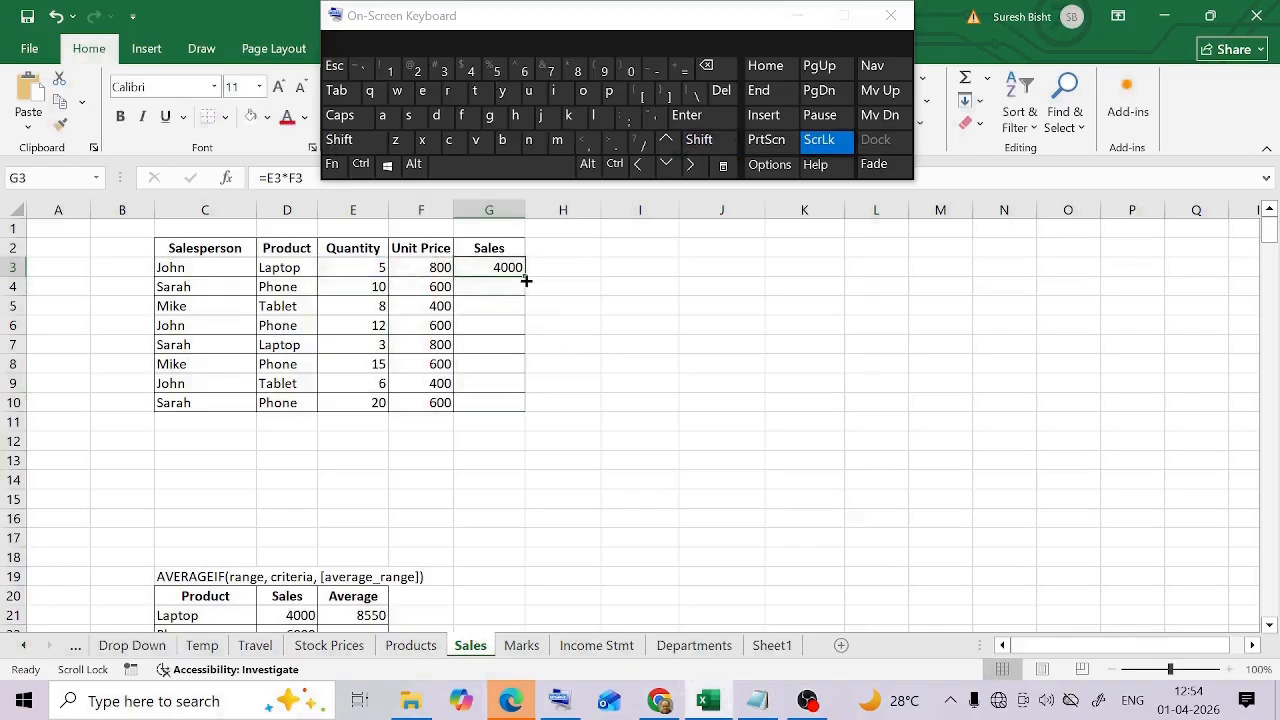
{"action": "left_click_drag", "start_coordinate": [526, 281], "coordinate": [531, 412]}
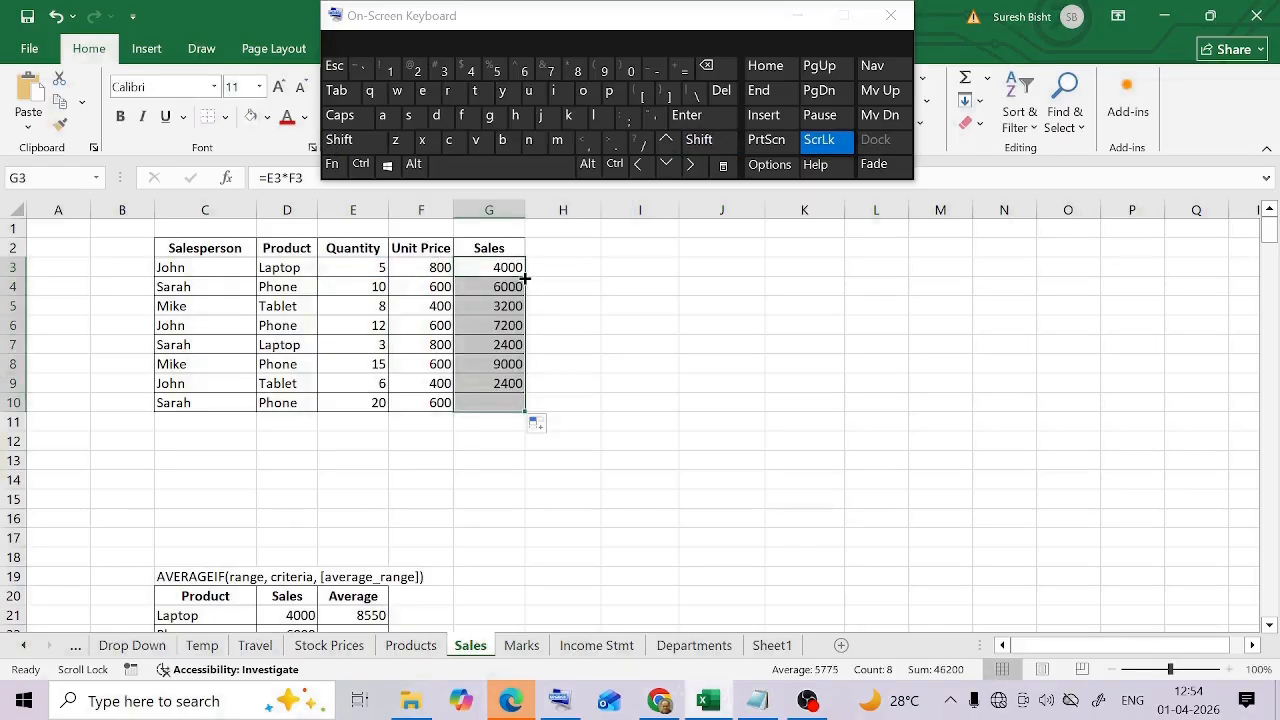
Insert a blank row above row 6 and fill the Sales formula from G3 down to G5
{"action": "right_click", "coordinate": [4, 325]}
{"action": "left_click", "coordinate": [63, 497]}
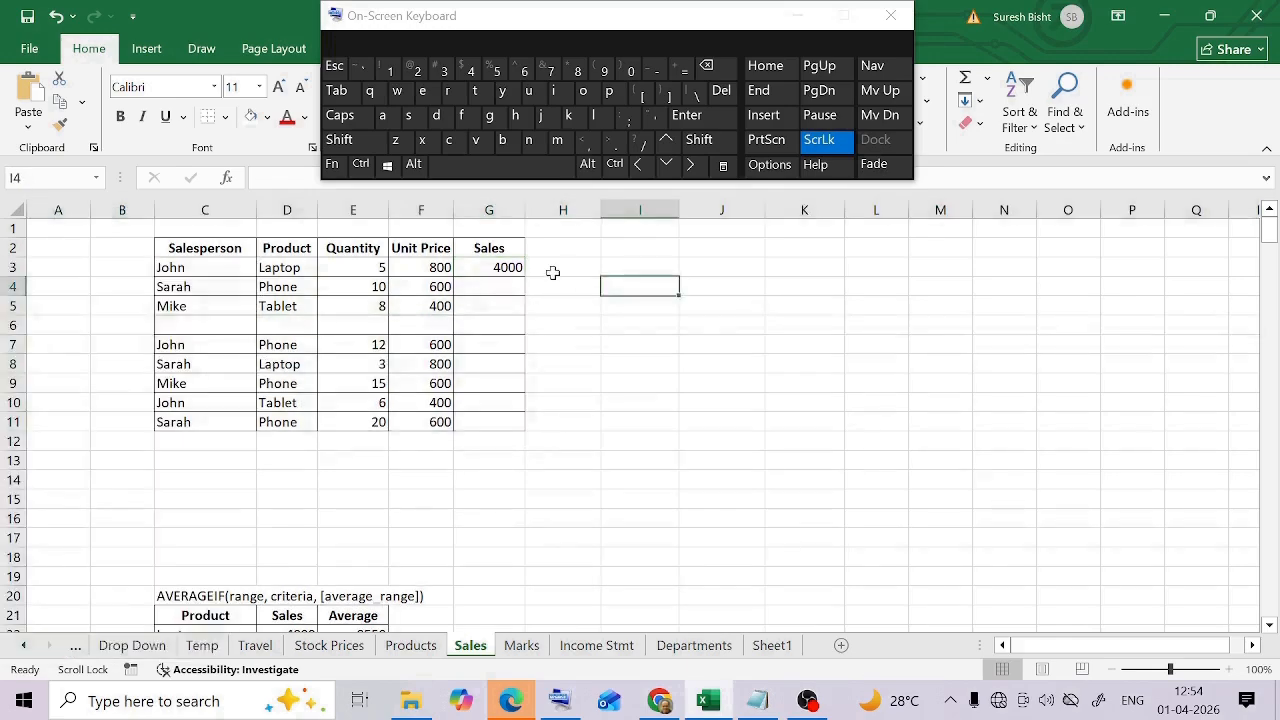
{"action": "left_click", "coordinate": [504, 266]}
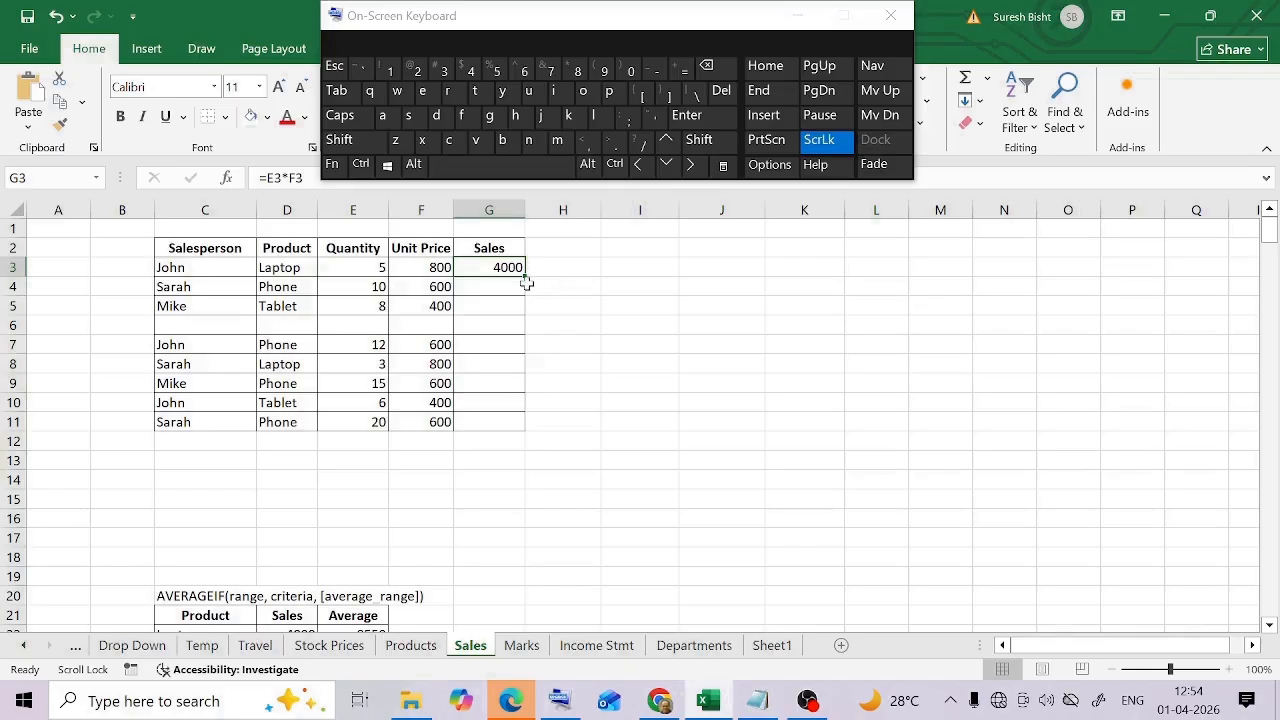
{"action": "left_click_drag", "start_coordinate": [525, 277], "coordinate": [574, 306]}
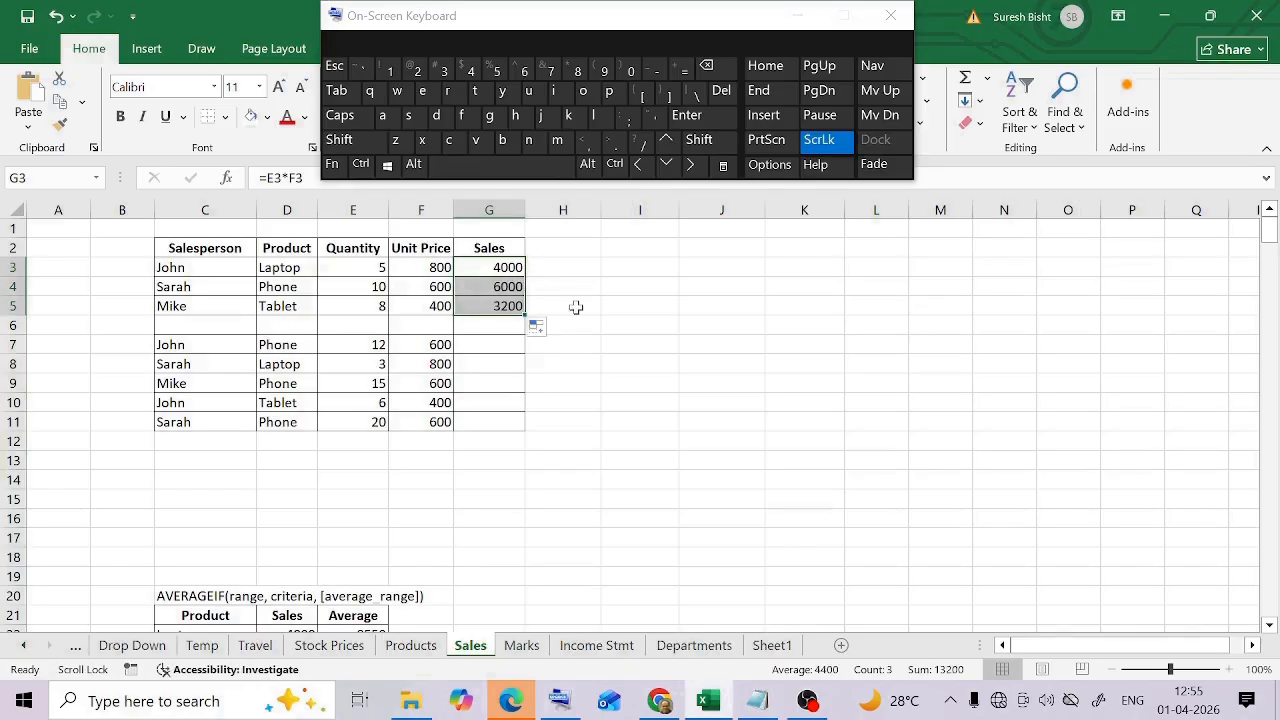
Clear the contents of the Sales column in G3:G11
{"action": "left_click", "coordinate": [577, 292]}
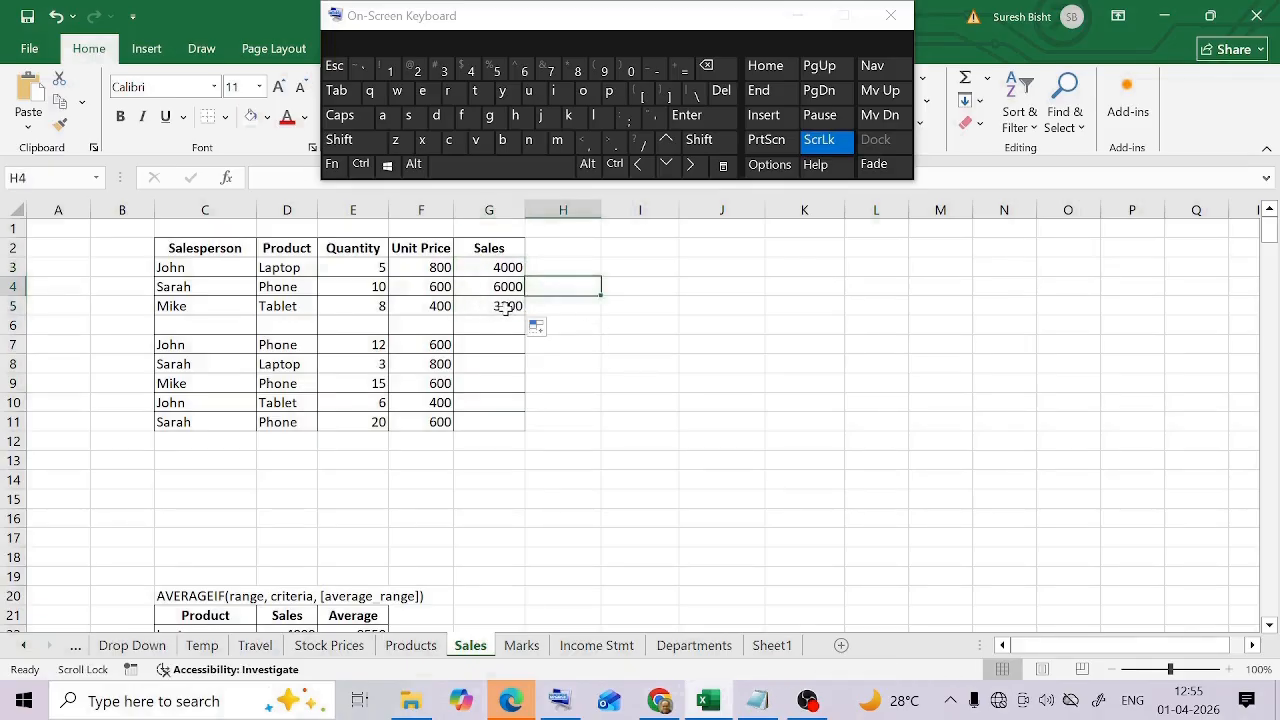
{"action": "left_click_drag", "start_coordinate": [505, 268], "coordinate": [493, 423]}
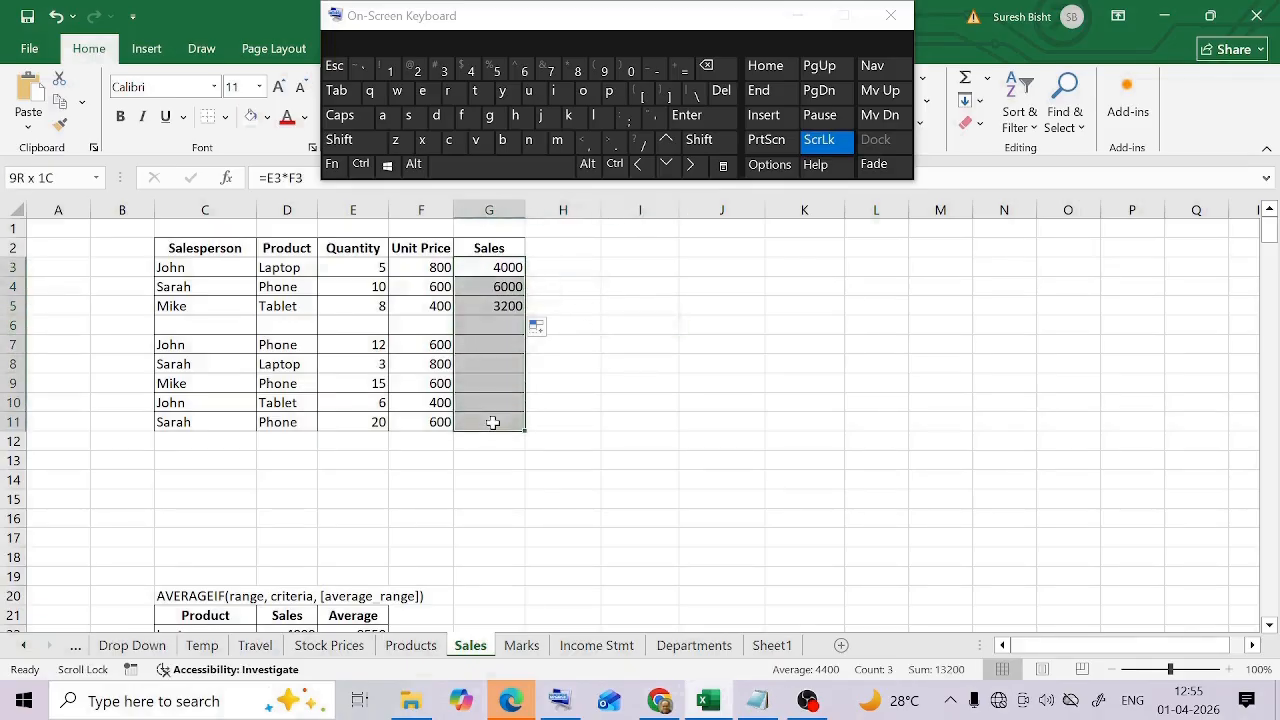
{"action": "key", "text": "Delete"}
Enter the formula =E3*F3 into all selected Sales cells G3:G11 at once
{"action": "left_click_drag", "start_coordinate": [490, 270], "coordinate": [481, 420]}
{"action": "left_click", "coordinate": [262, 177]}
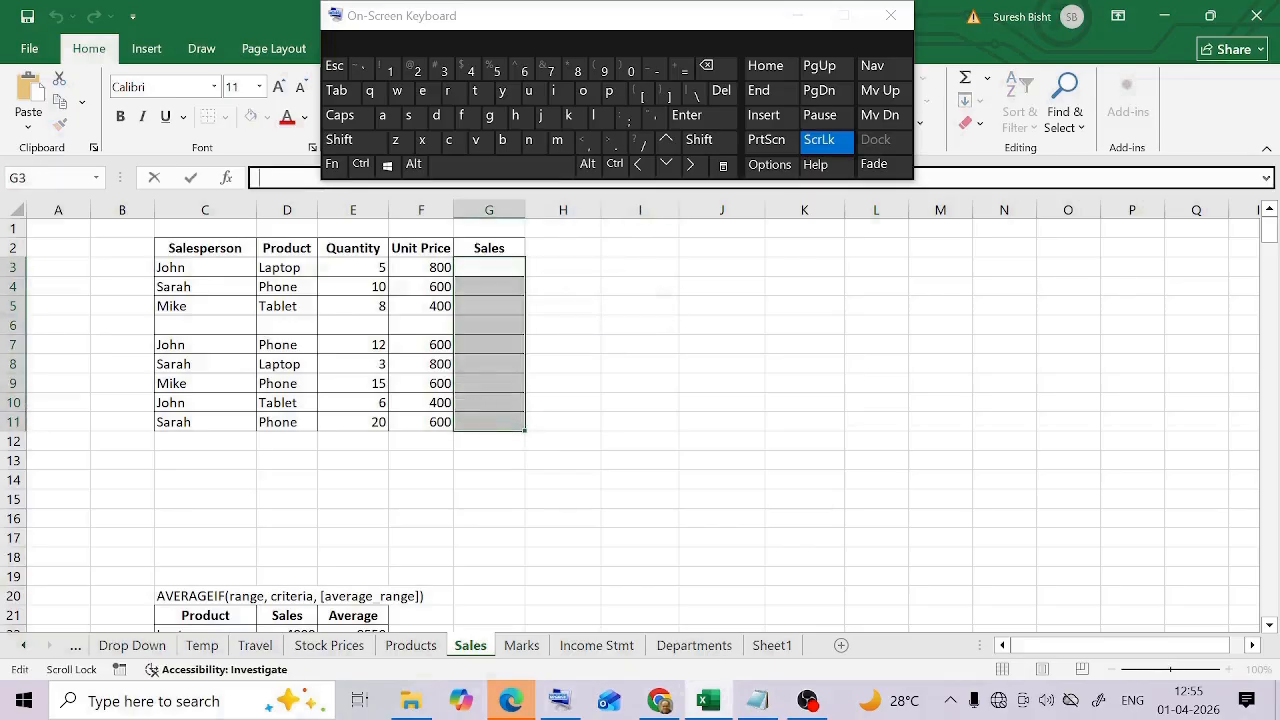
{"action": "type", "text": "="}
{"action": "left_click", "coordinate": [342, 268]}
{"action": "type", "text": "*F3"}
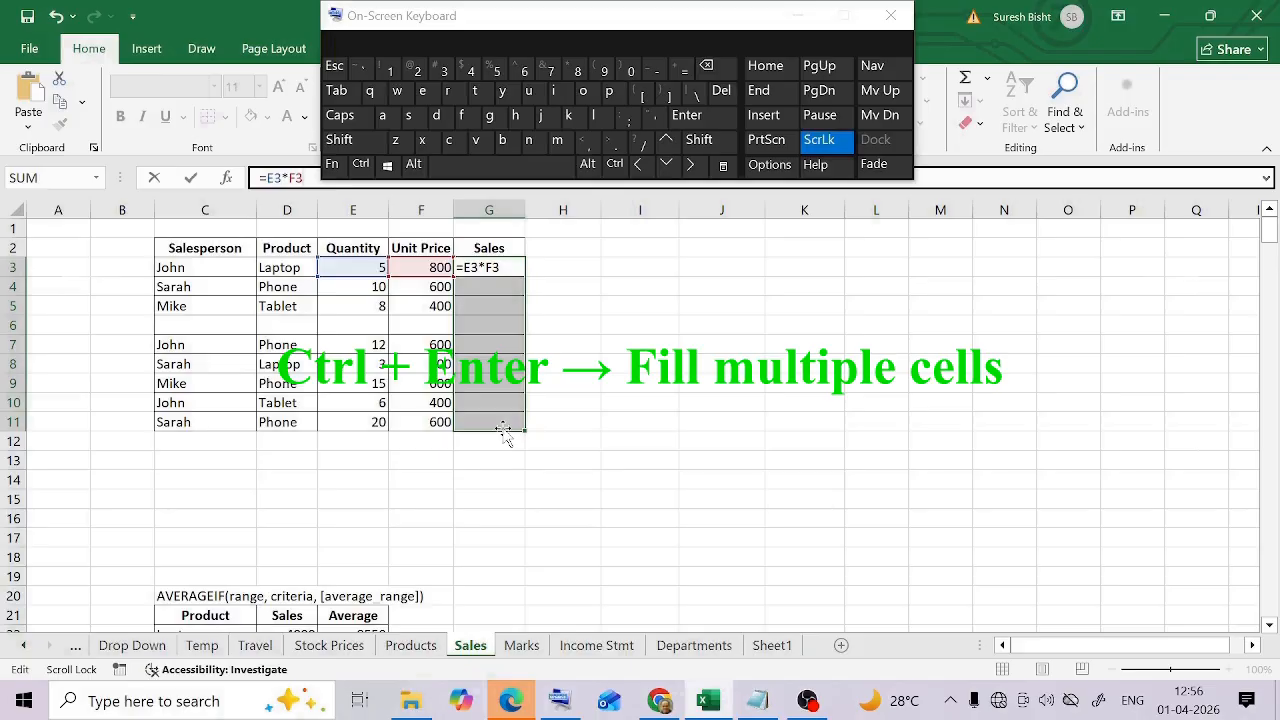
{"action": "left_click", "coordinate": [361, 164]}
{"action": "left_click", "coordinate": [686, 115]}
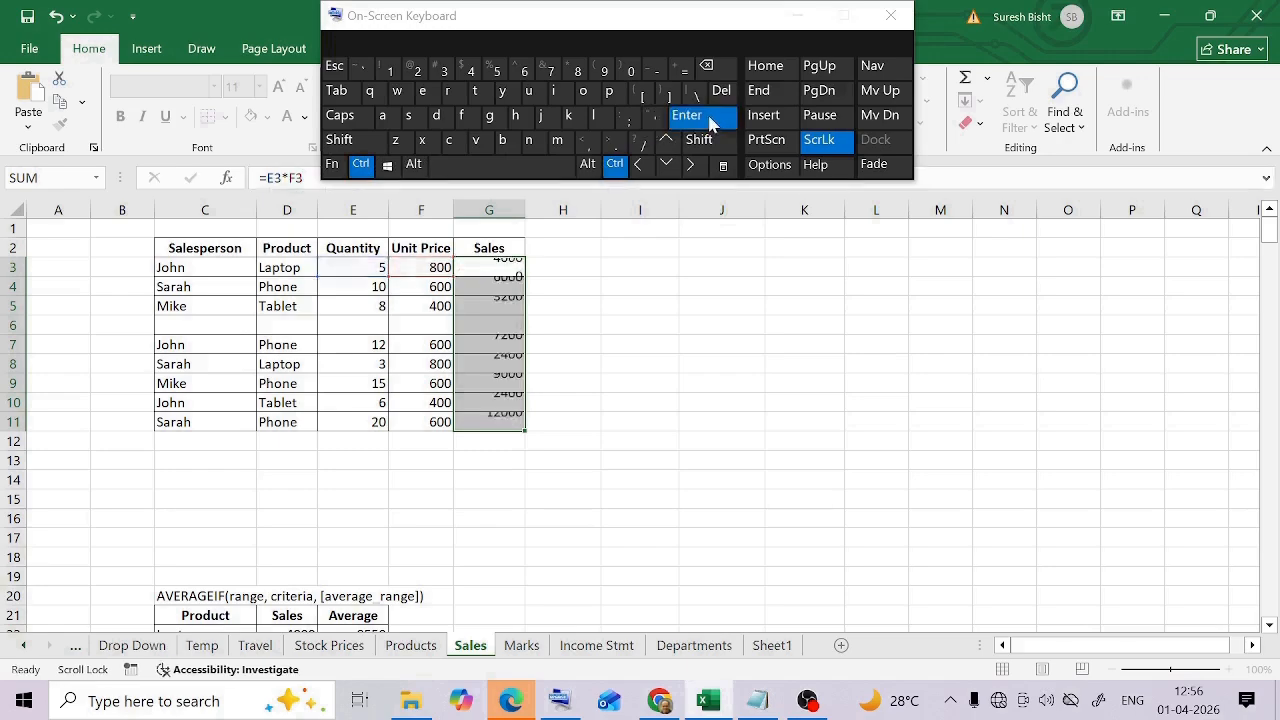
Review the empty cells of row 6 and the formula in G6, and select row 6
{"action": "left_click", "coordinate": [245, 325]}
{"action": "left_click", "coordinate": [300, 325]}
{"action": "left_click", "coordinate": [423, 325]}
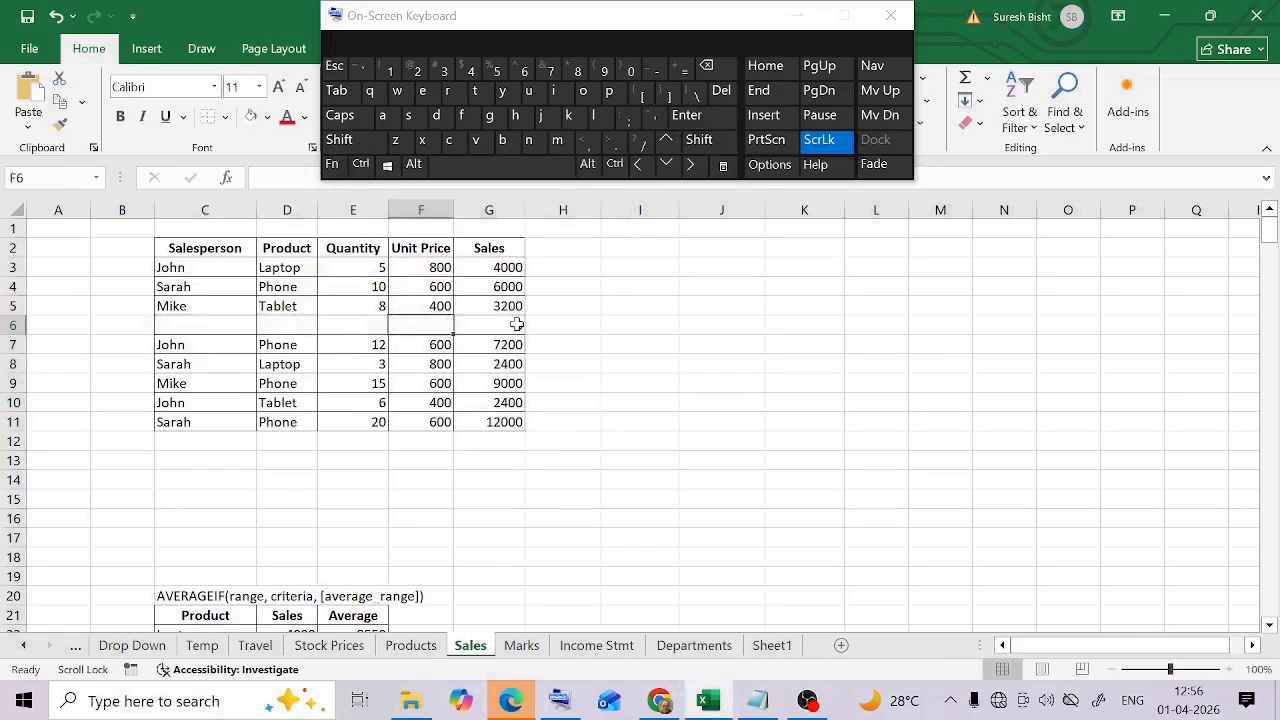
{"action": "left_click", "coordinate": [510, 326]}
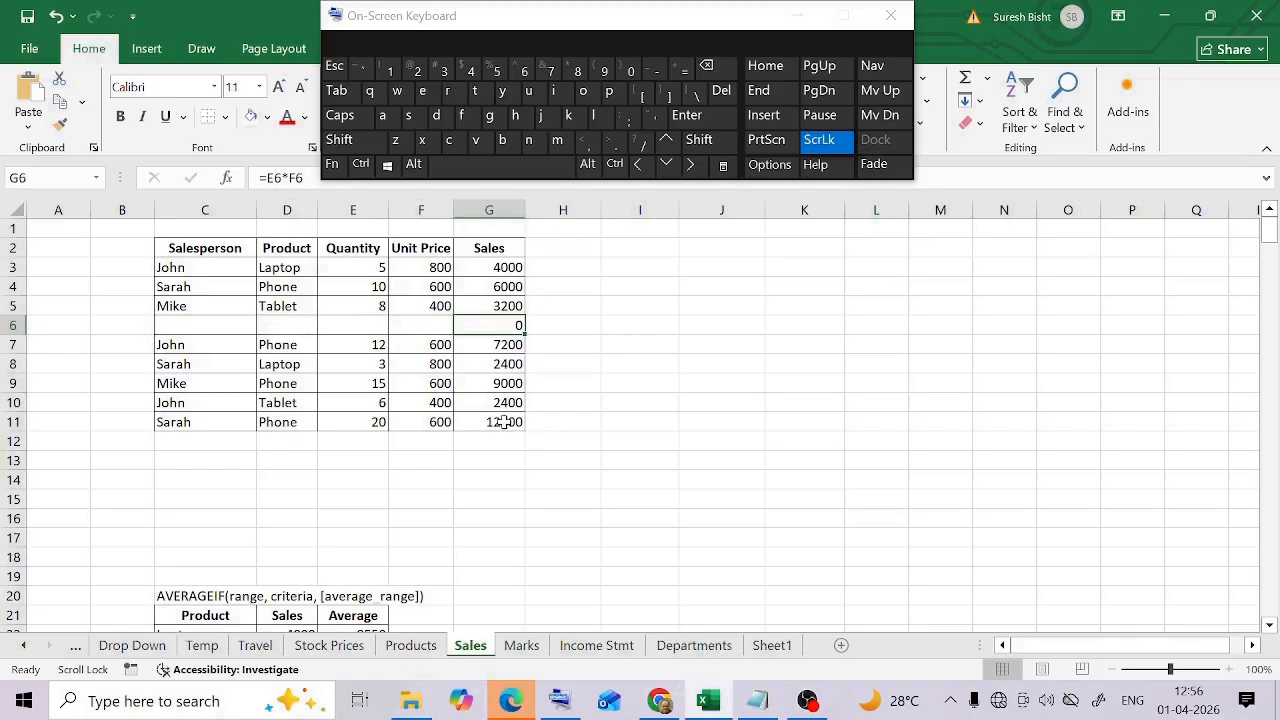
{"action": "left_click", "coordinate": [12, 325]}
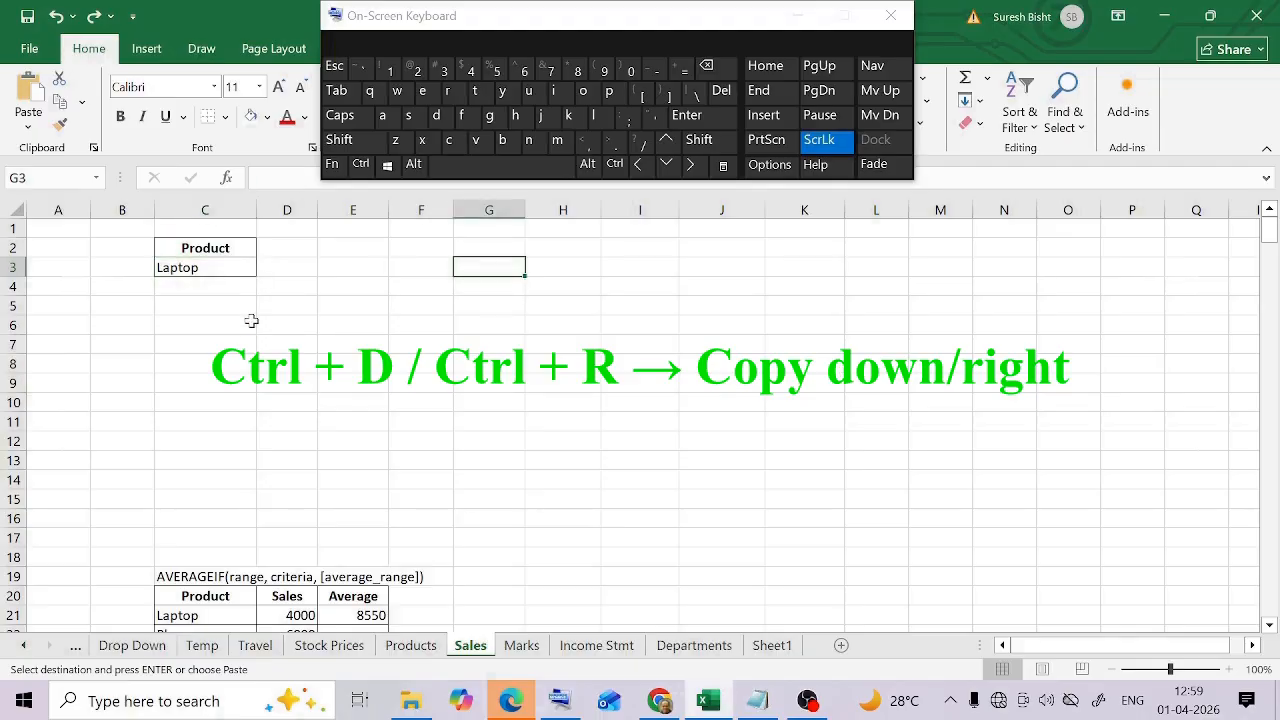
Copy Laptop from C3 rightward through G3 with Fill Right
{"action": "left_click", "coordinate": [227, 268]}
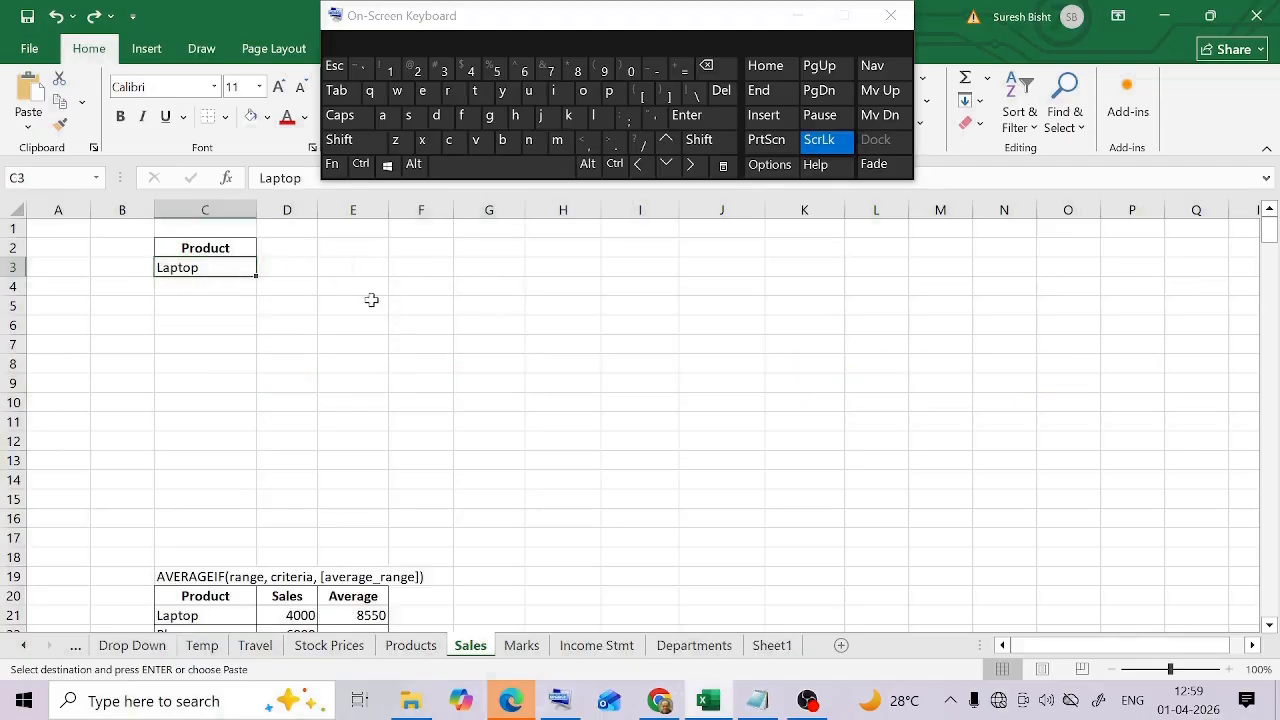
{"action": "left_click", "coordinate": [237, 317]}
{"action": "left_click_drag", "start_coordinate": [220, 268], "coordinate": [488, 270]}
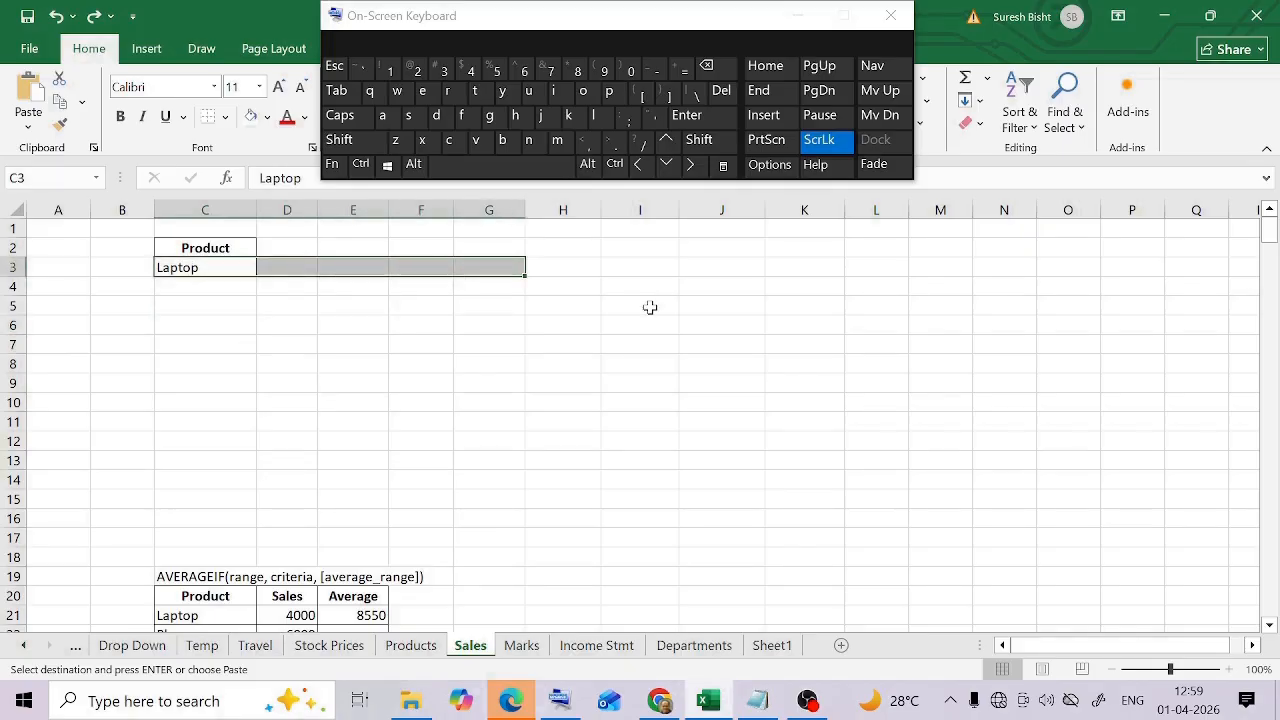
{"action": "left_click", "coordinate": [361, 164]}
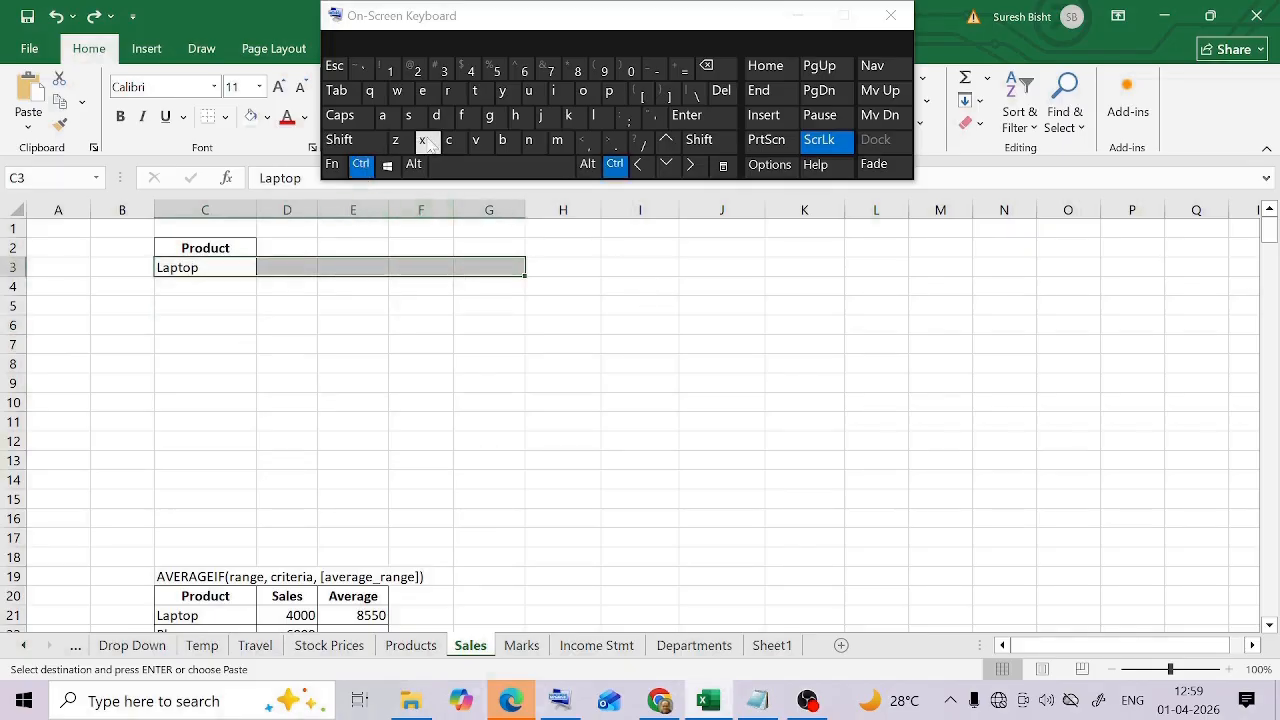
{"action": "left_click", "coordinate": [450, 97]}
{"action": "left_click", "coordinate": [640, 383]}
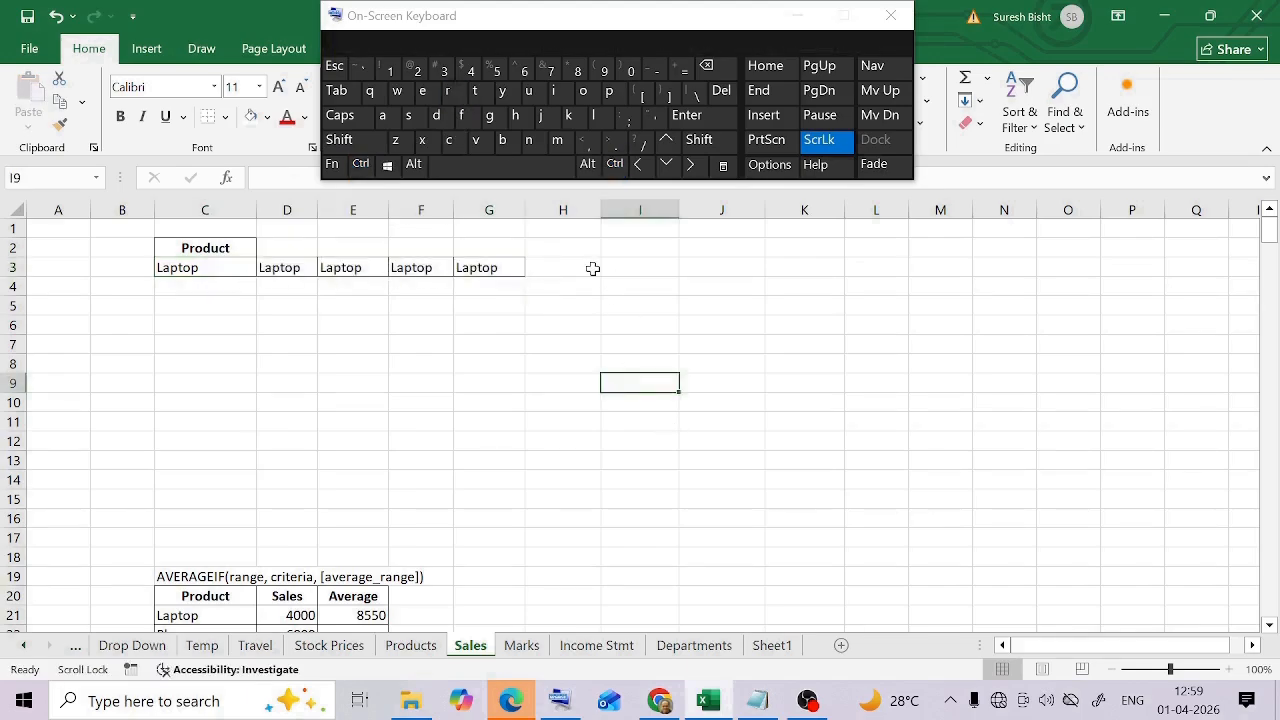
Copy Laptop from C3 downward through C9 with Fill Down
{"action": "left_click_drag", "start_coordinate": [208, 268], "coordinate": [212, 381]}
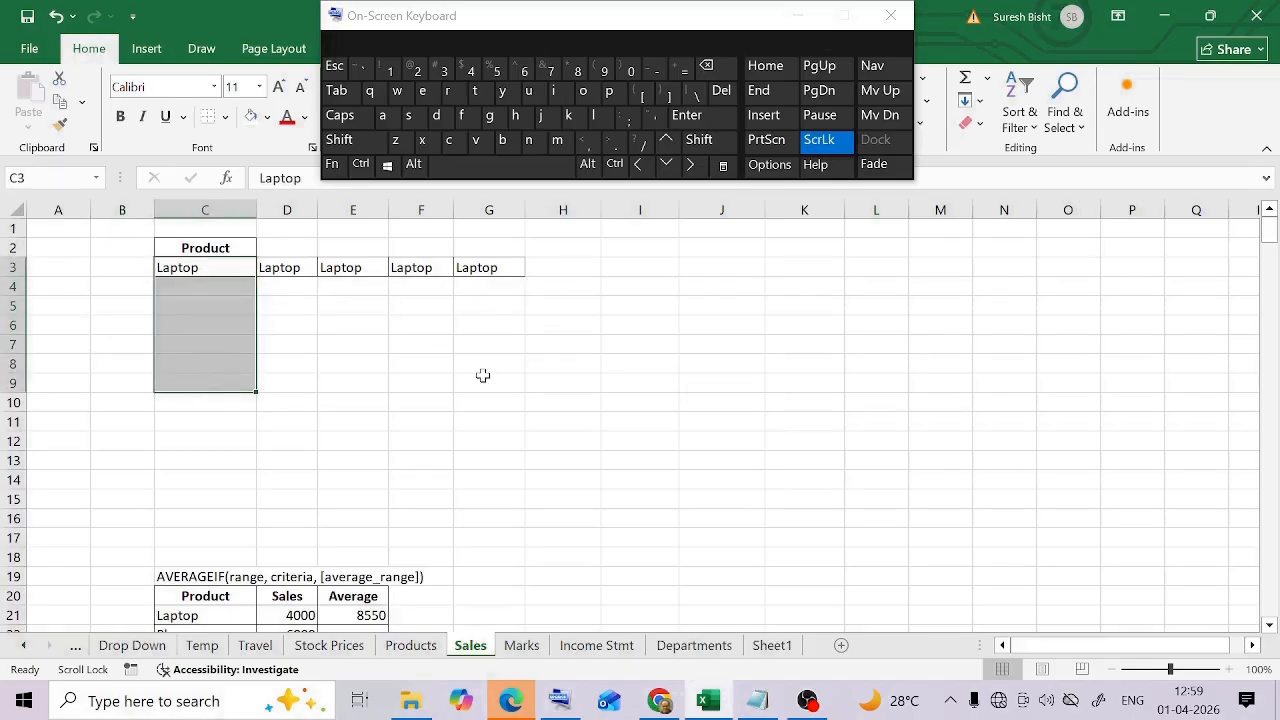
{"action": "left_click", "coordinate": [360, 164]}
{"action": "left_click", "coordinate": [437, 116]}
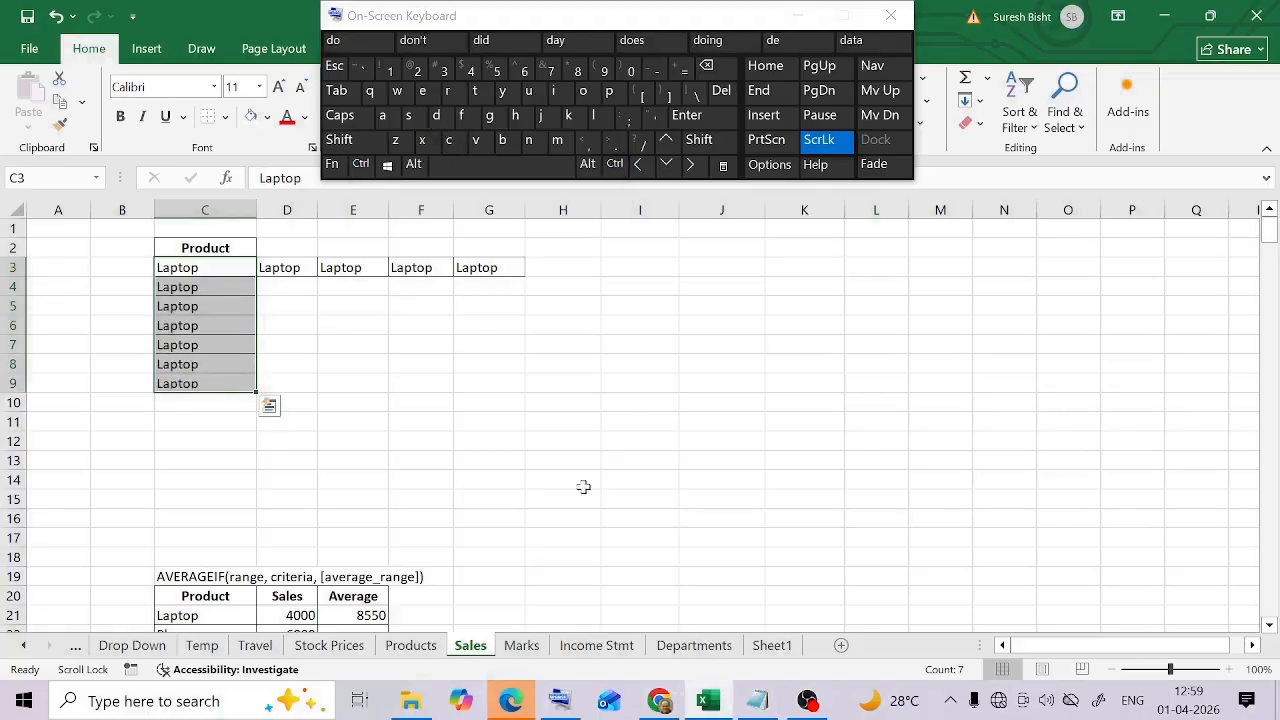
{"action": "left_click", "coordinate": [498, 446]}
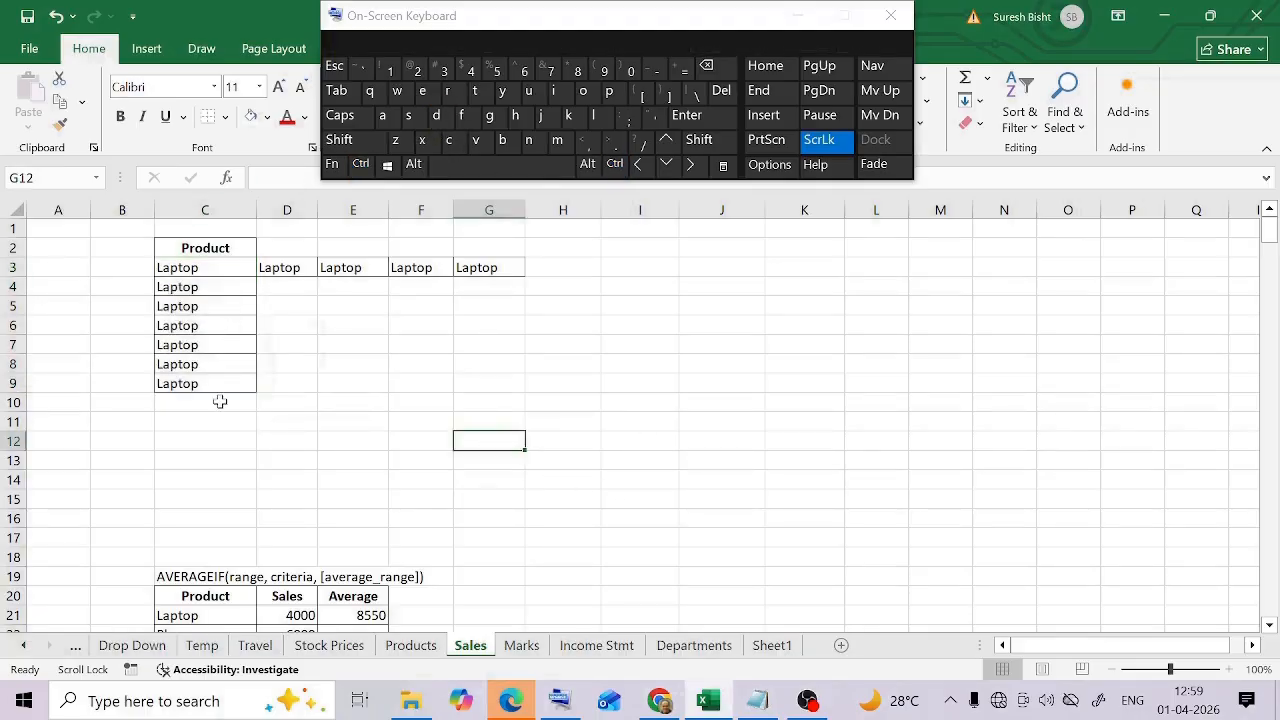
{"action": "left_click", "coordinate": [287, 402]}
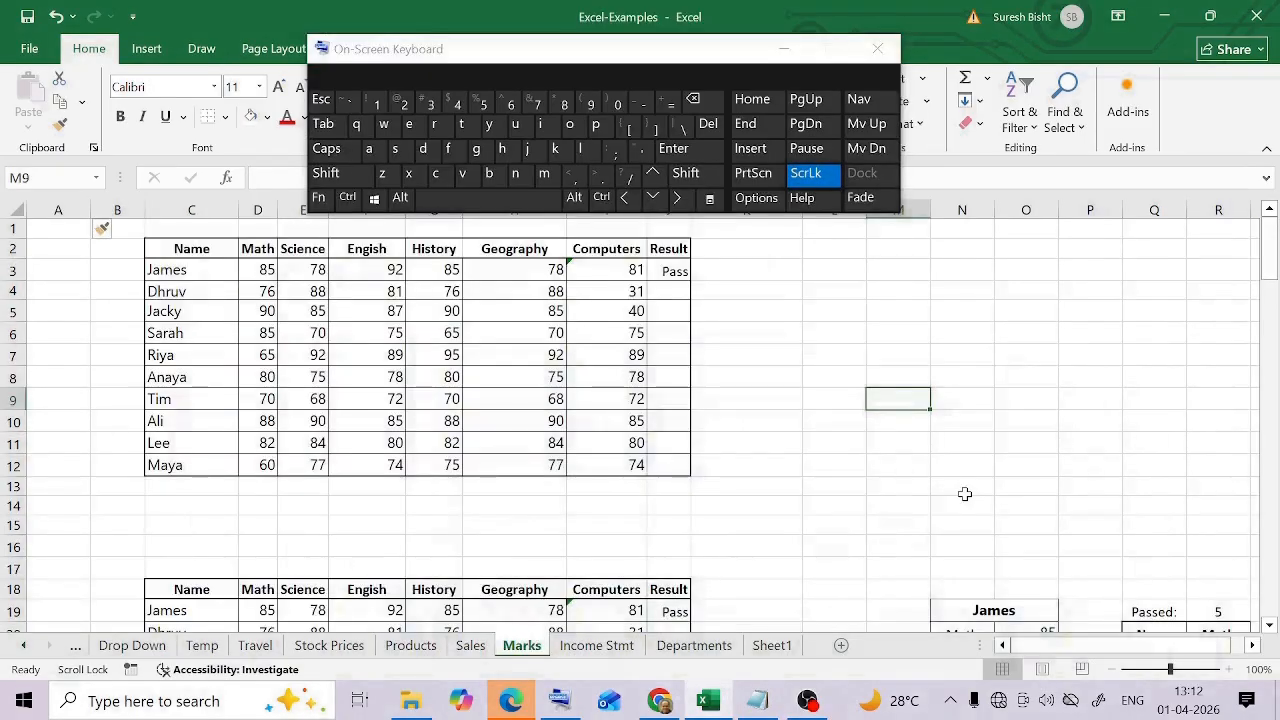
Bold the student names in C3:C12 on the Marks sheet and undo the bold formatting
{"action": "left_click_drag", "start_coordinate": [170, 270], "coordinate": [189, 466]}
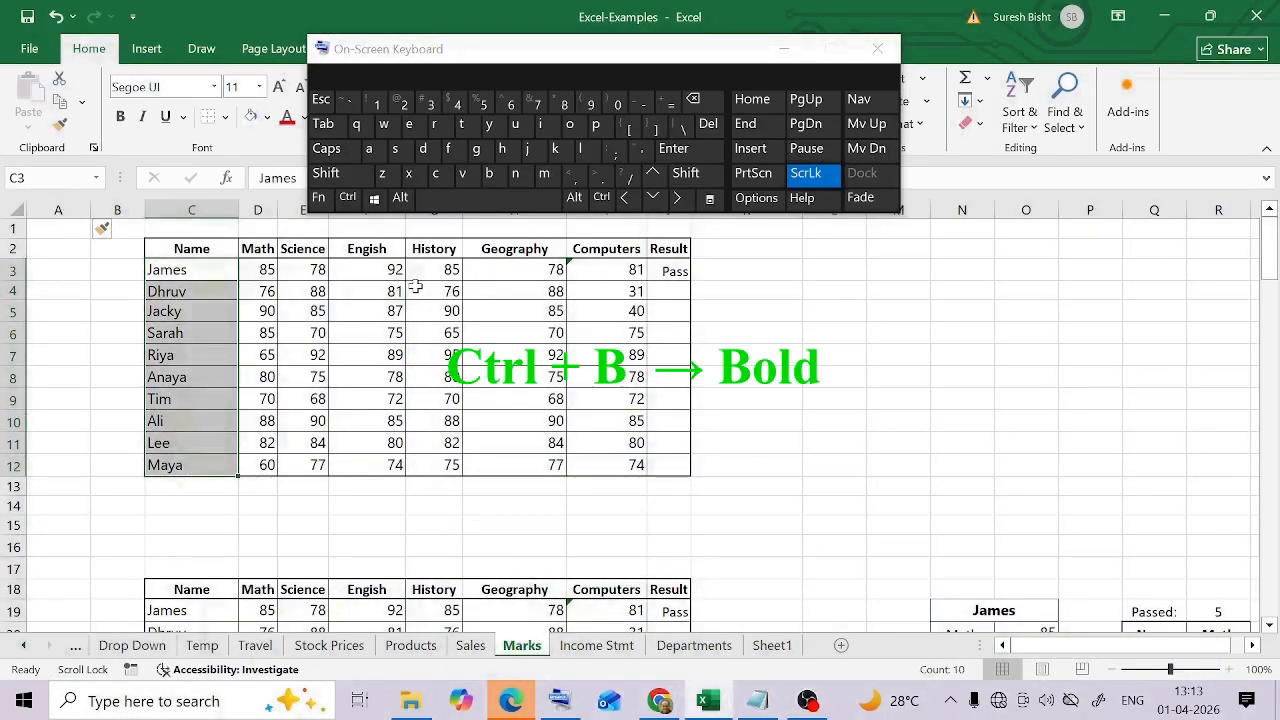
{"action": "left_click", "coordinate": [347, 197]}
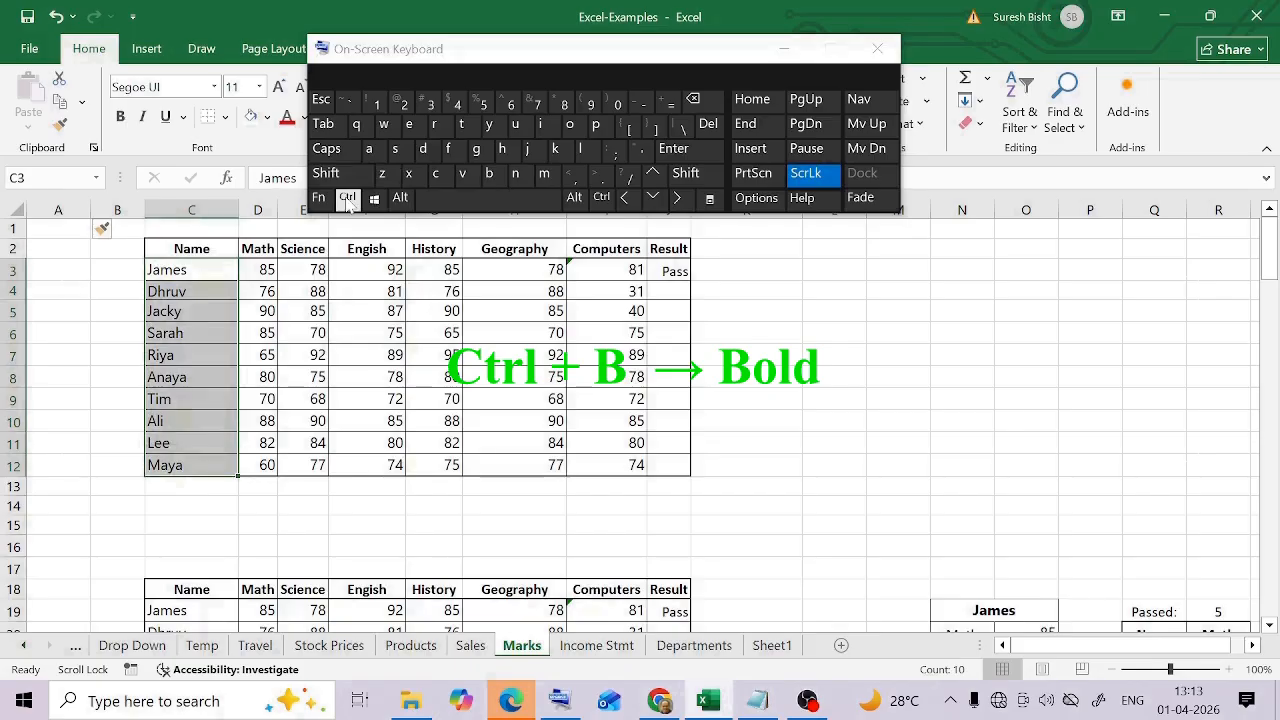
{"action": "left_click", "coordinate": [489, 173]}
{"action": "left_click", "coordinate": [295, 377]}
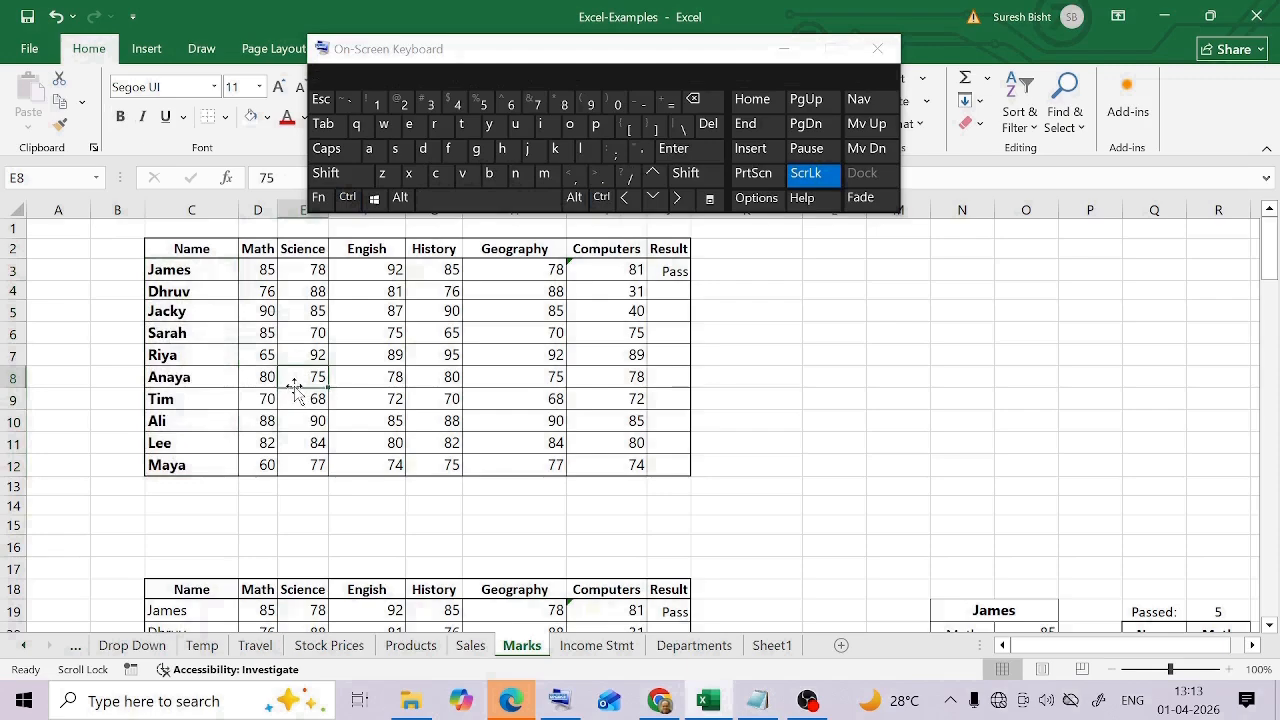
{"action": "key", "text": "ctrl+z"}
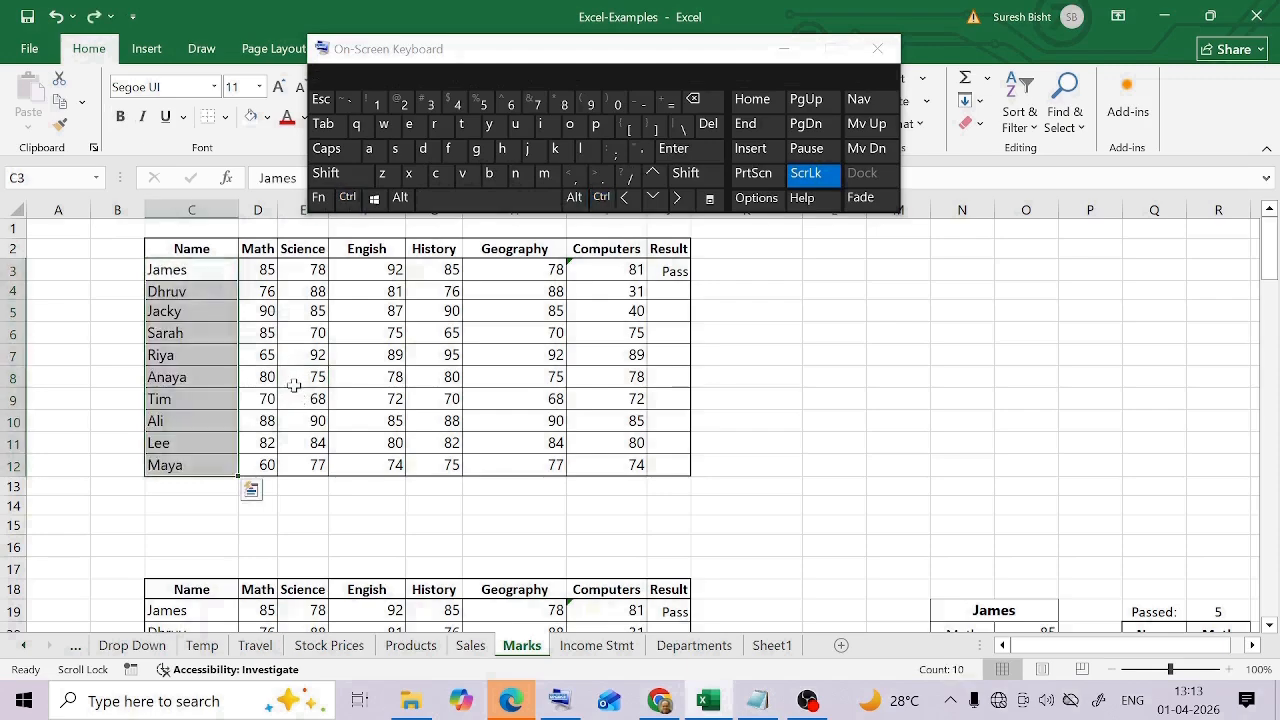
Italicize the student names in C3:C12 and undo the italic formatting
{"action": "left_click", "coordinate": [191, 306]}
{"action": "left_click_drag", "start_coordinate": [189, 266], "coordinate": [190, 465]}
{"action": "left_click", "coordinate": [347, 197]}
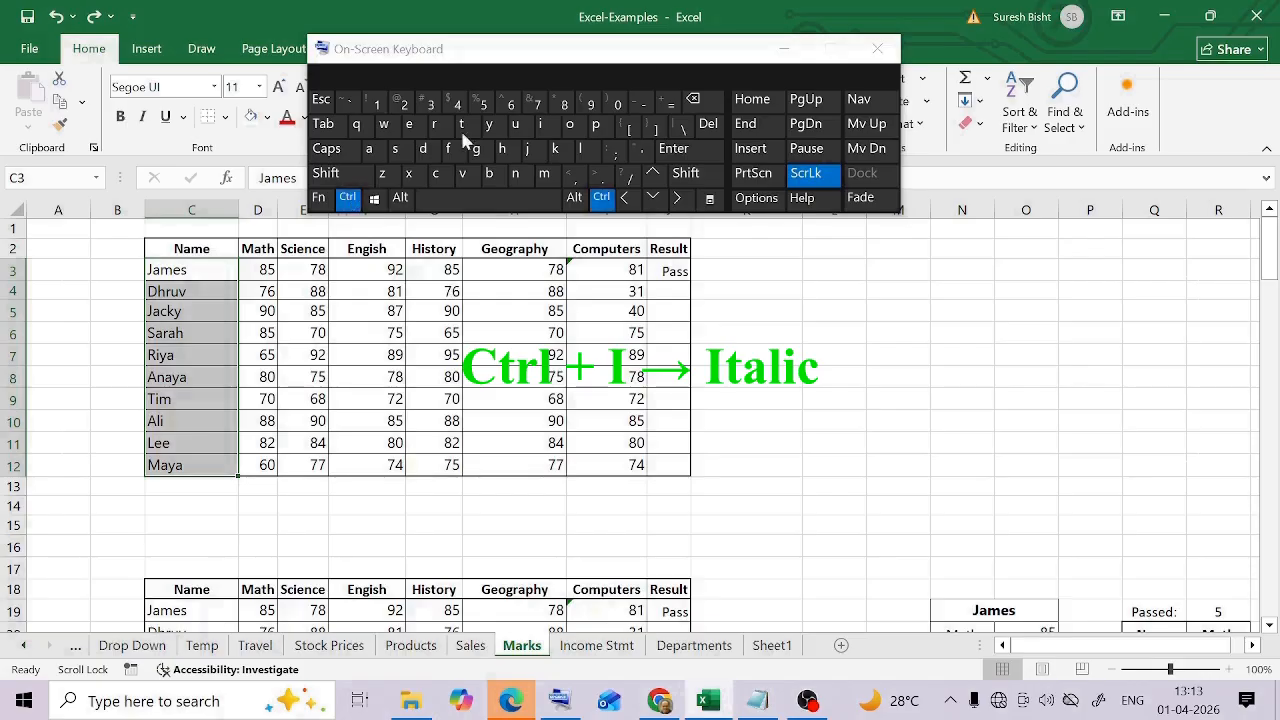
{"action": "left_click", "coordinate": [540, 124]}
{"action": "left_click", "coordinate": [352, 402]}
{"action": "left_click_drag", "start_coordinate": [172, 276], "coordinate": [177, 463]}
{"action": "left_click", "coordinate": [324, 334]}
{"action": "key", "text": "ctrl+z"}
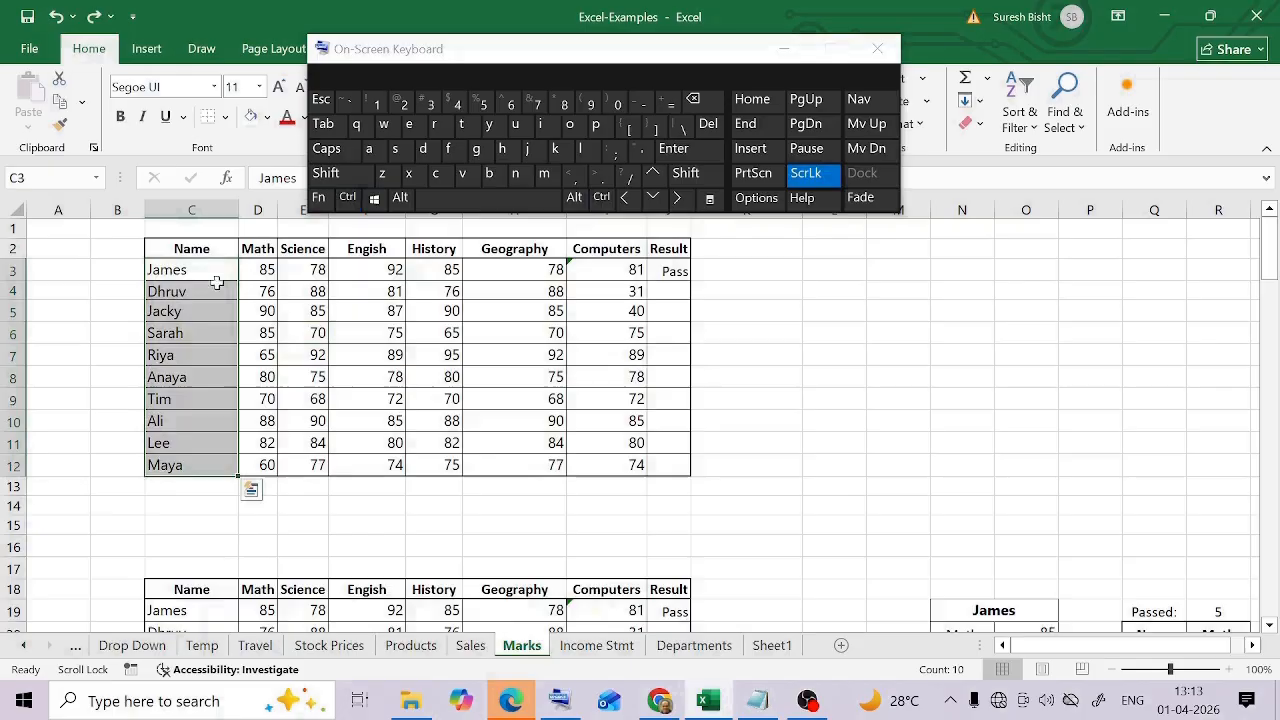
Underline the student names in C3:C12 of the marks table
{"action": "left_click", "coordinate": [226, 329]}
{"action": "left_click_drag", "start_coordinate": [197, 271], "coordinate": [198, 466]}
{"action": "left_click", "coordinate": [350, 200]}
{"action": "left_click", "coordinate": [515, 124]}
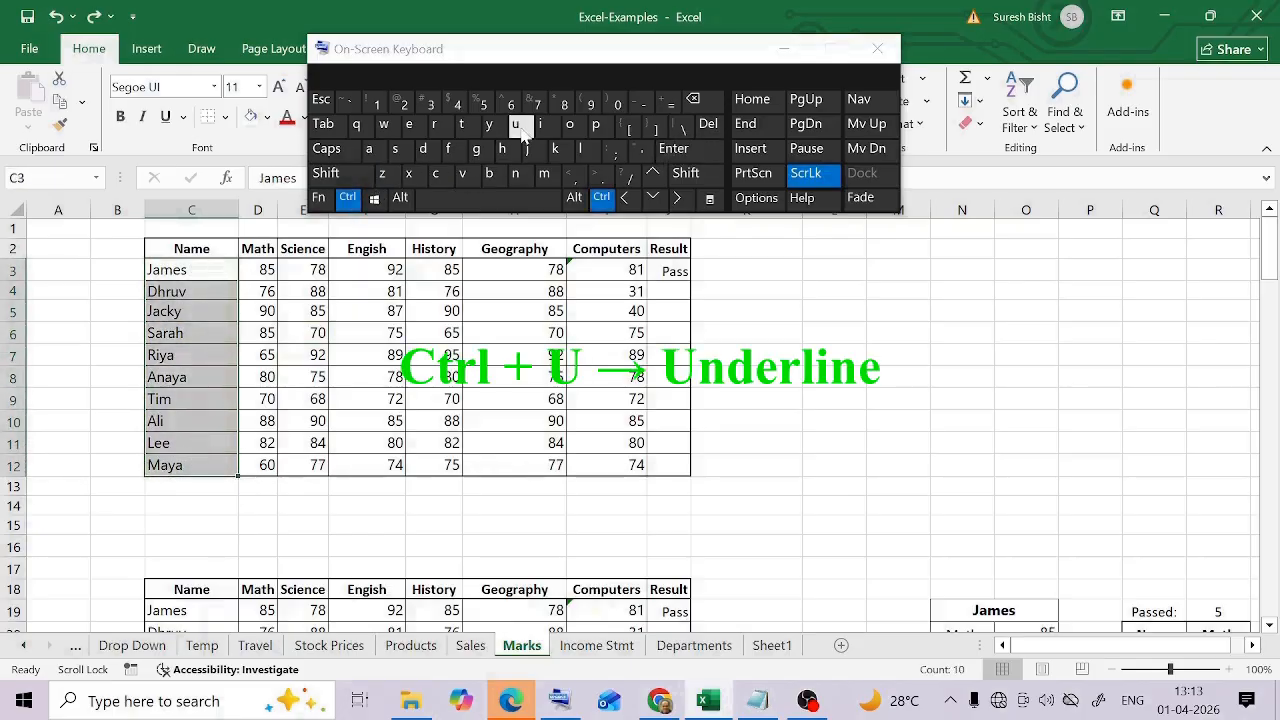
{"action": "left_click", "coordinate": [300, 335]}
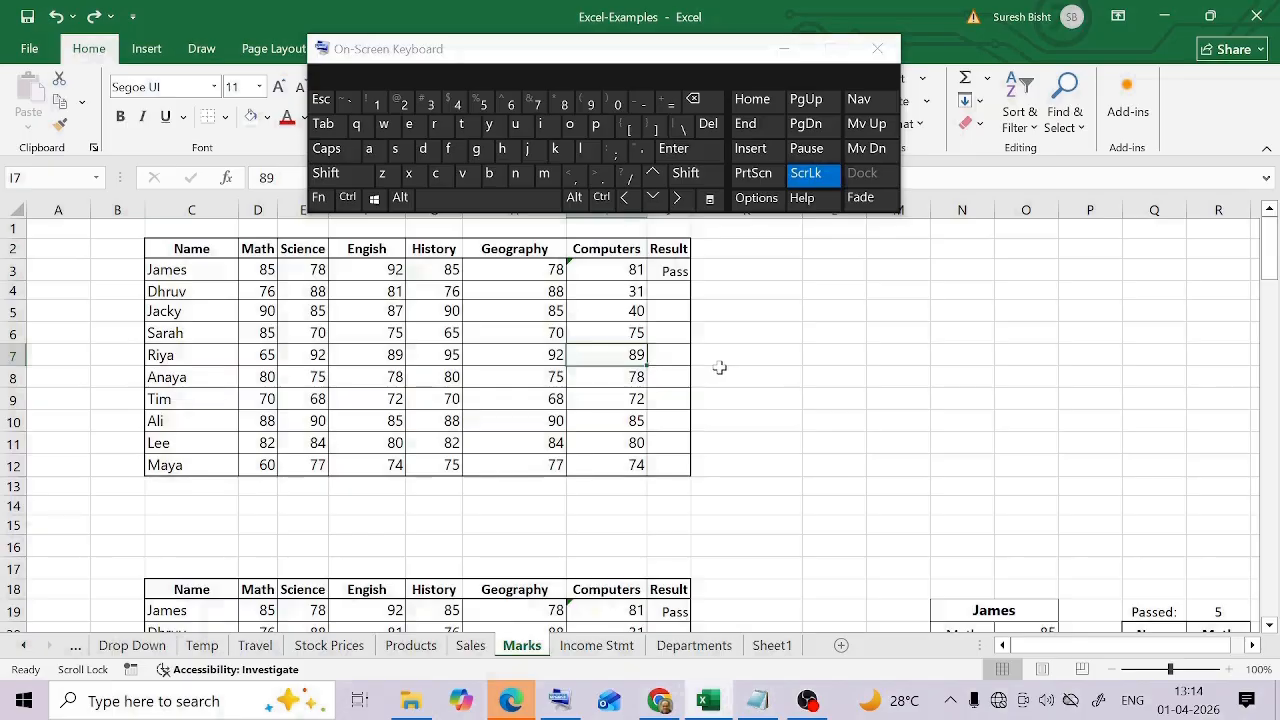
Open the Format Cells dialog for cell I7, view its Alignment settings and cancel without changes
{"action": "right_click", "coordinate": [612, 356]}
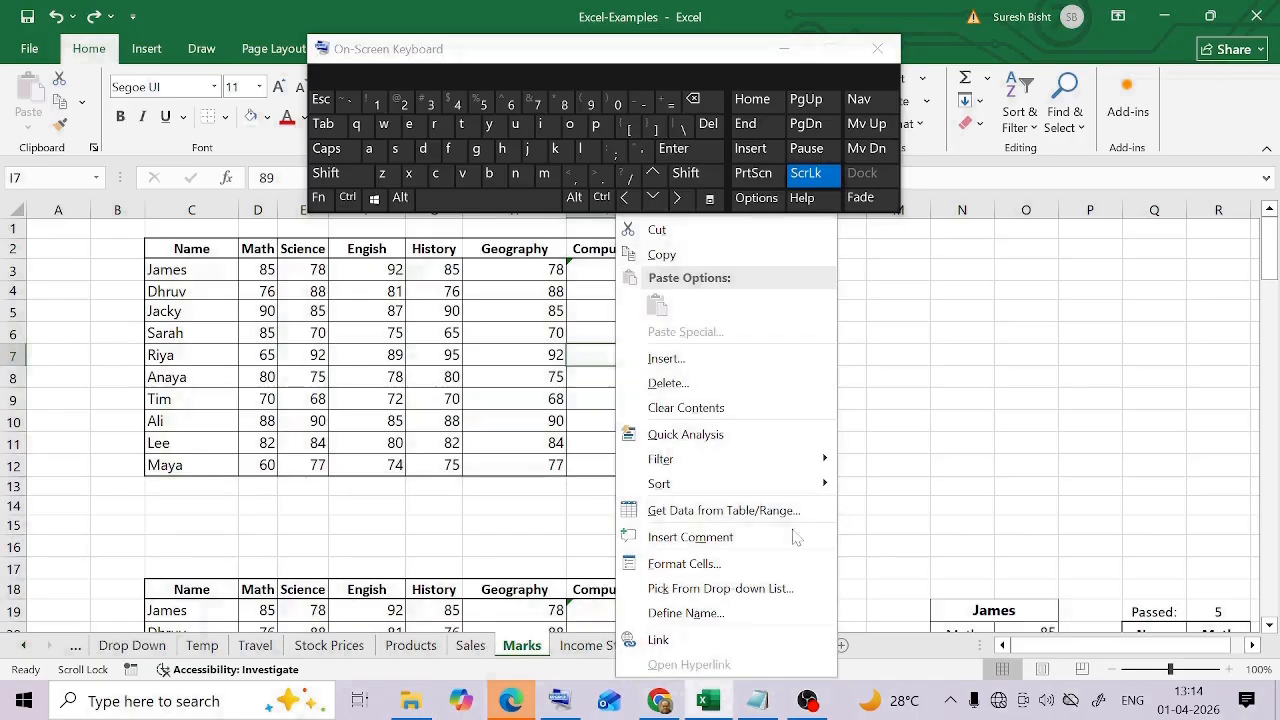
{"action": "left_click", "coordinate": [716, 567]}
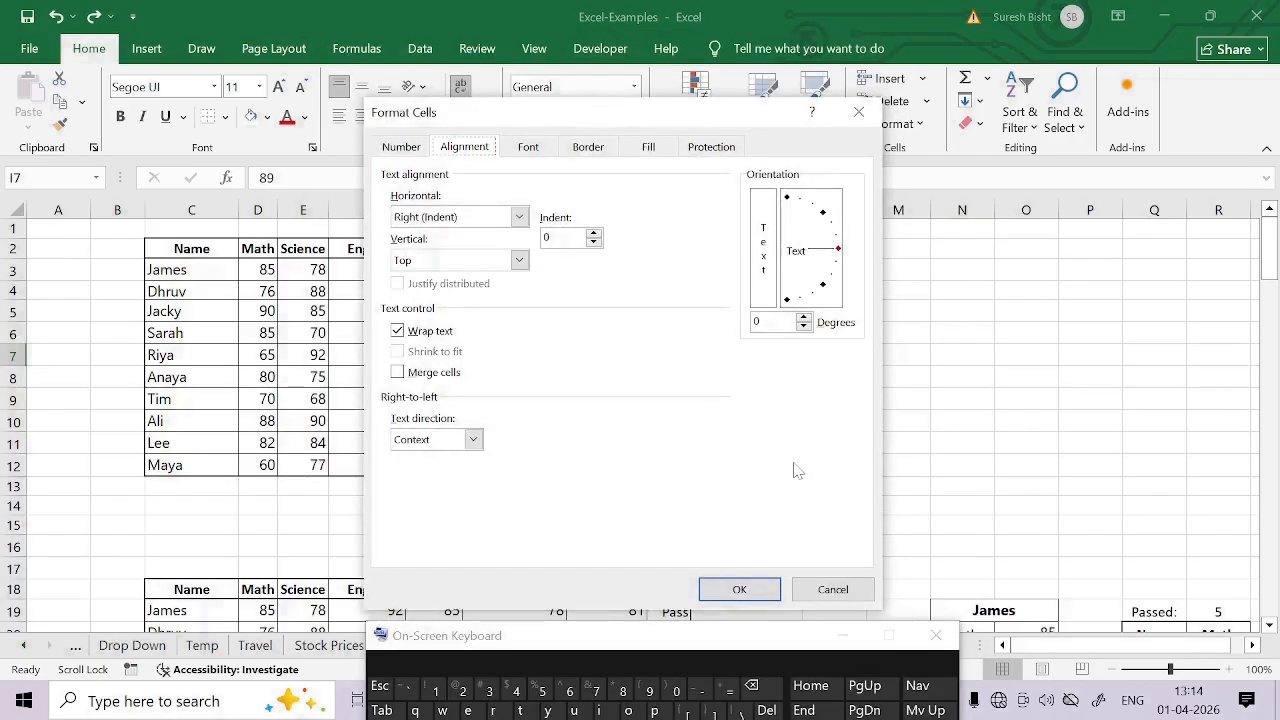
{"action": "left_click", "coordinate": [837, 601]}
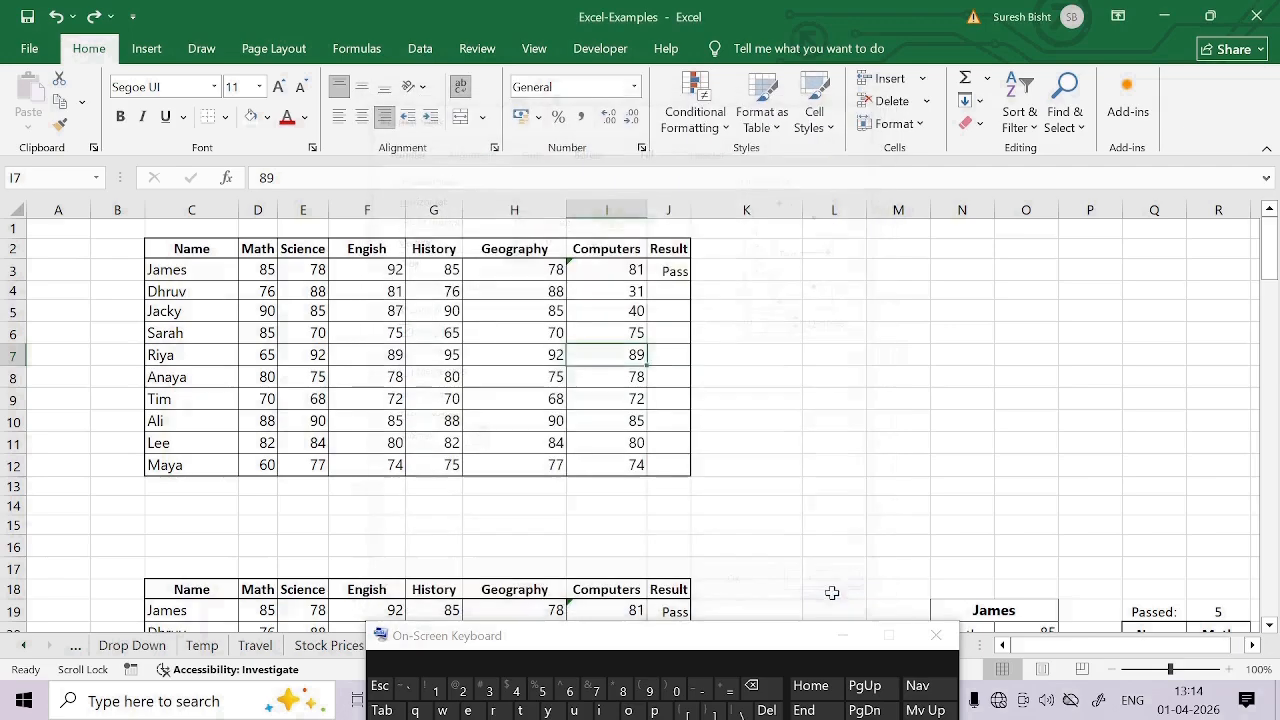
{"action": "right_click", "coordinate": [588, 350]}
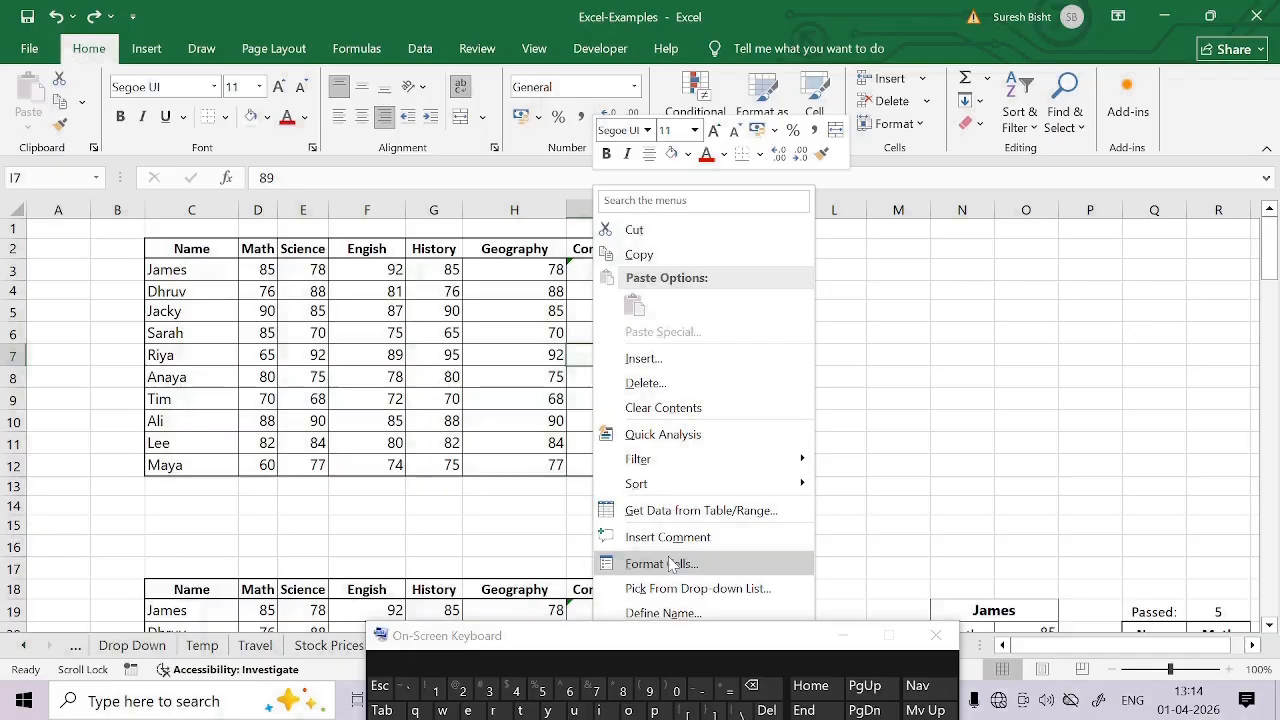
{"action": "key", "text": "Escape"}
Move the on-screen keyboard clear of the marks table and use it to open Format Cells for I7
{"action": "left_click_drag", "start_coordinate": [667, 642], "coordinate": [585, 66]}
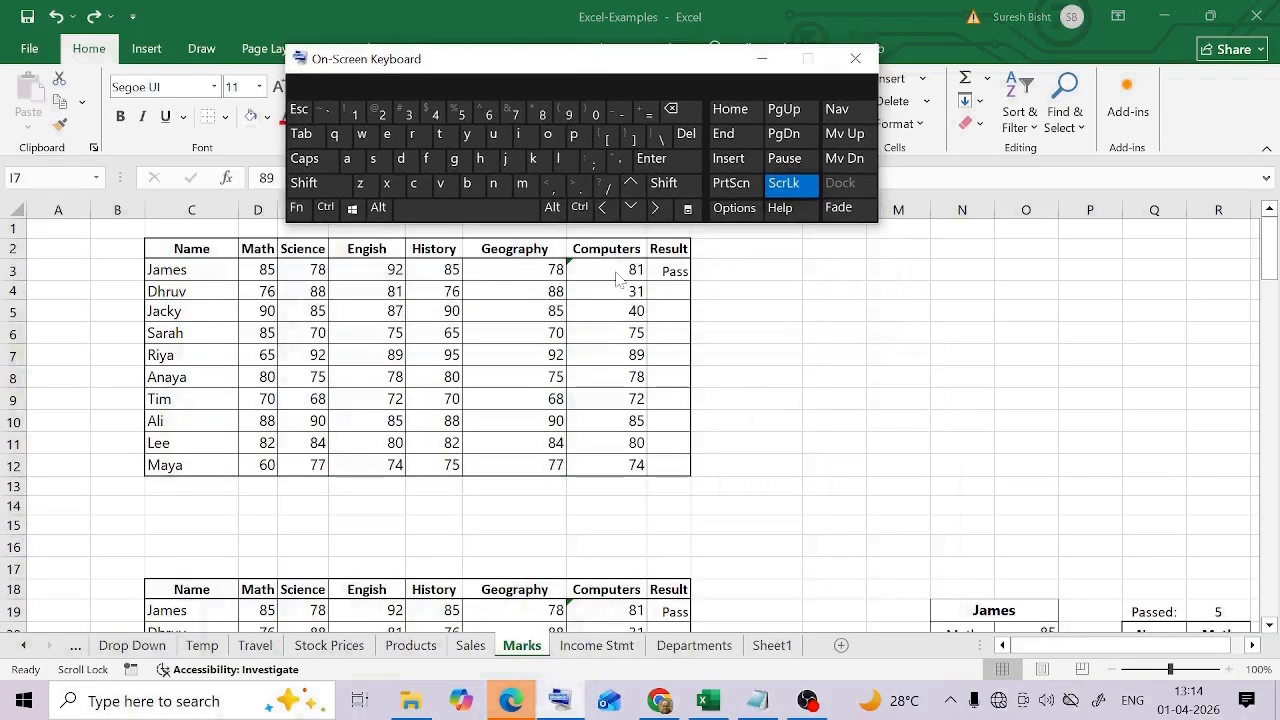
{"action": "left_click", "coordinate": [602, 358]}
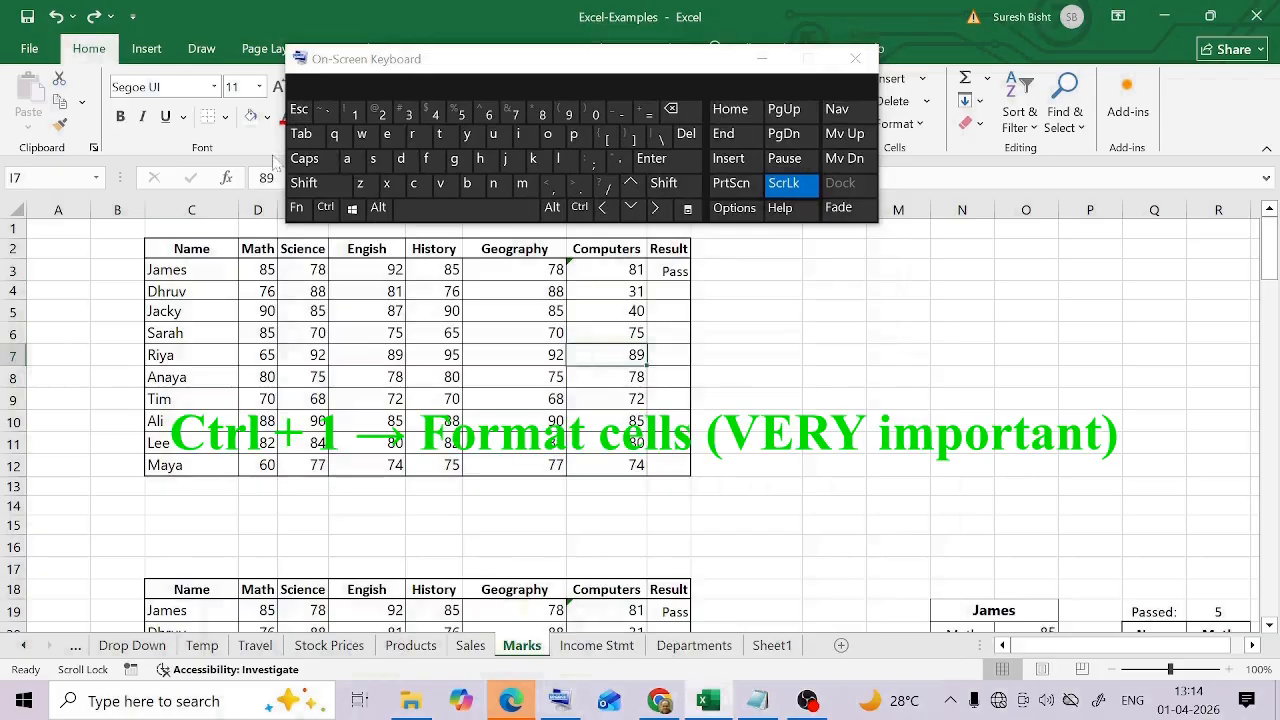
{"action": "left_click", "coordinate": [326, 207]}
{"action": "left_click", "coordinate": [357, 118]}
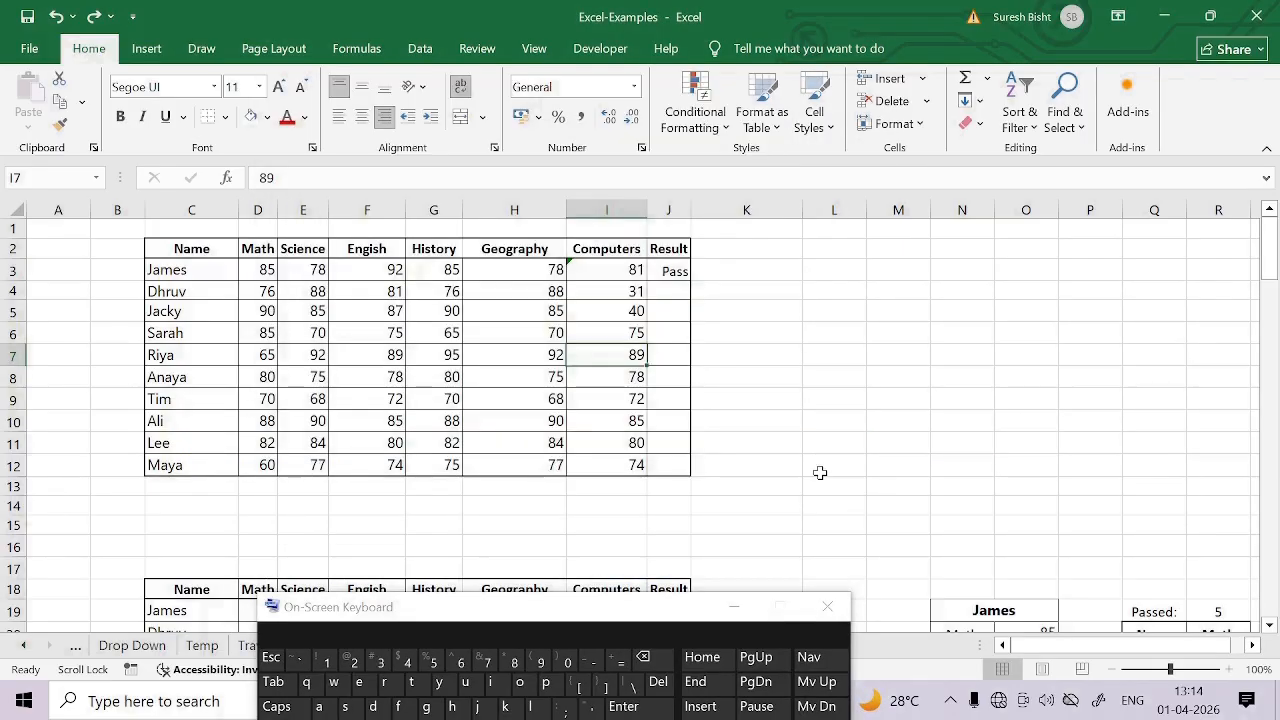
Narrow the Geography column H and the Computers column I until their headings are cut off
{"action": "left_click_drag", "start_coordinate": [630, 610], "coordinate": [630, 74]}
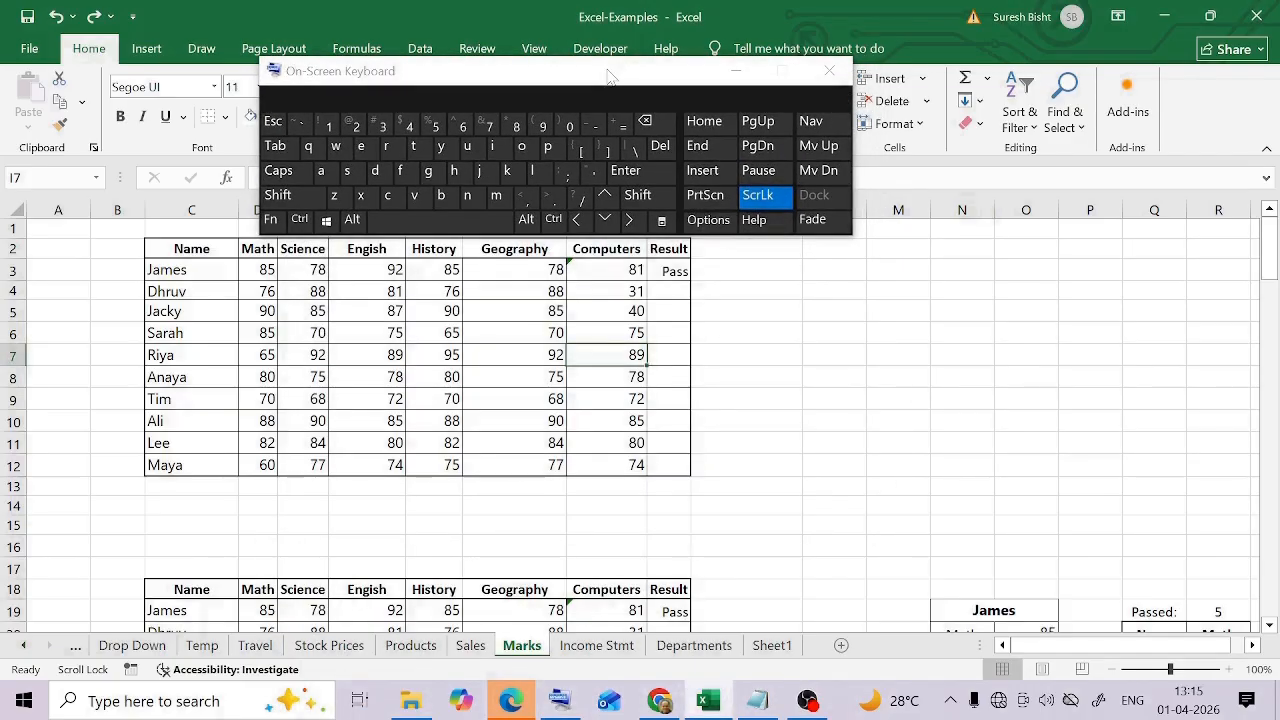
{"action": "left_click_drag", "start_coordinate": [607, 76], "coordinate": [619, 537]}
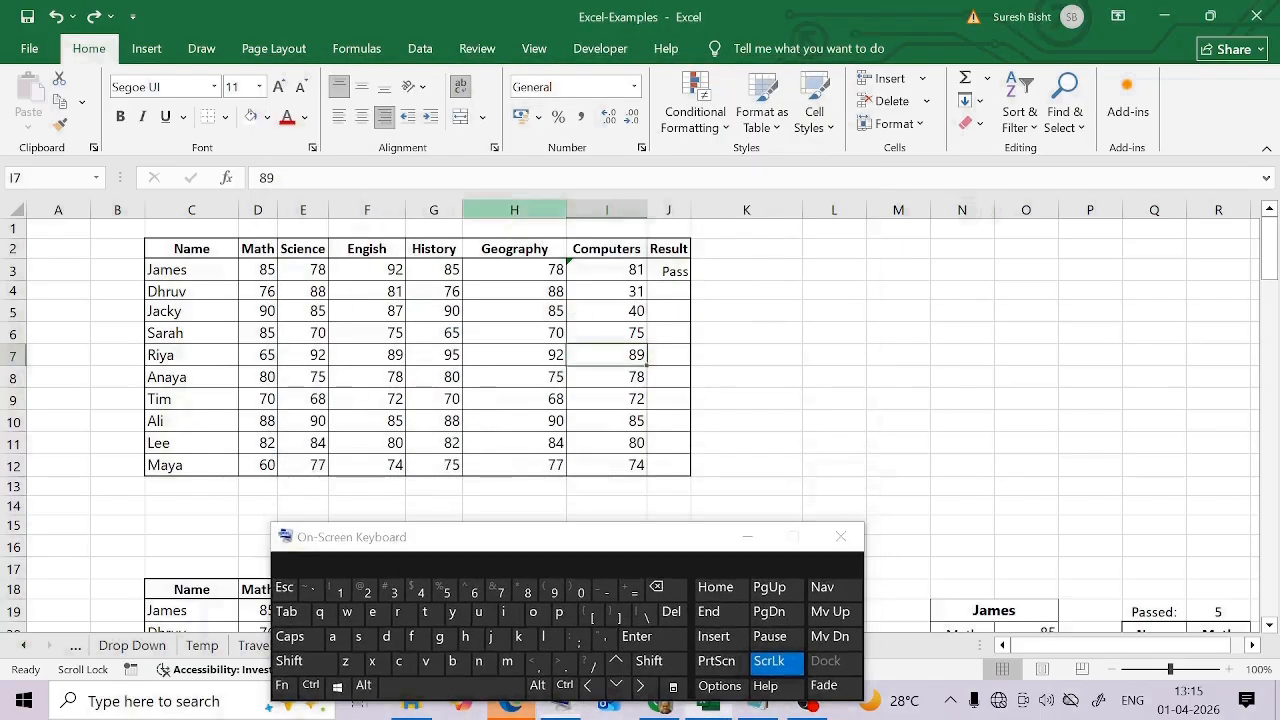
{"action": "left_click_drag", "start_coordinate": [566, 211], "coordinate": [513, 211]}
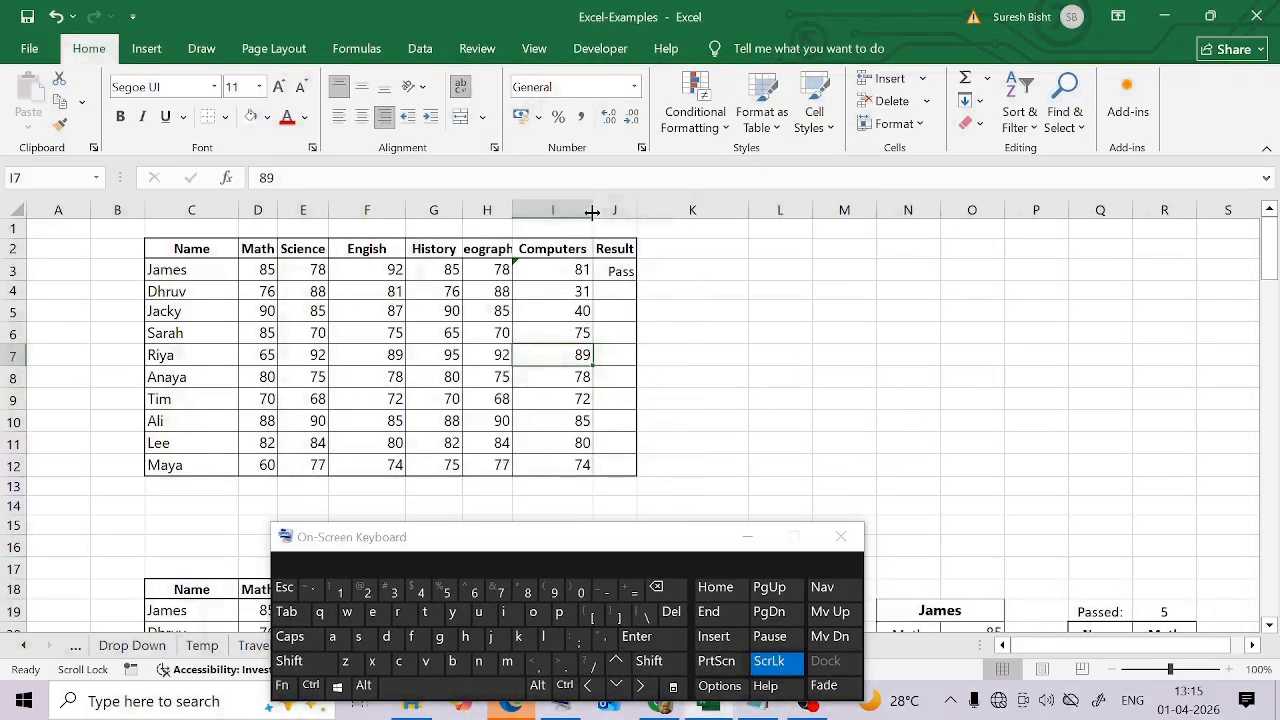
{"action": "left_click_drag", "start_coordinate": [593, 211], "coordinate": [550, 211]}
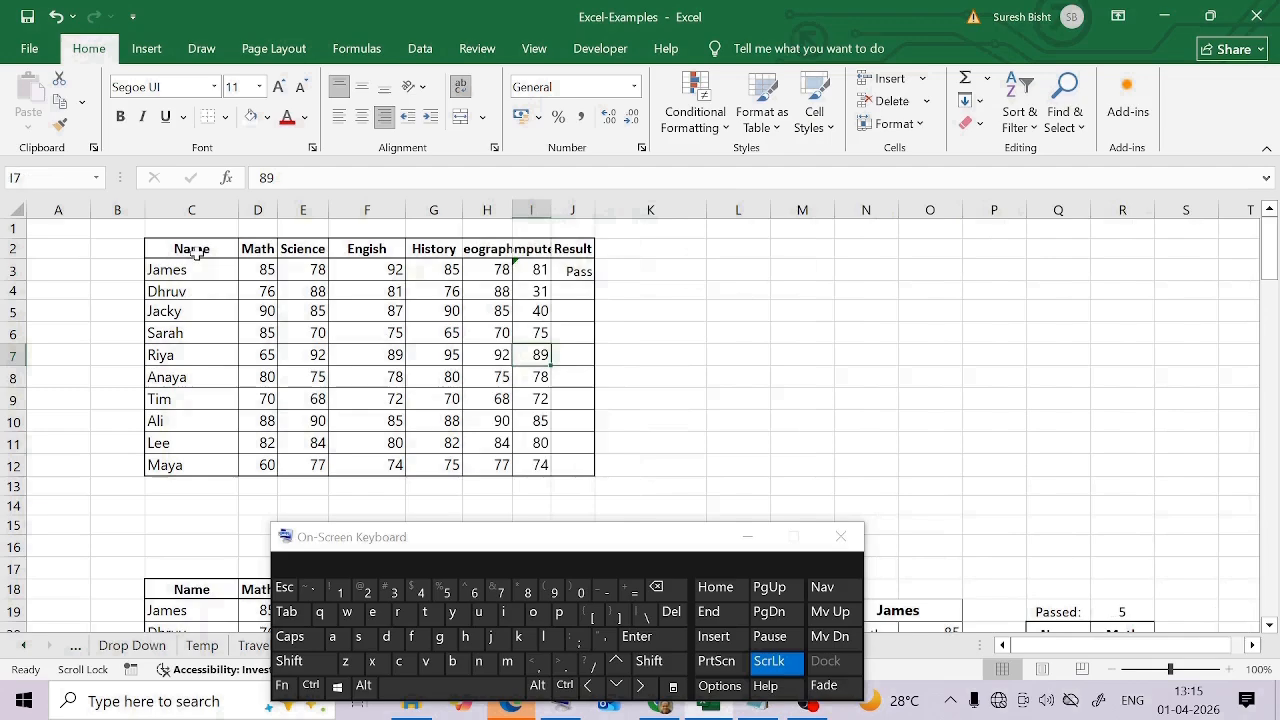
Move the on-screen keyboard clear of the marks table and auto-fit the column widths of C2:J12
{"action": "left_click_drag", "start_coordinate": [610, 540], "coordinate": [615, 40]}
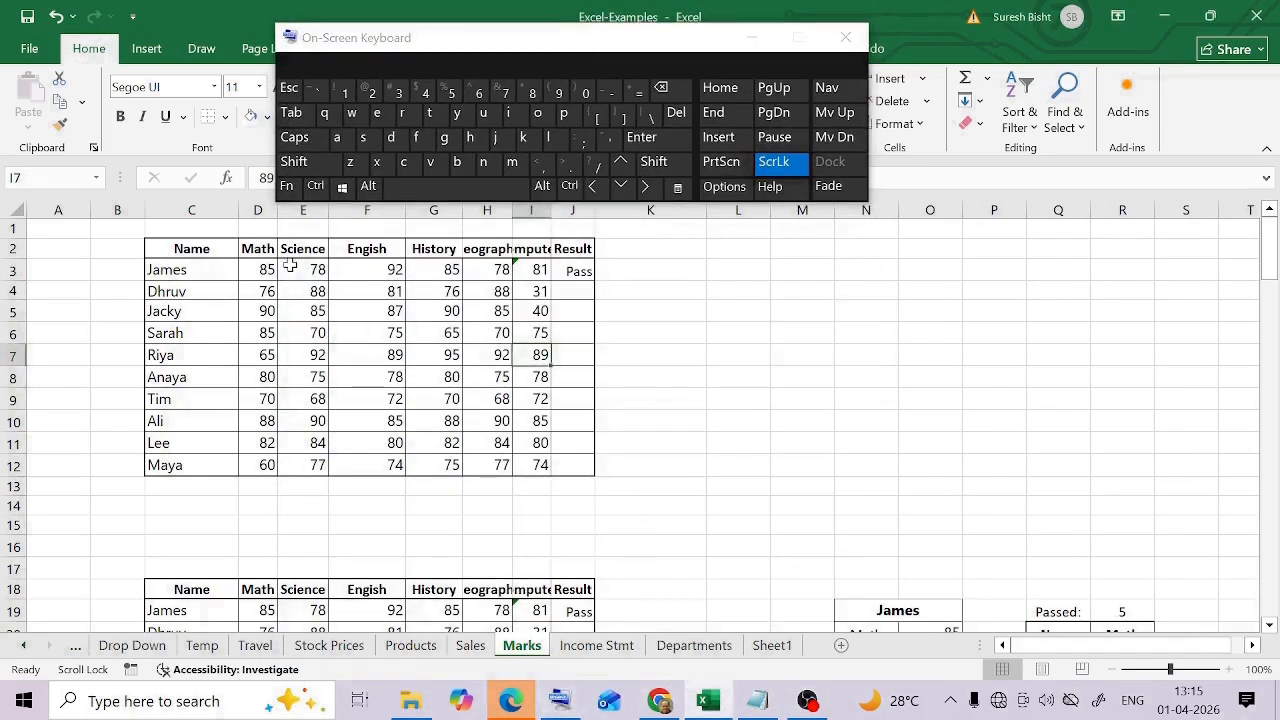
{"action": "left_click_drag", "start_coordinate": [172, 250], "coordinate": [588, 466]}
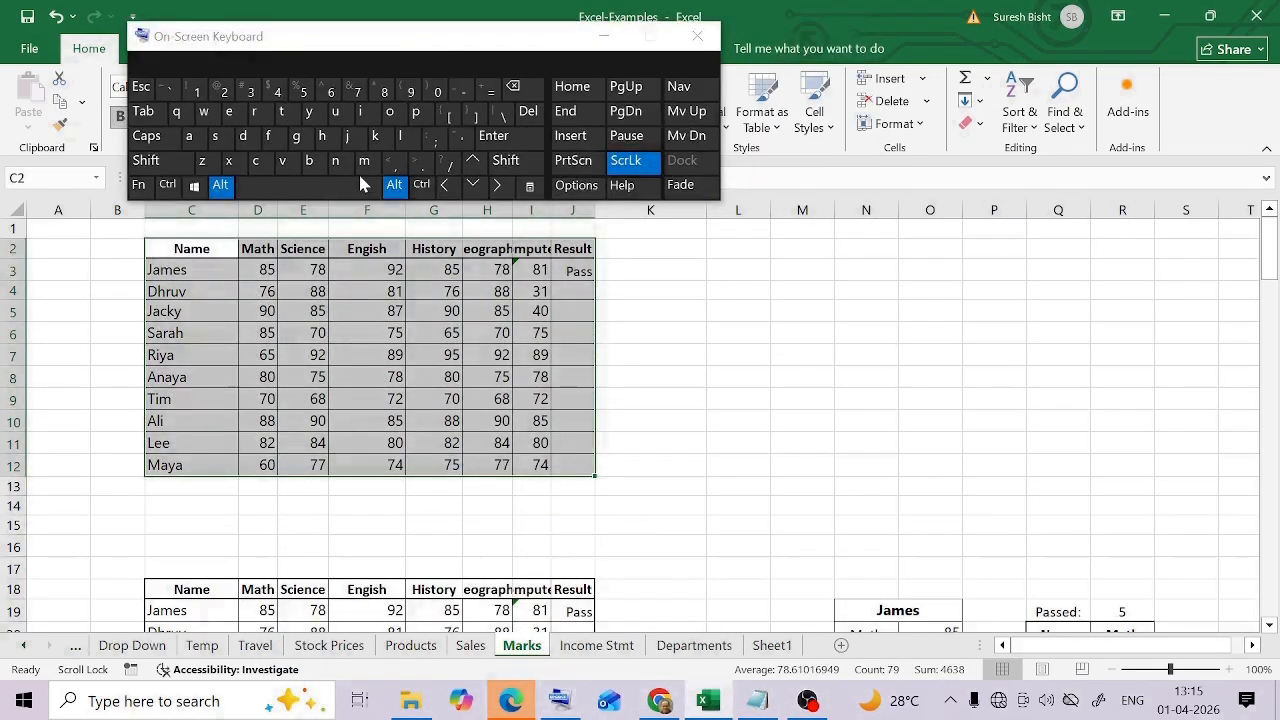
{"action": "left_click", "coordinate": [324, 137]}
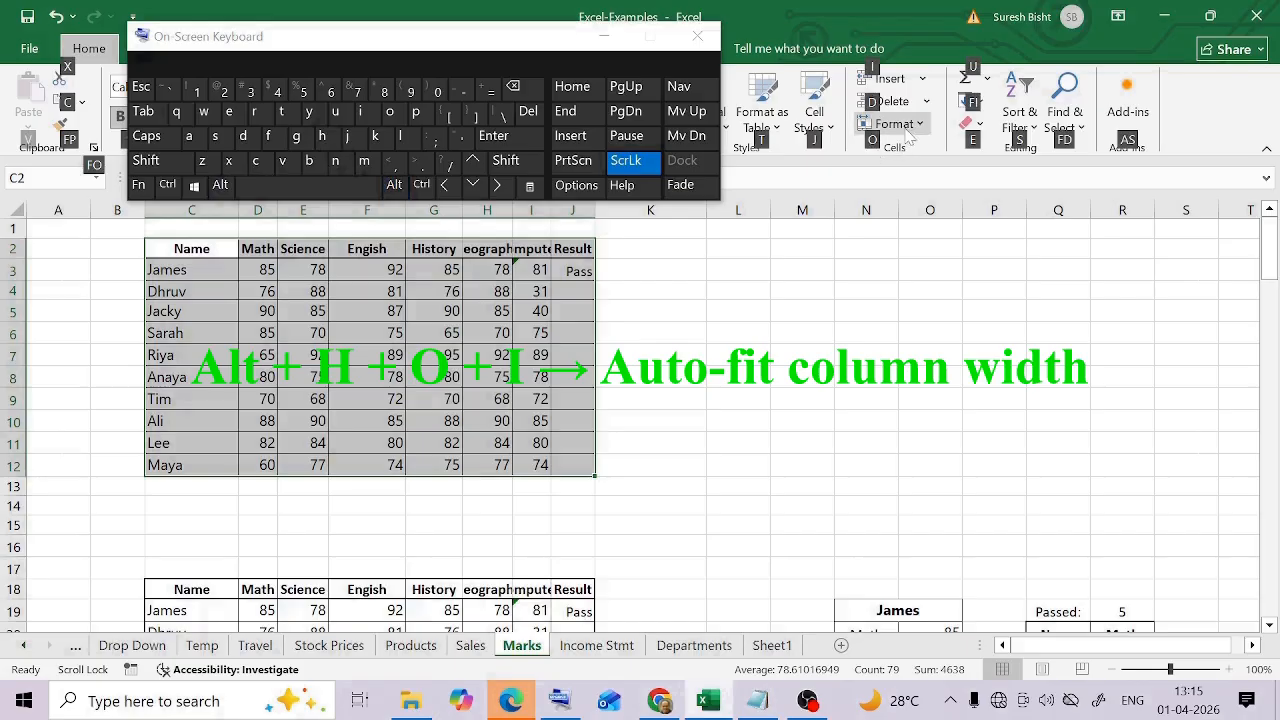
{"action": "left_click", "coordinate": [393, 124]}
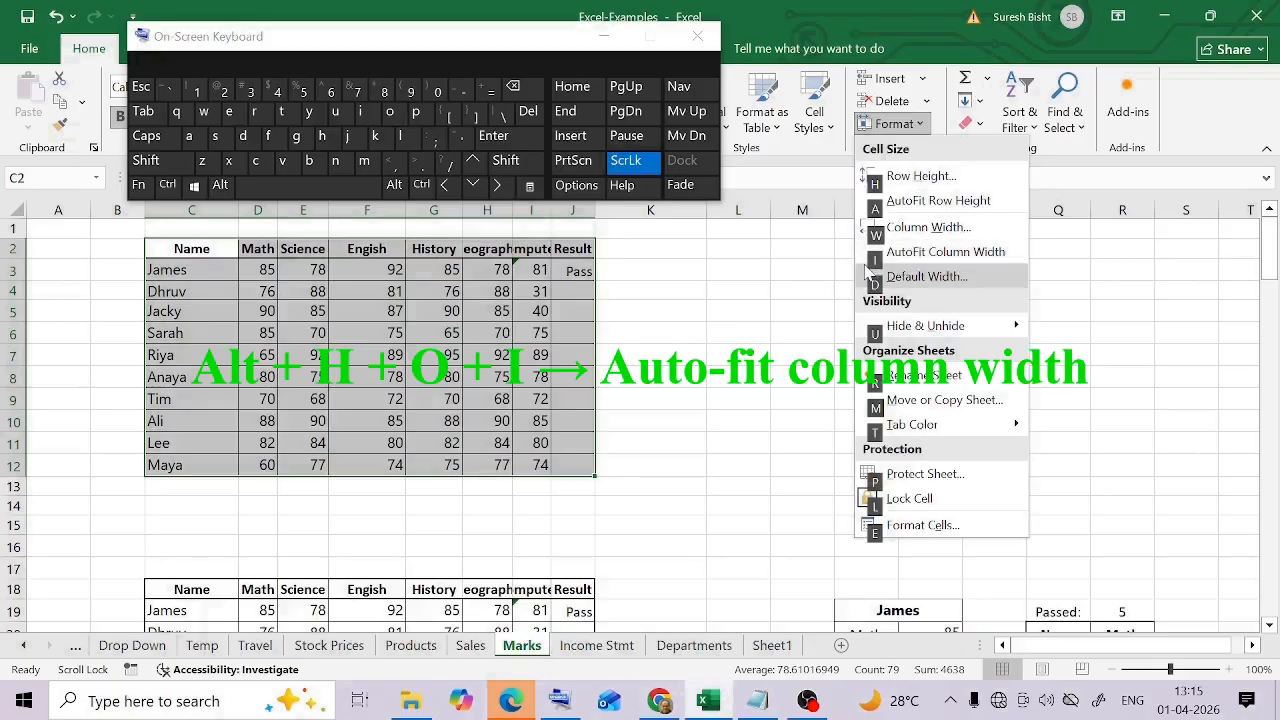
{"action": "left_click", "coordinate": [363, 113]}
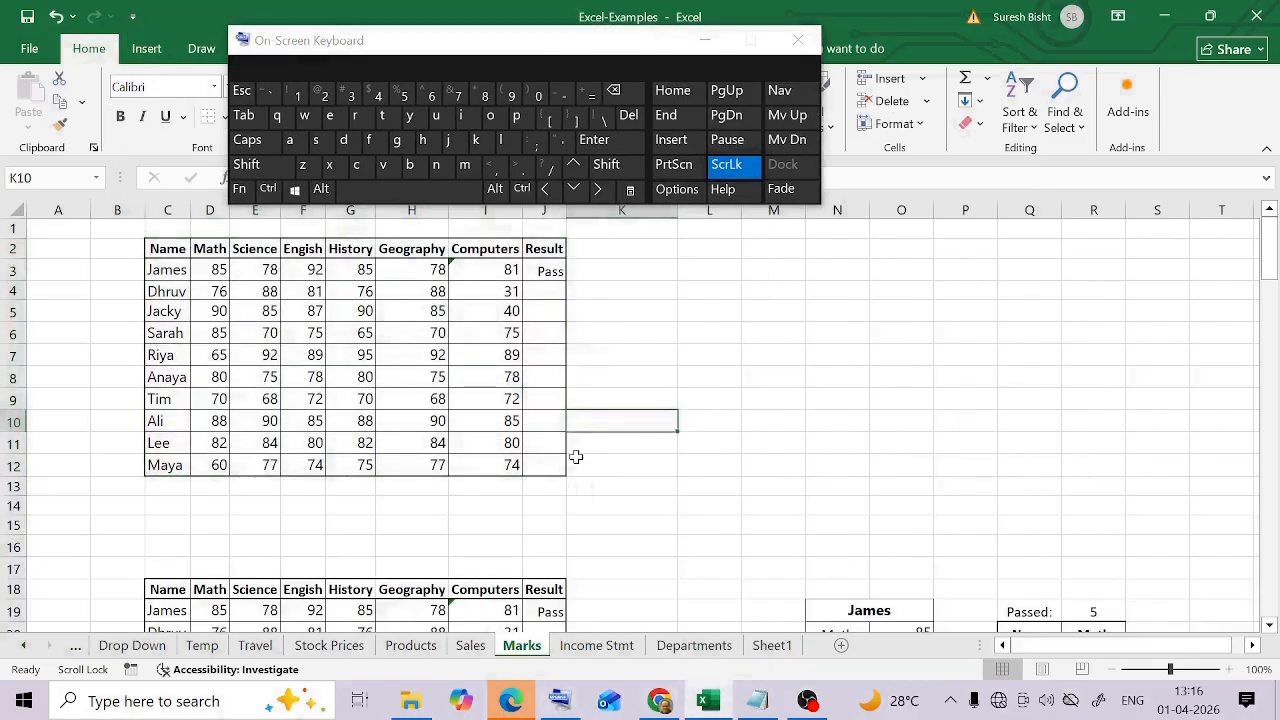
Total the Computers marks in I3:I12 with AutoSum and undo the total
{"action": "left_click", "coordinate": [168, 249]}
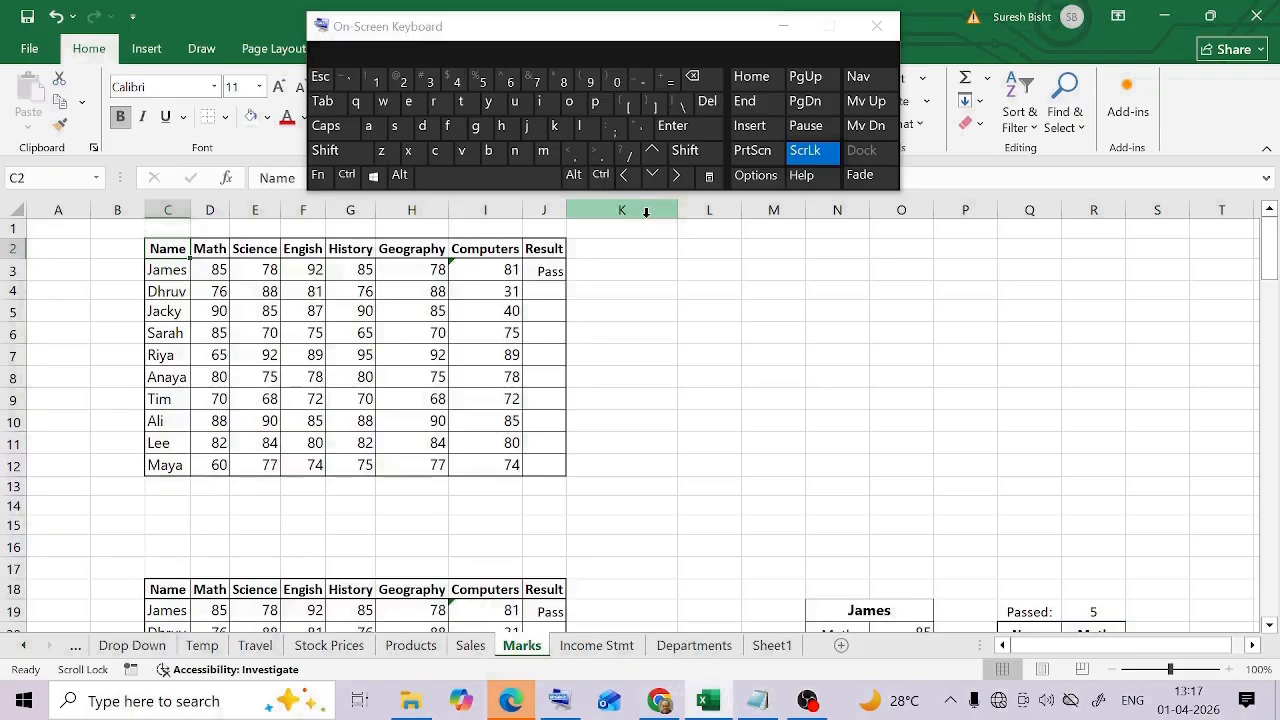
{"action": "left_click_drag", "start_coordinate": [485, 270], "coordinate": [511, 465]}
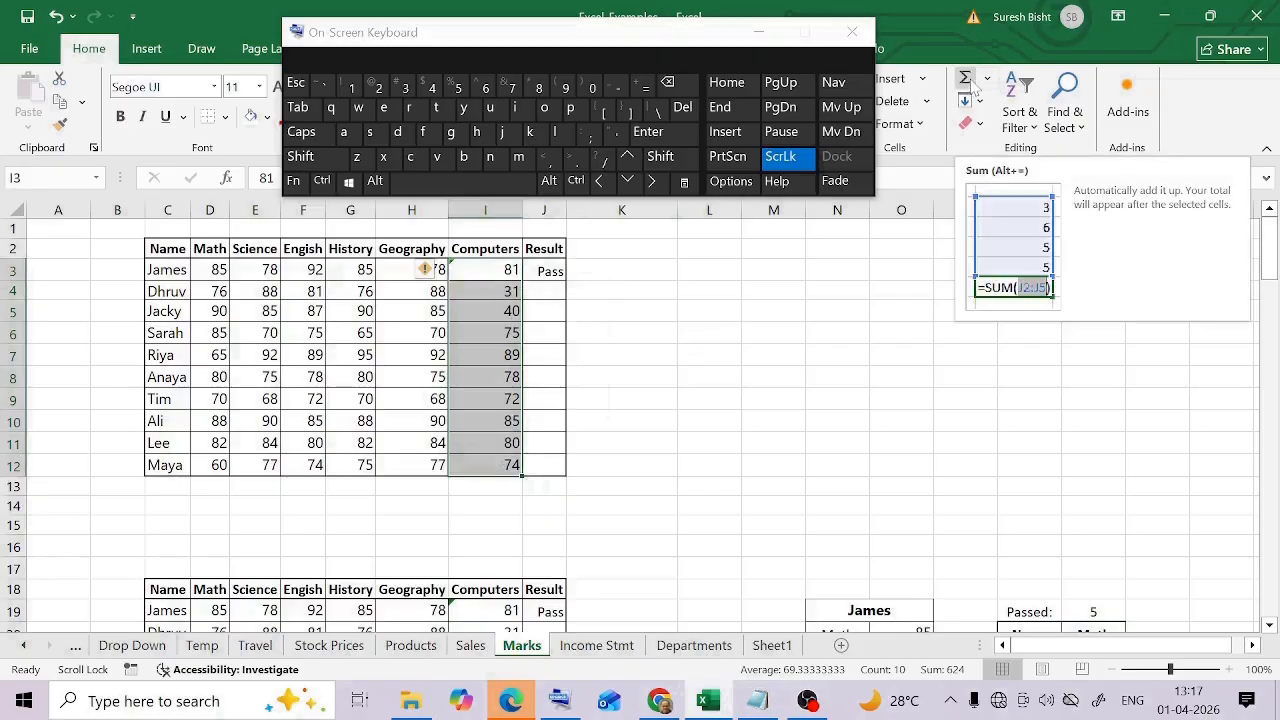
{"action": "left_click", "coordinate": [974, 88]}
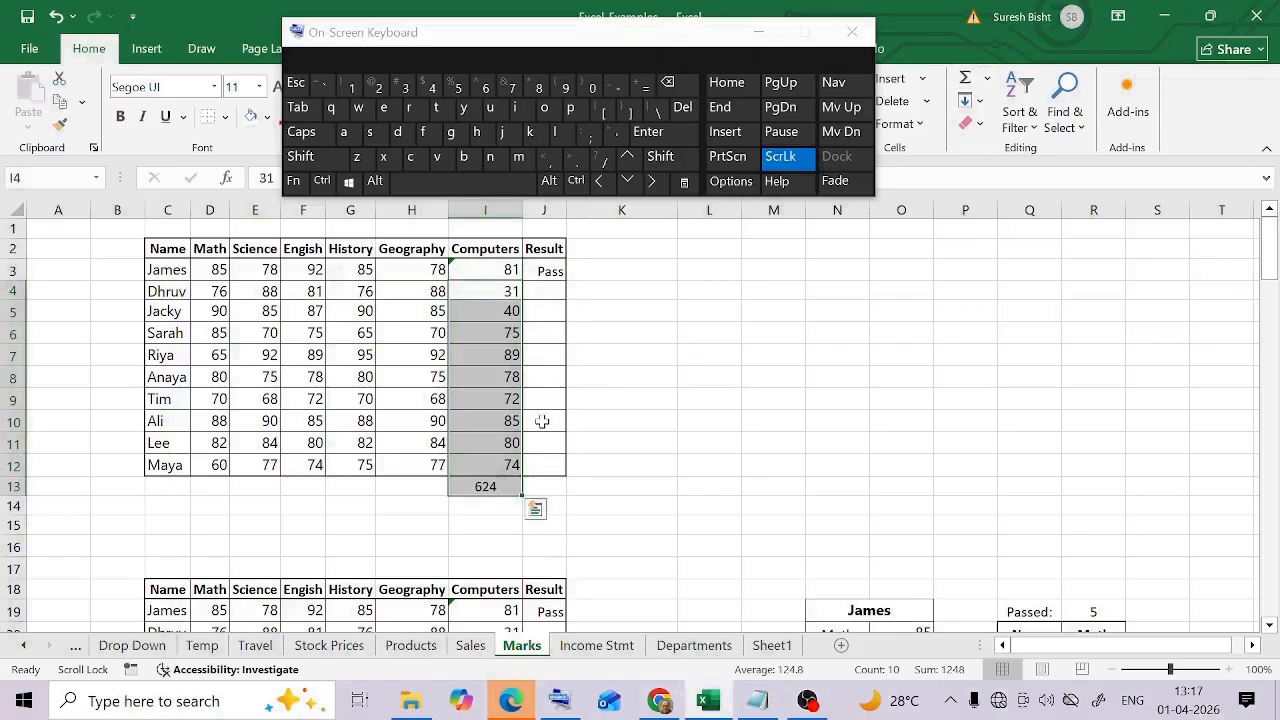
{"action": "left_click", "coordinate": [643, 466]}
{"action": "key", "text": "ctrl+z"}
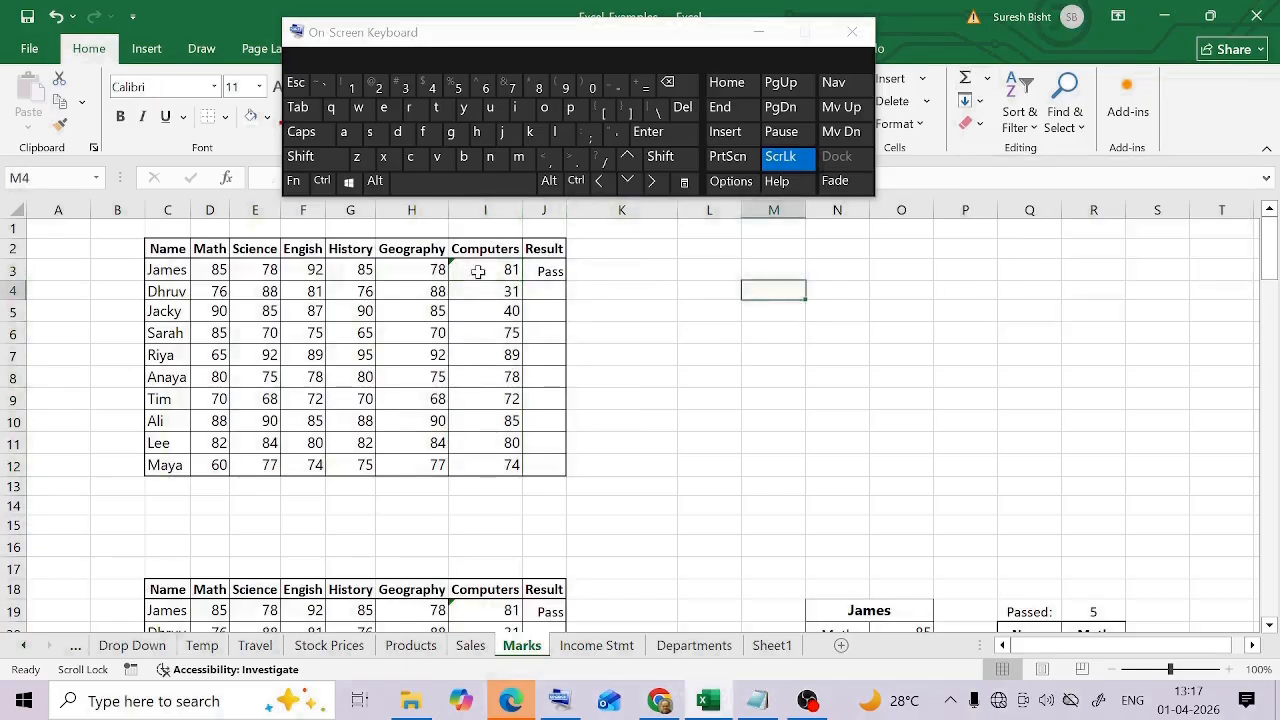
Apply AutoSum to the Computers marks in I3:I12 using the on-screen keyboard
{"action": "left_click_drag", "start_coordinate": [478, 272], "coordinate": [496, 465]}
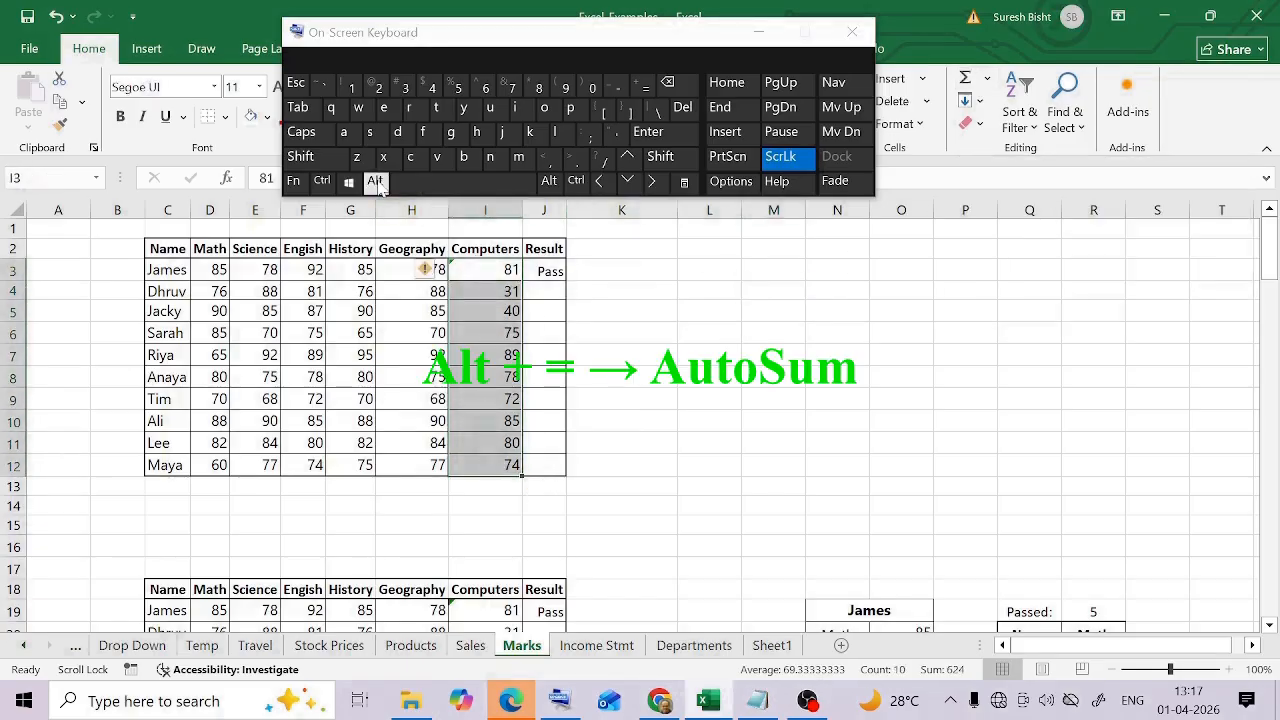
{"action": "left_click", "coordinate": [375, 181]}
{"action": "left_click", "coordinate": [645, 88]}
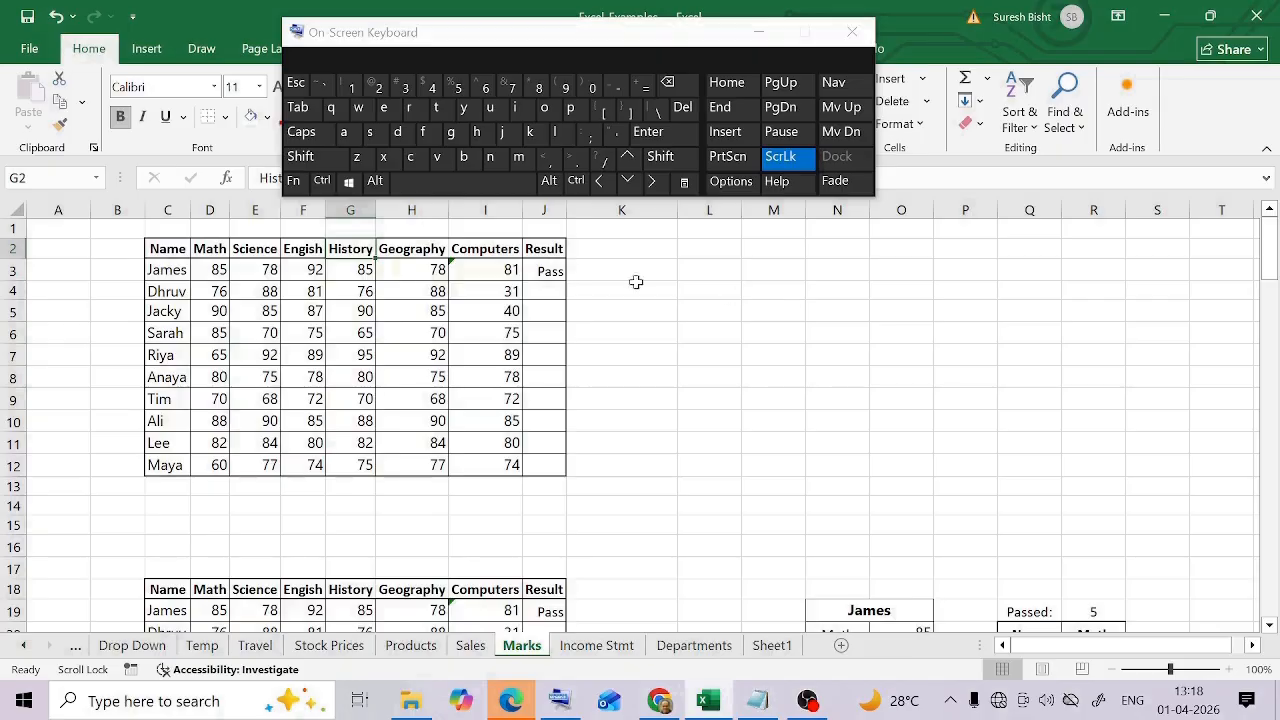
Convert the marks range C2:J12 into an Excel table with headers using the on-screen keyboard
{"action": "left_click_drag", "start_coordinate": [167, 249], "coordinate": [544, 471]}
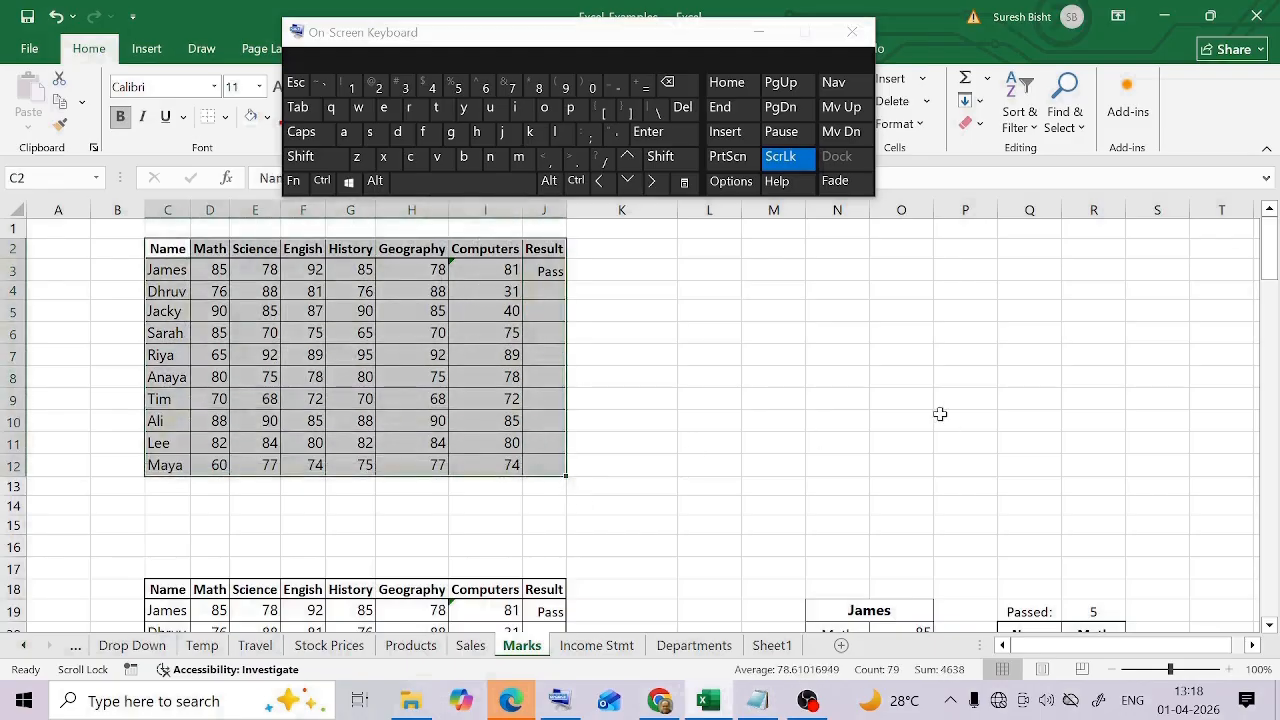
{"action": "left_click", "coordinate": [322, 182]}
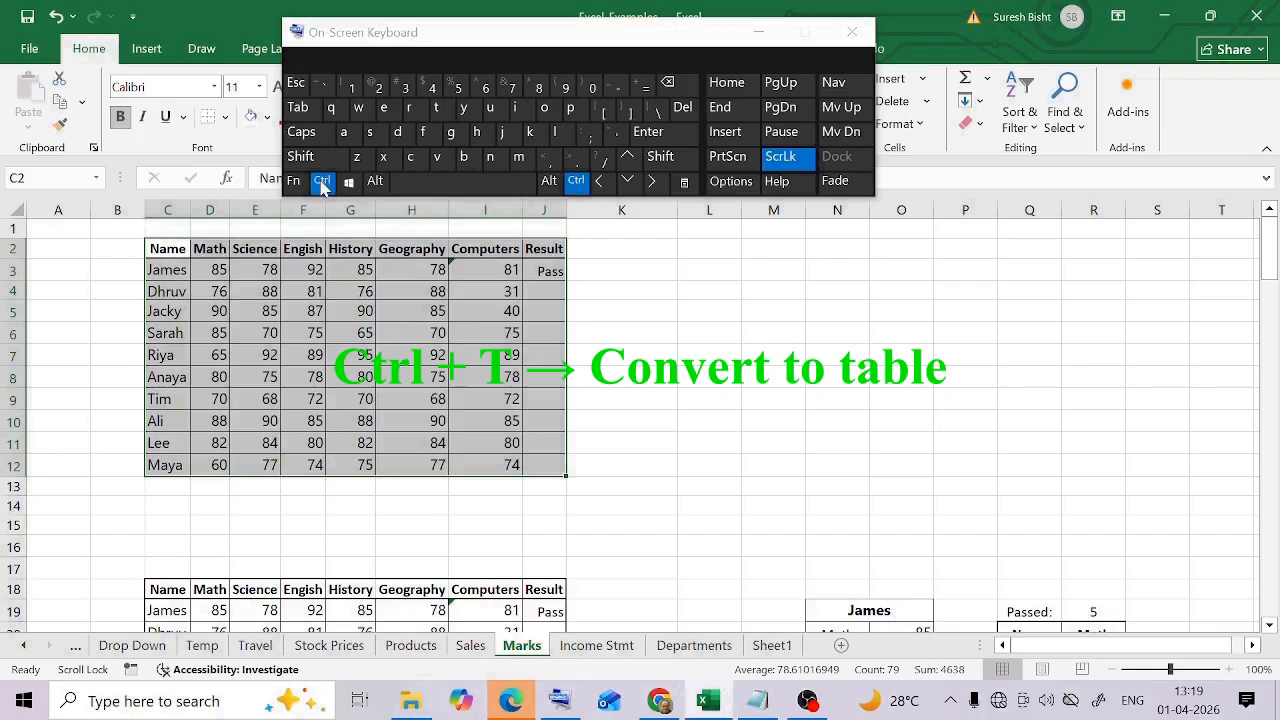
{"action": "left_click", "coordinate": [445, 114]}
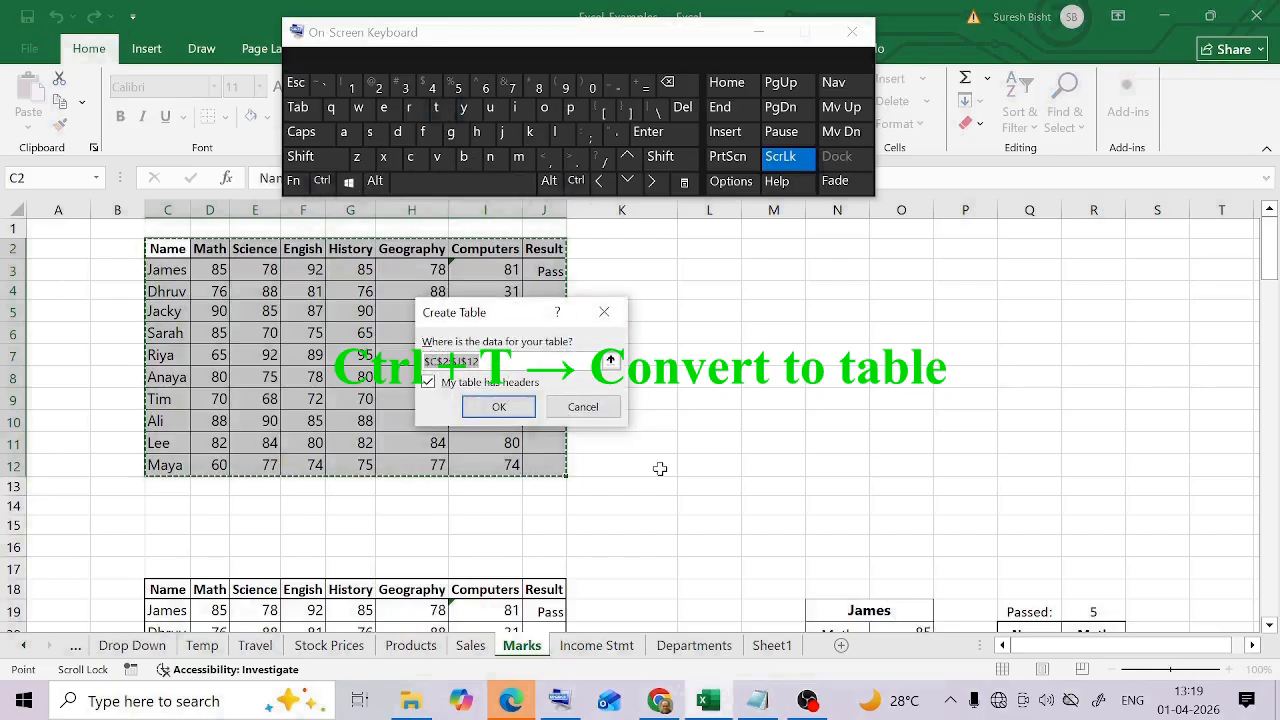
{"action": "left_click", "coordinate": [515, 417]}
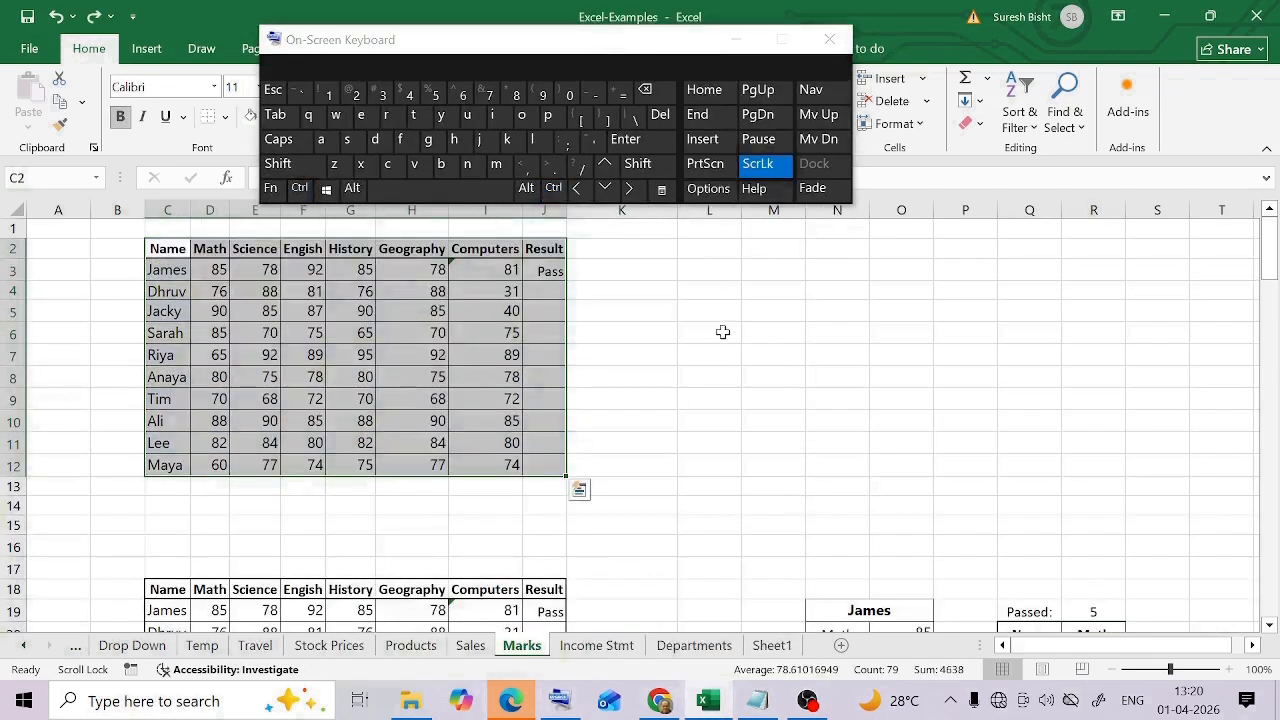
{"action": "left_click", "coordinate": [715, 338]}
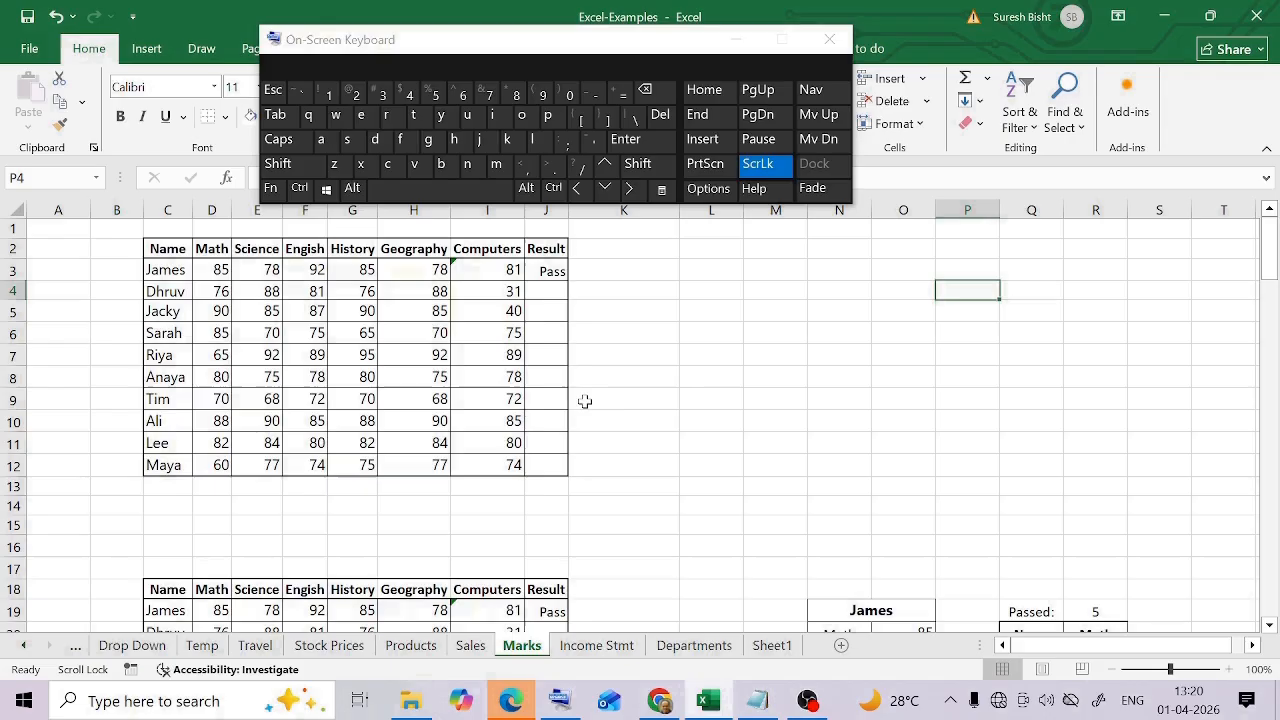
Apply filters to the marks range C2:J12 using the on-screen keyboard
{"action": "left_click_drag", "start_coordinate": [167, 249], "coordinate": [562, 468]}
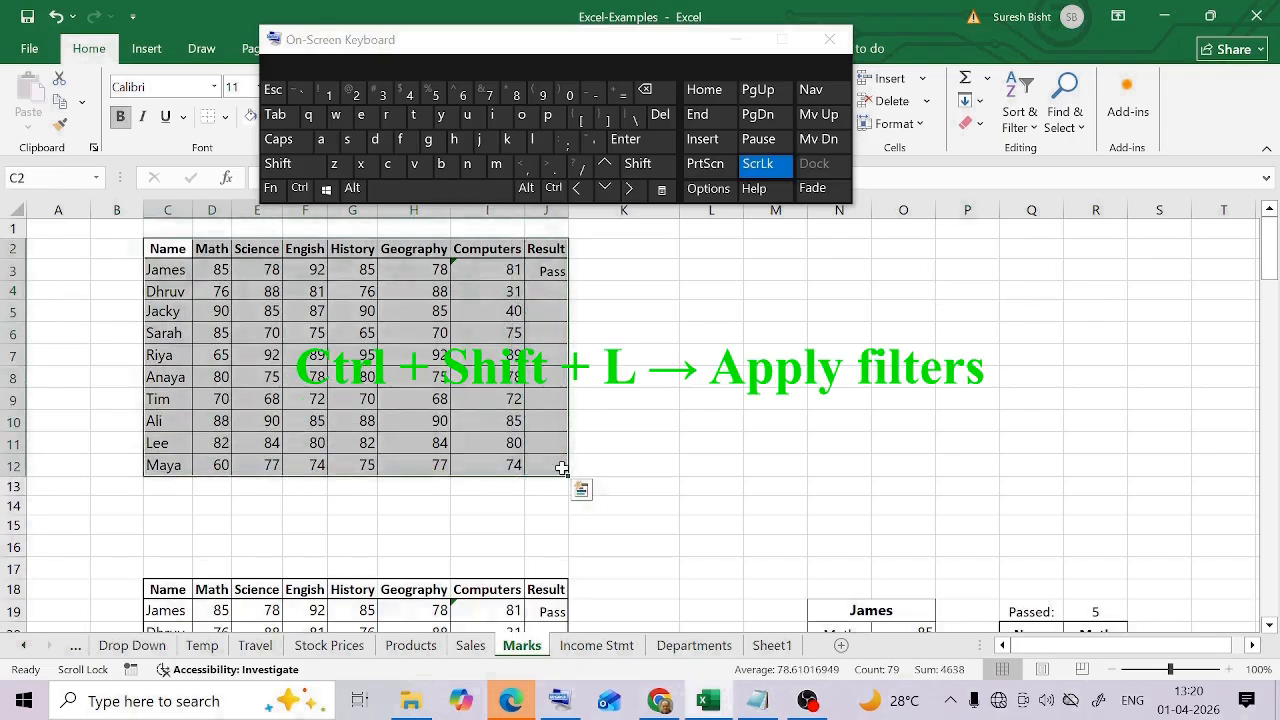
{"action": "left_click", "coordinate": [299, 187]}
{"action": "left_click", "coordinate": [284, 165]}
{"action": "left_click", "coordinate": [533, 139]}
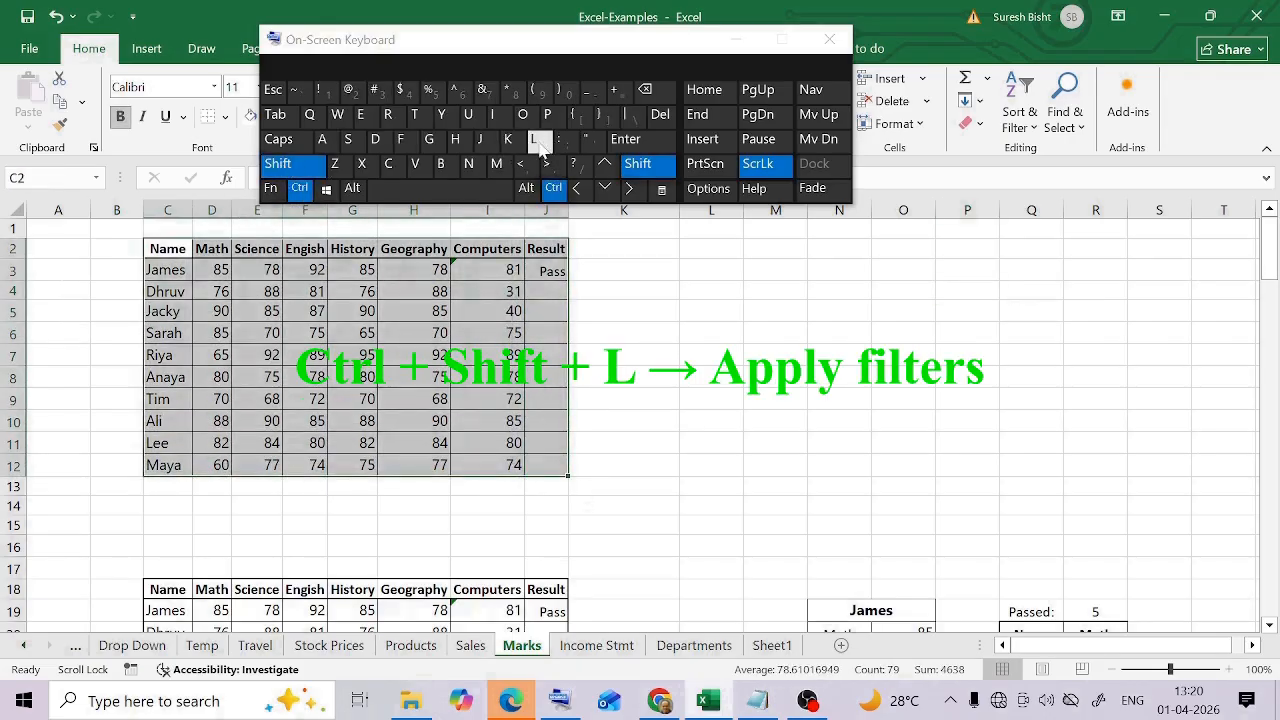
Select the header row C2:J2, view the filter options of the Engish column and cancel without filtering
{"action": "left_click_drag", "start_coordinate": [167, 249], "coordinate": [830, 249]}
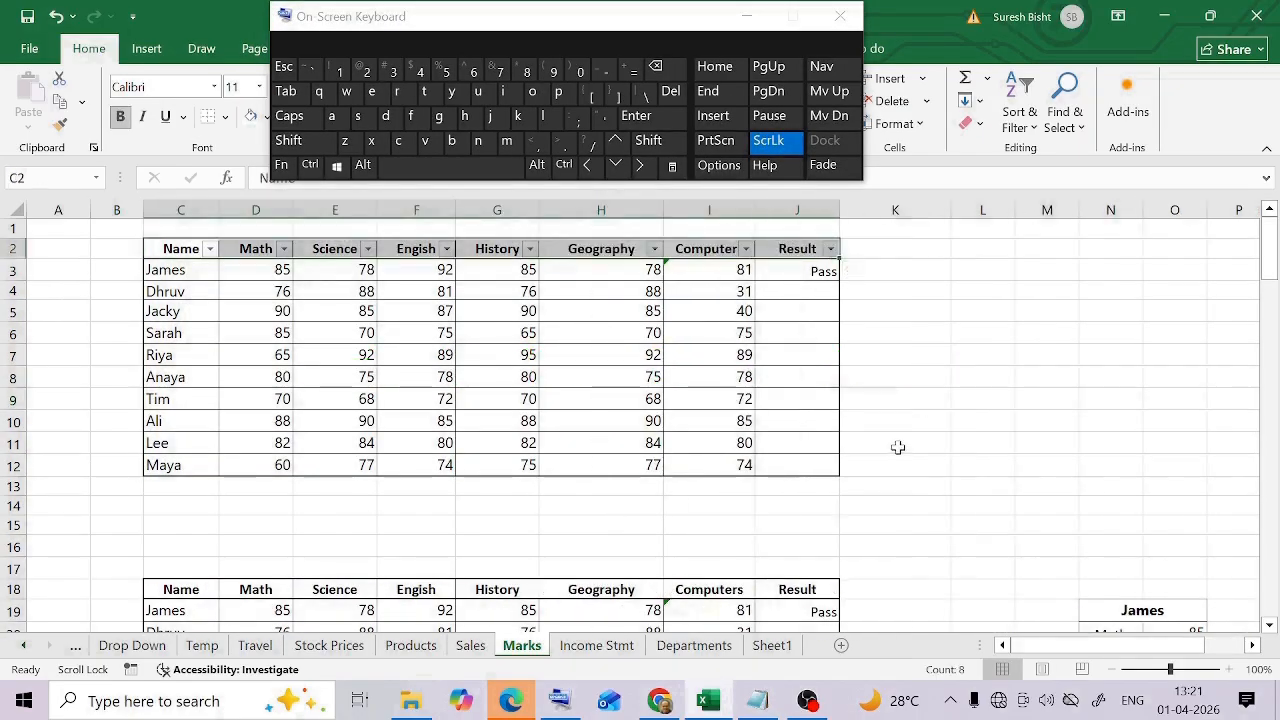
{"action": "left_click", "coordinate": [446, 249]}
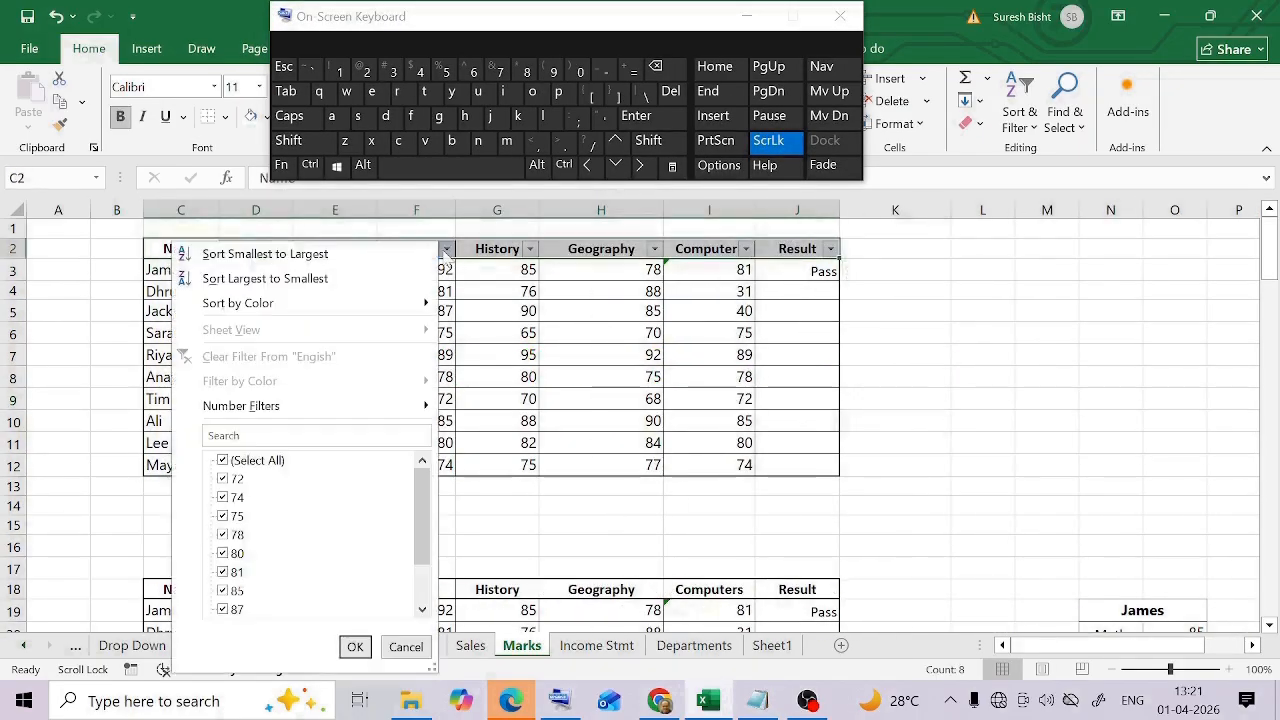
{"action": "left_click", "coordinate": [406, 647]}
{"action": "left_click", "coordinate": [917, 398]}
Enter Temp in the Result column for Sarah, cell J6
{"action": "left_click_drag", "start_coordinate": [649, 23], "coordinate": [651, 53]}
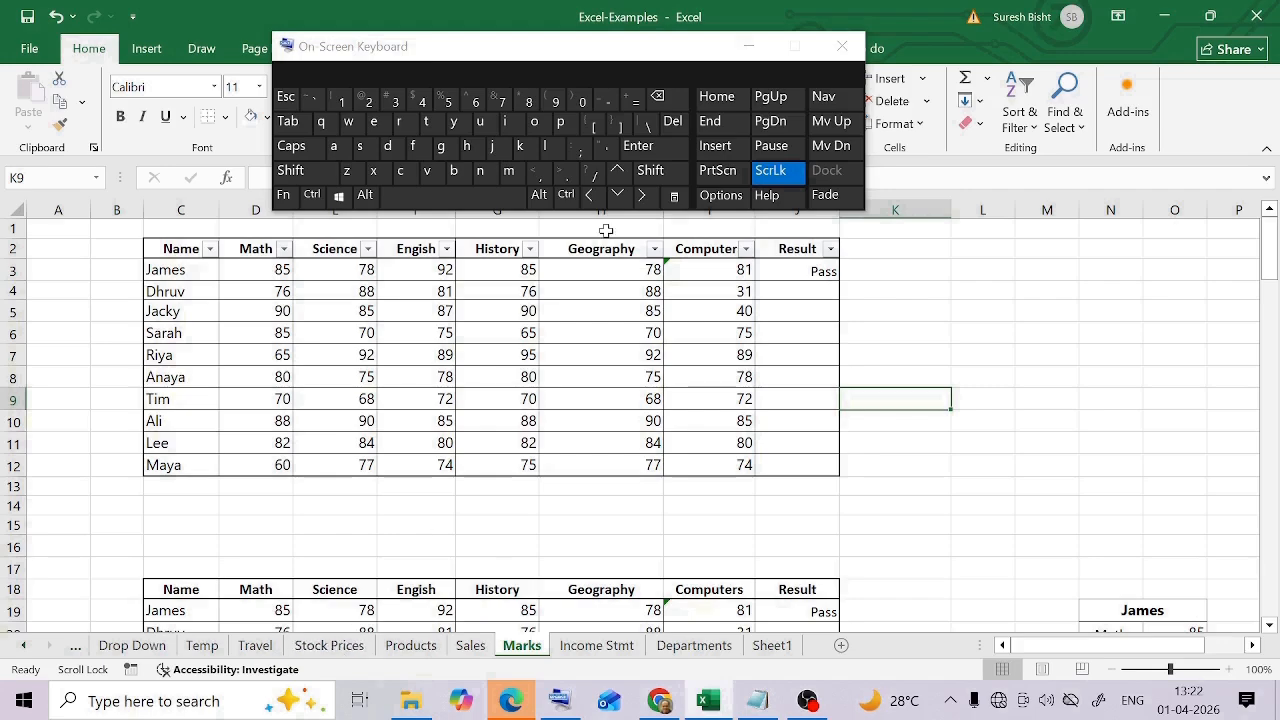
{"action": "left_click", "coordinate": [830, 333]}
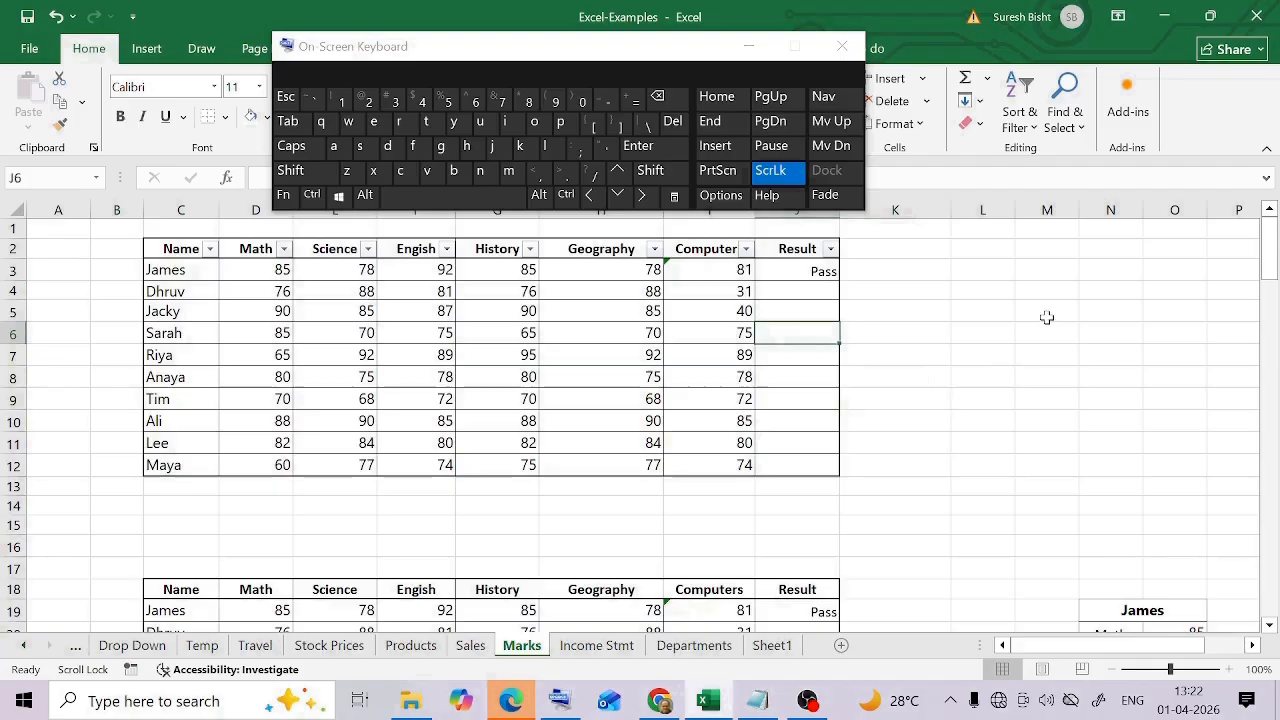
{"action": "type", "text": "Temp"}
{"action": "key", "text": "Return"}
{"action": "left_click", "coordinate": [822, 333]}
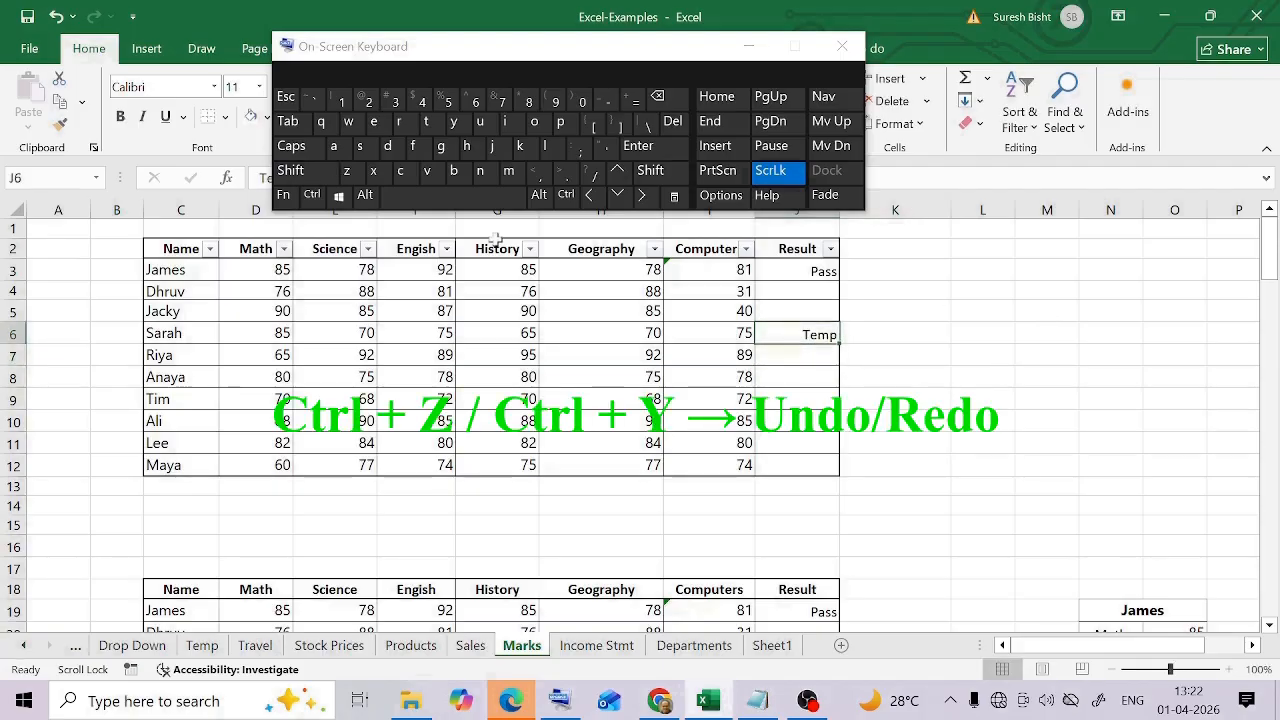
Undo the Temp entry in J6 and redo it using the on-screen keyboard
{"action": "left_click", "coordinate": [312, 195]}
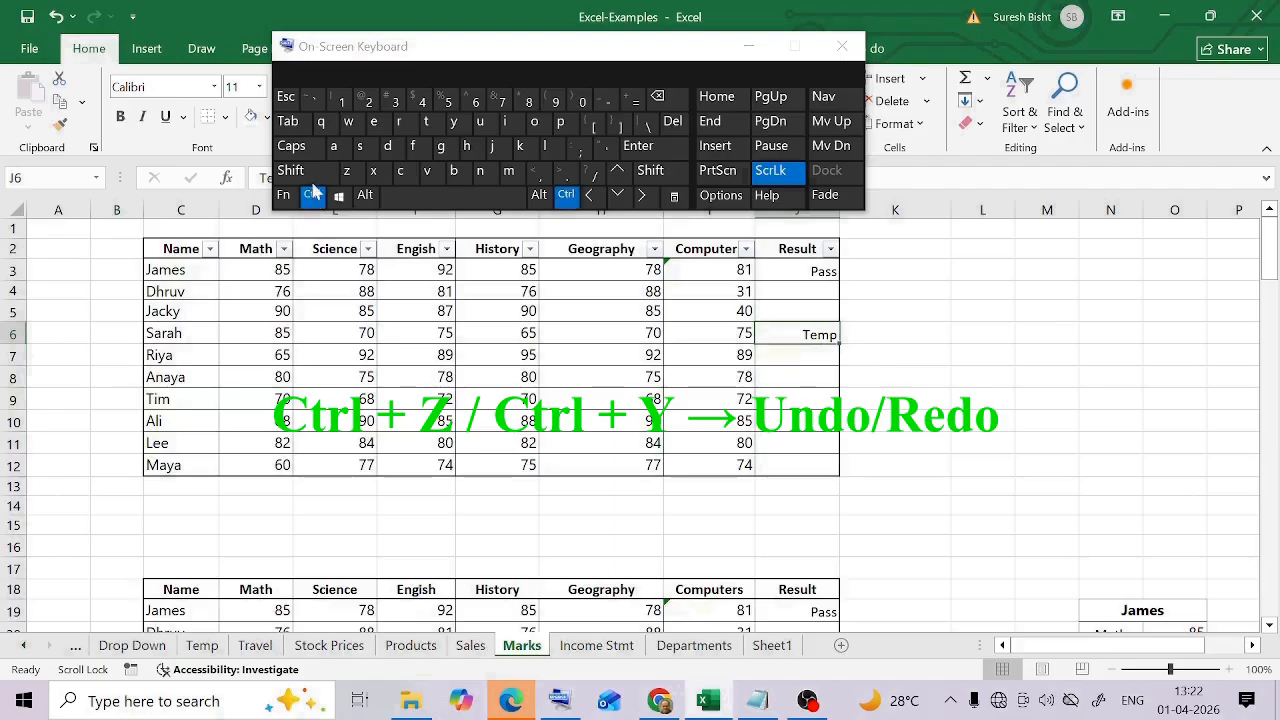
{"action": "left_click", "coordinate": [347, 170]}
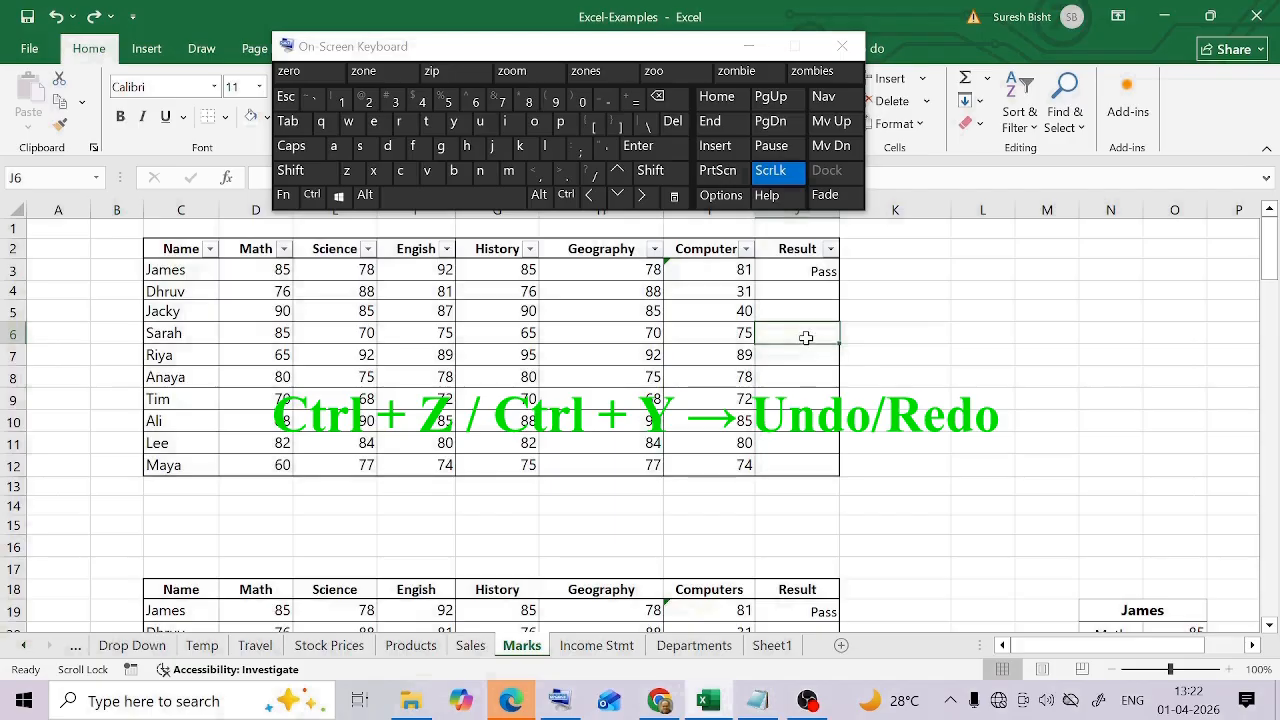
{"action": "left_click", "coordinate": [312, 195]}
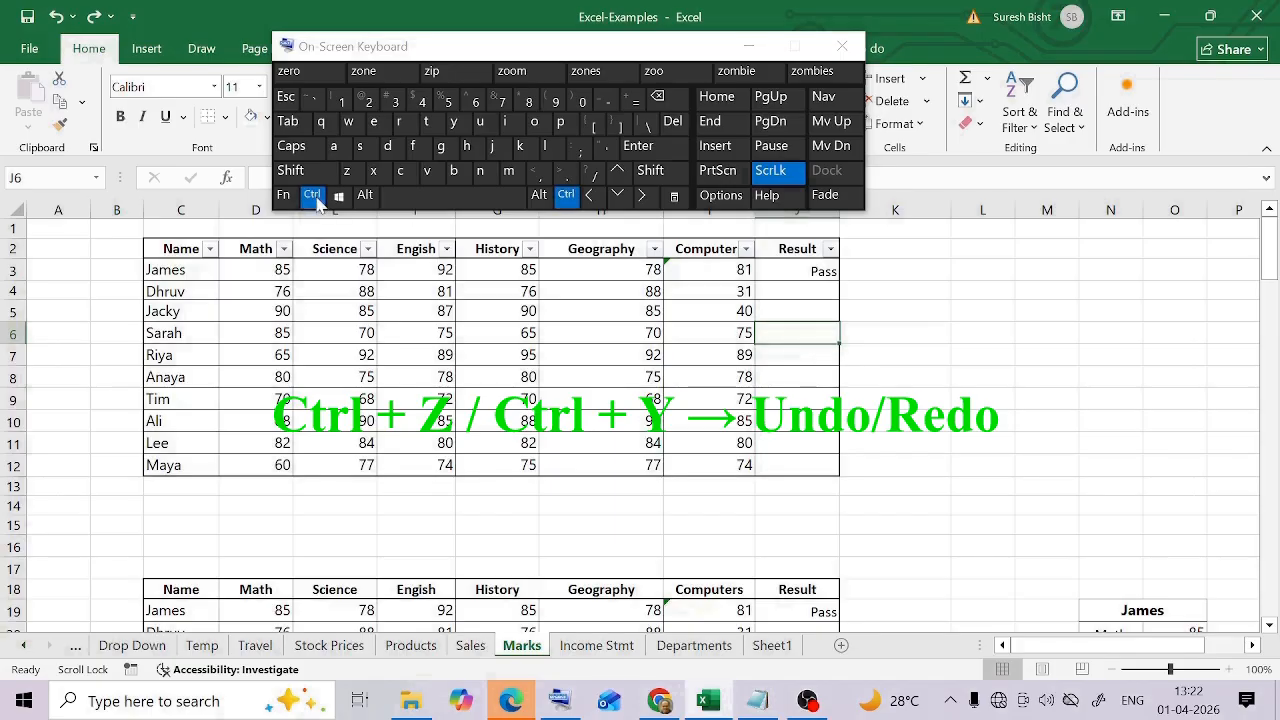
{"action": "left_click", "coordinate": [455, 122]}
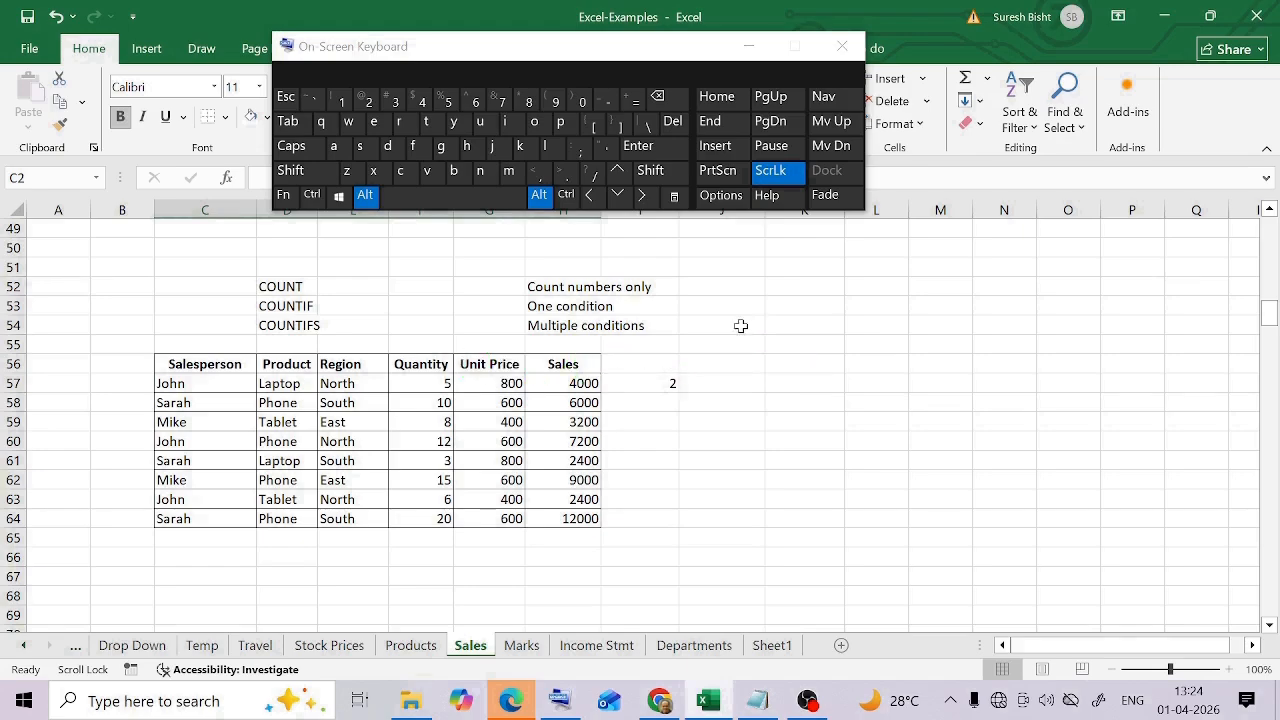
{"action": "left_click_drag", "start_coordinate": [210, 367], "coordinate": [597, 520]}
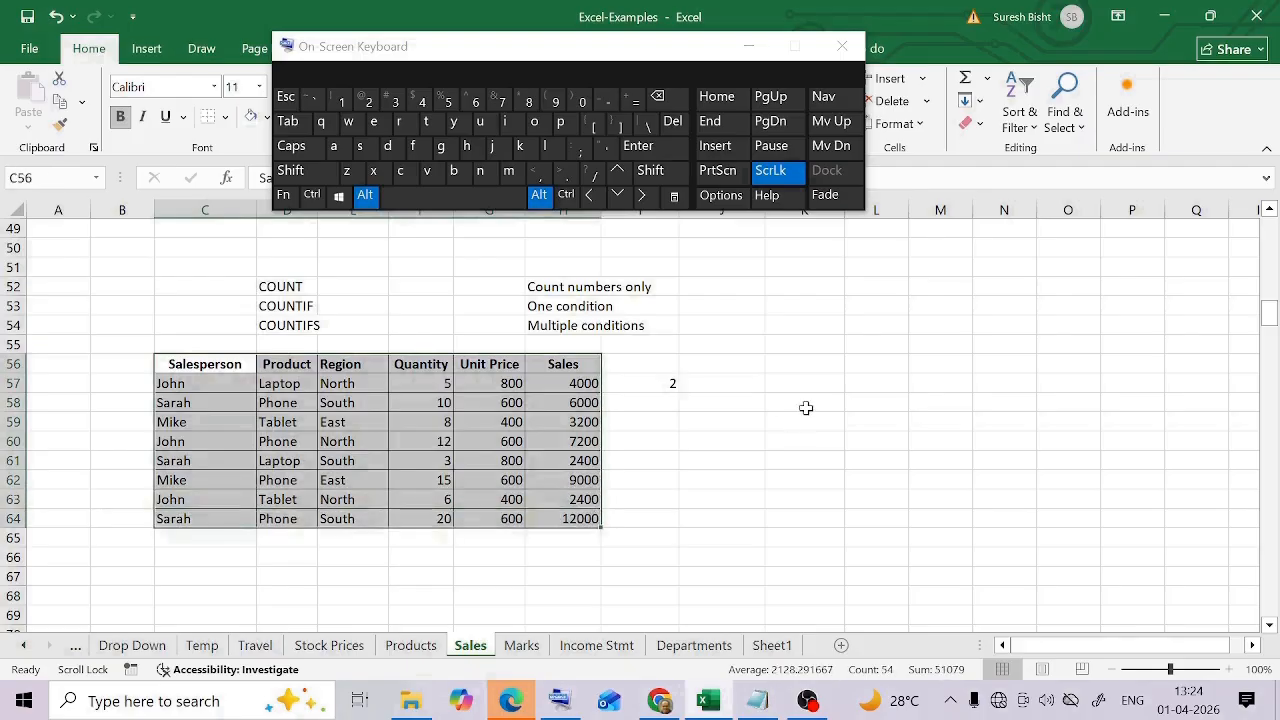
{"action": "left_click", "coordinate": [805, 407]}
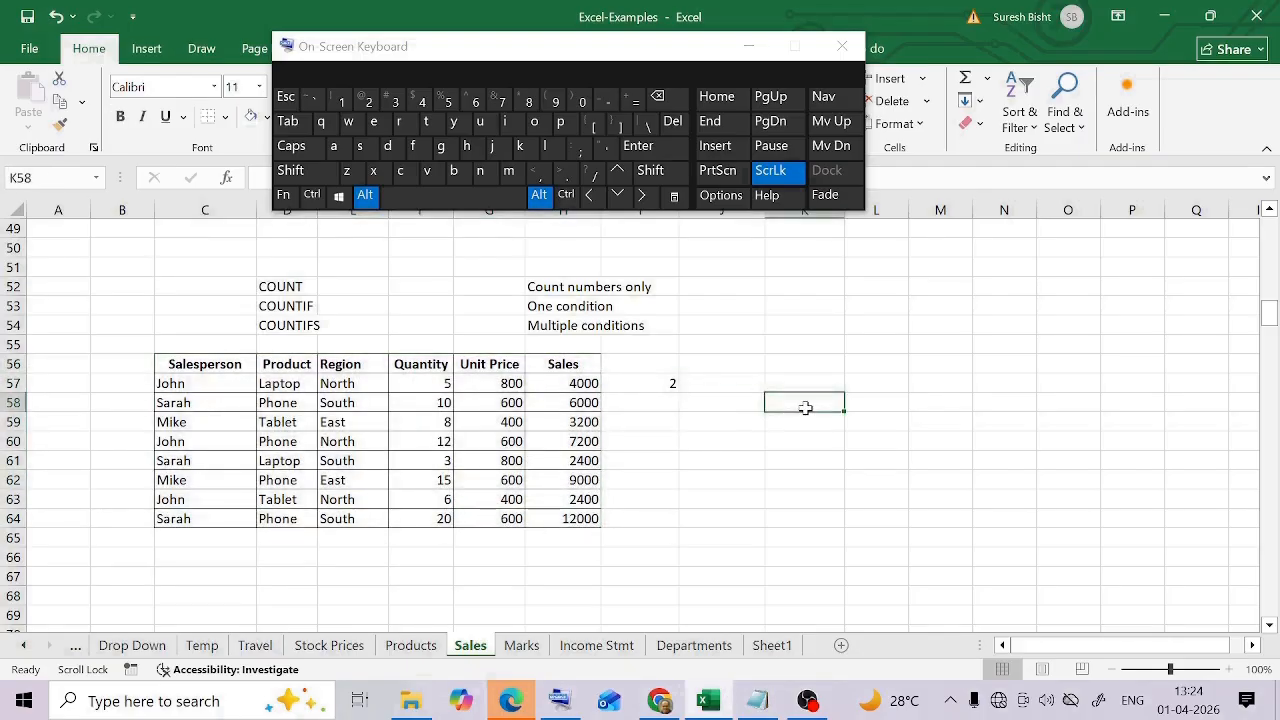
{"action": "left_click", "coordinate": [721, 442]}
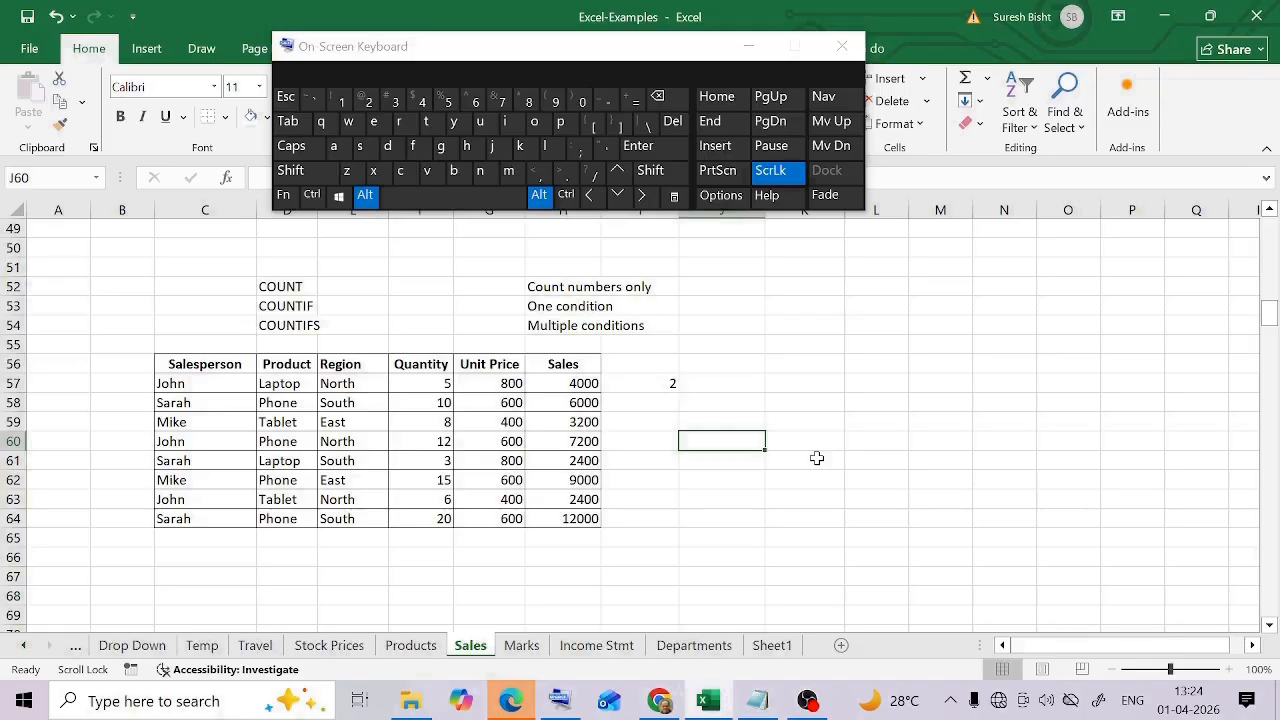
{"action": "left_click", "coordinate": [876, 383]}
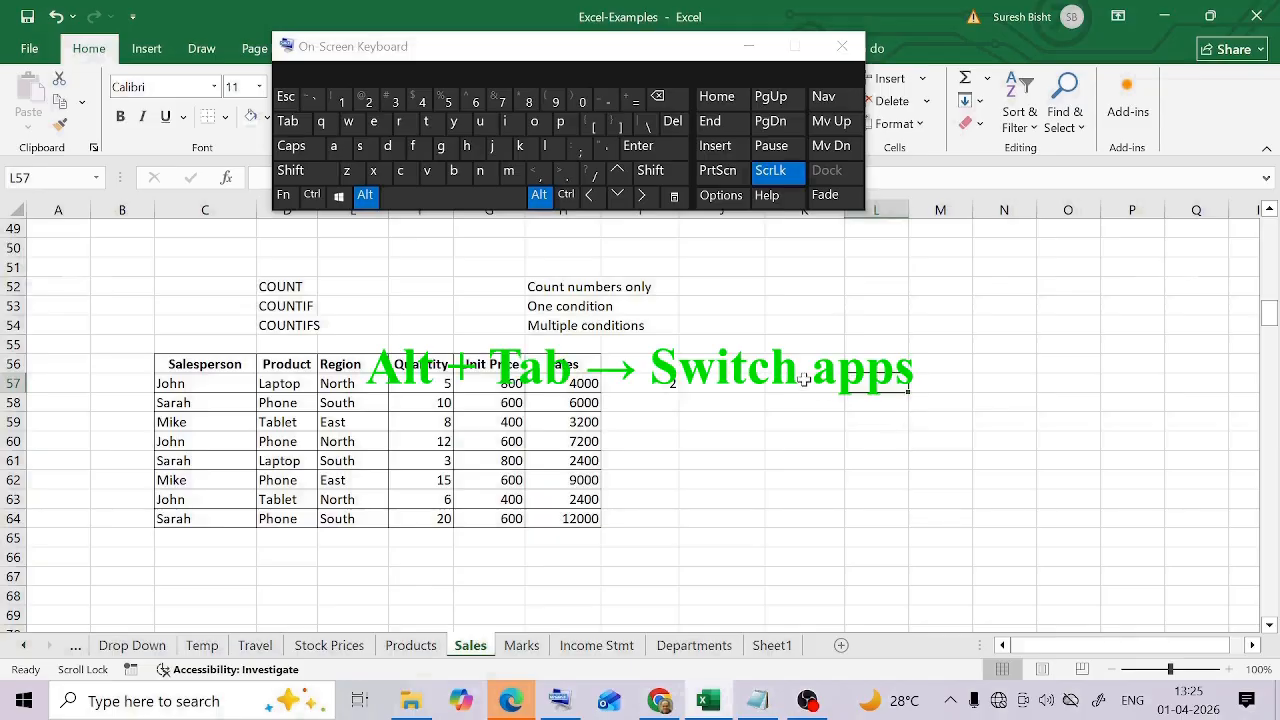
{"action": "left_click", "coordinate": [736, 348]}
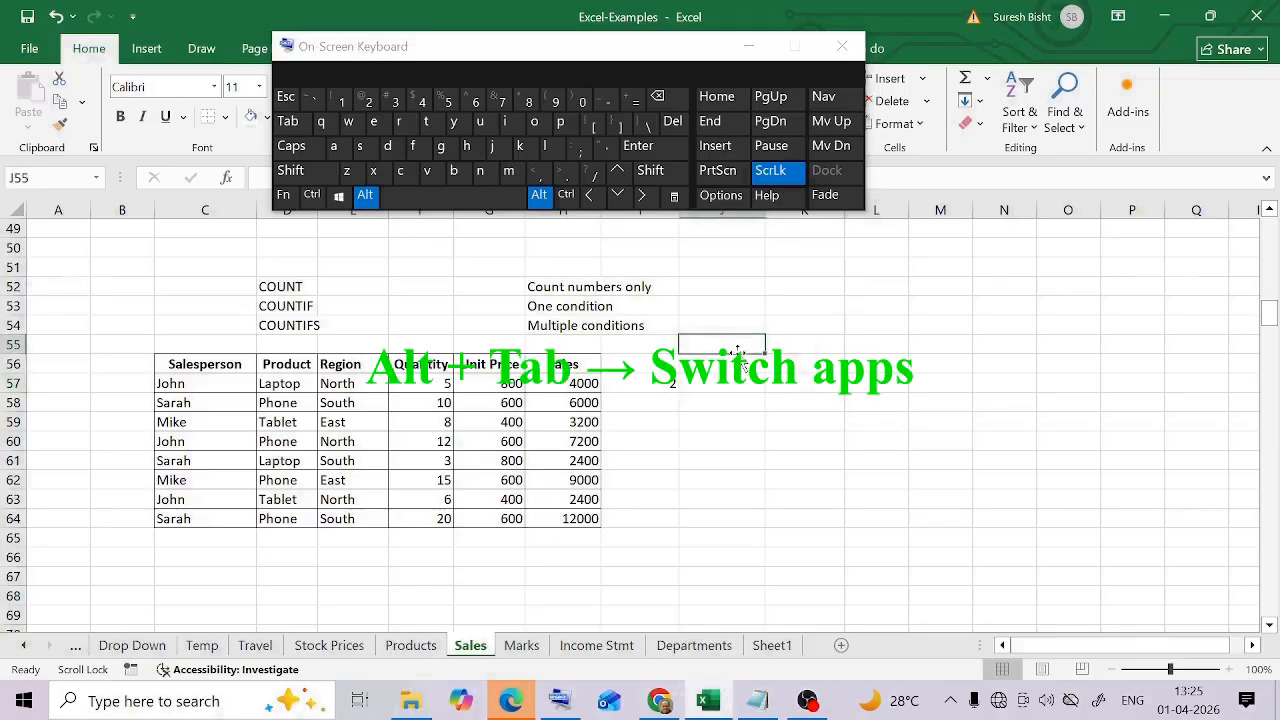
{"action": "left_click", "coordinate": [703, 272]}
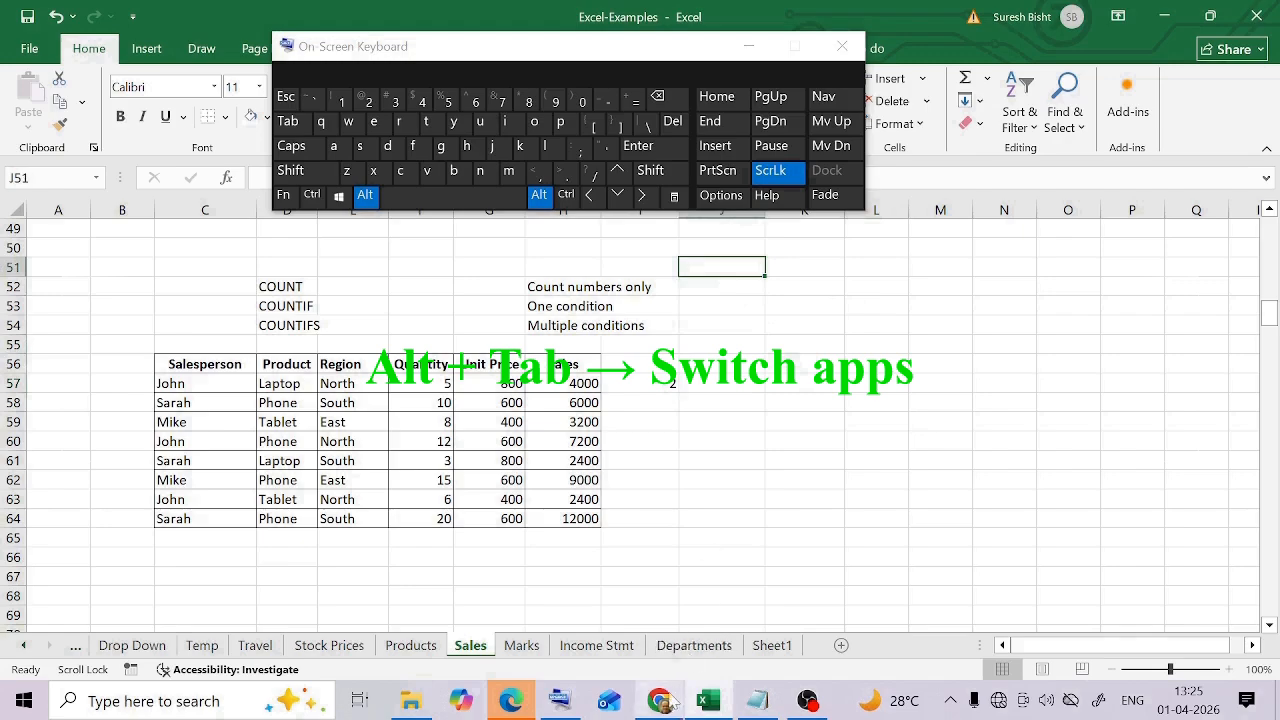
Open the window switcher from the on-screen keyboard and cycle through the open application windows
{"action": "mouse_move", "coordinate": [662, 701]}
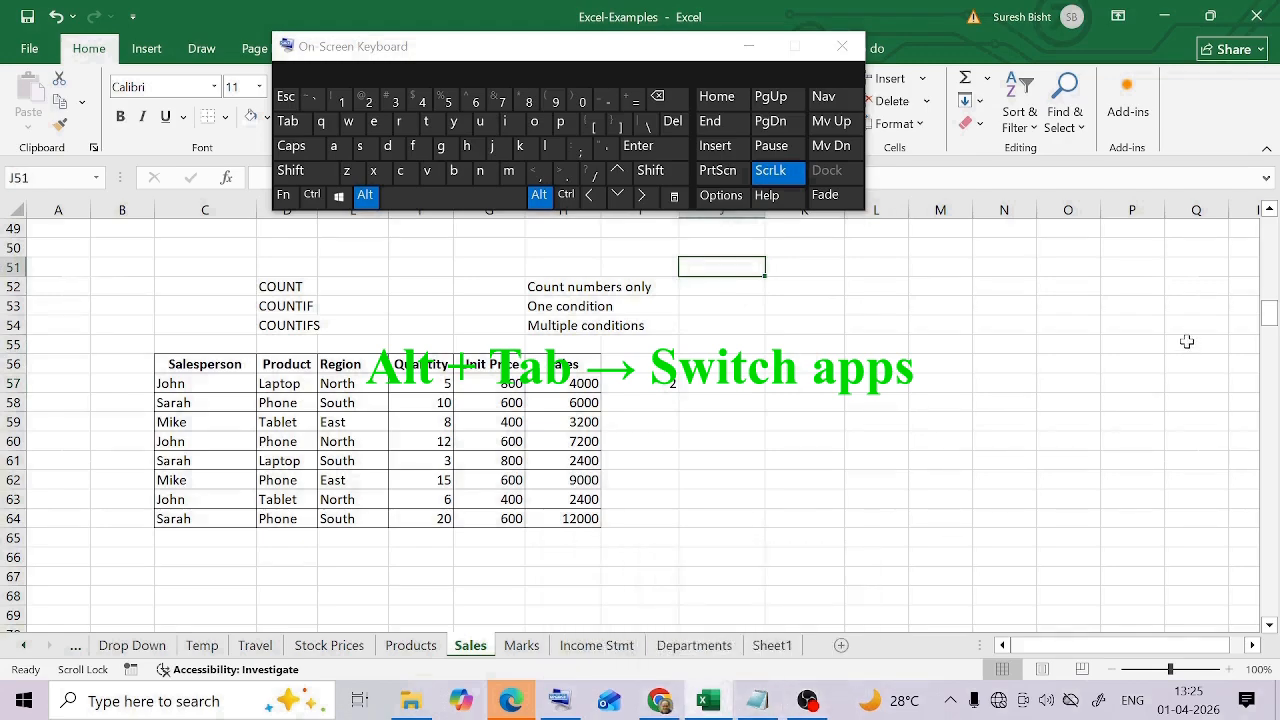
{"action": "left_click", "coordinate": [363, 197]}
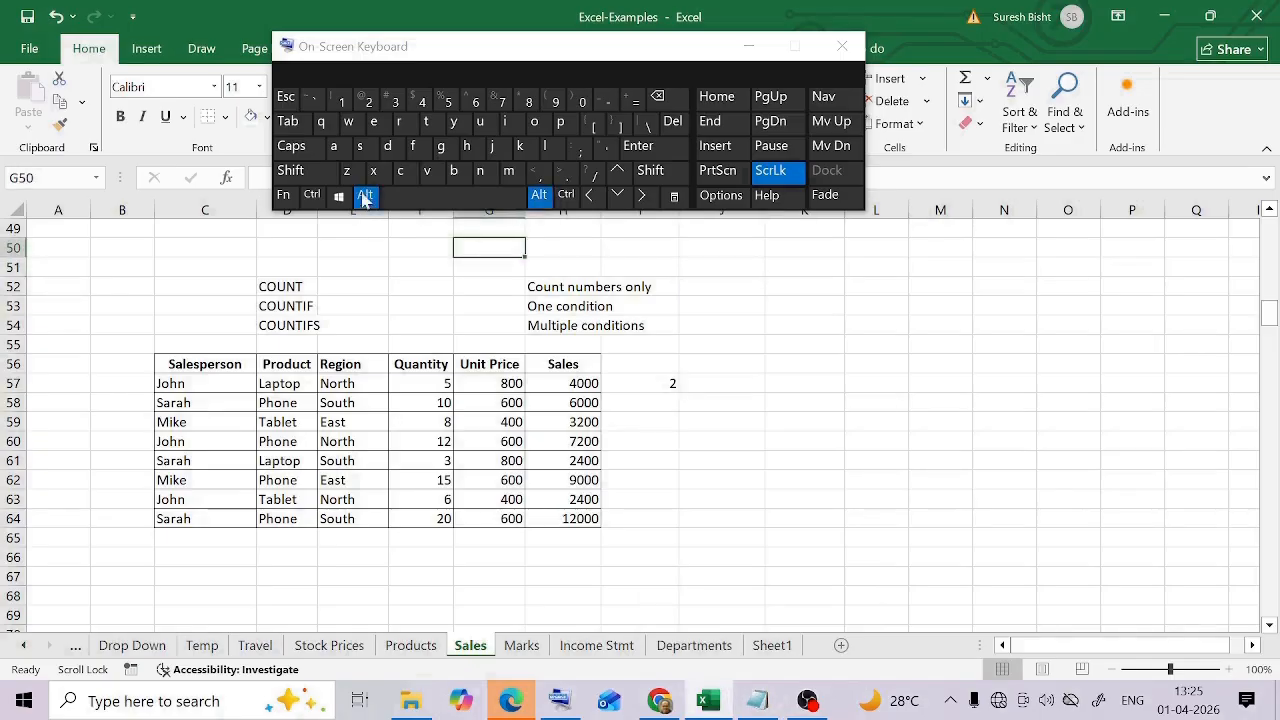
{"action": "left_click", "coordinate": [302, 124]}
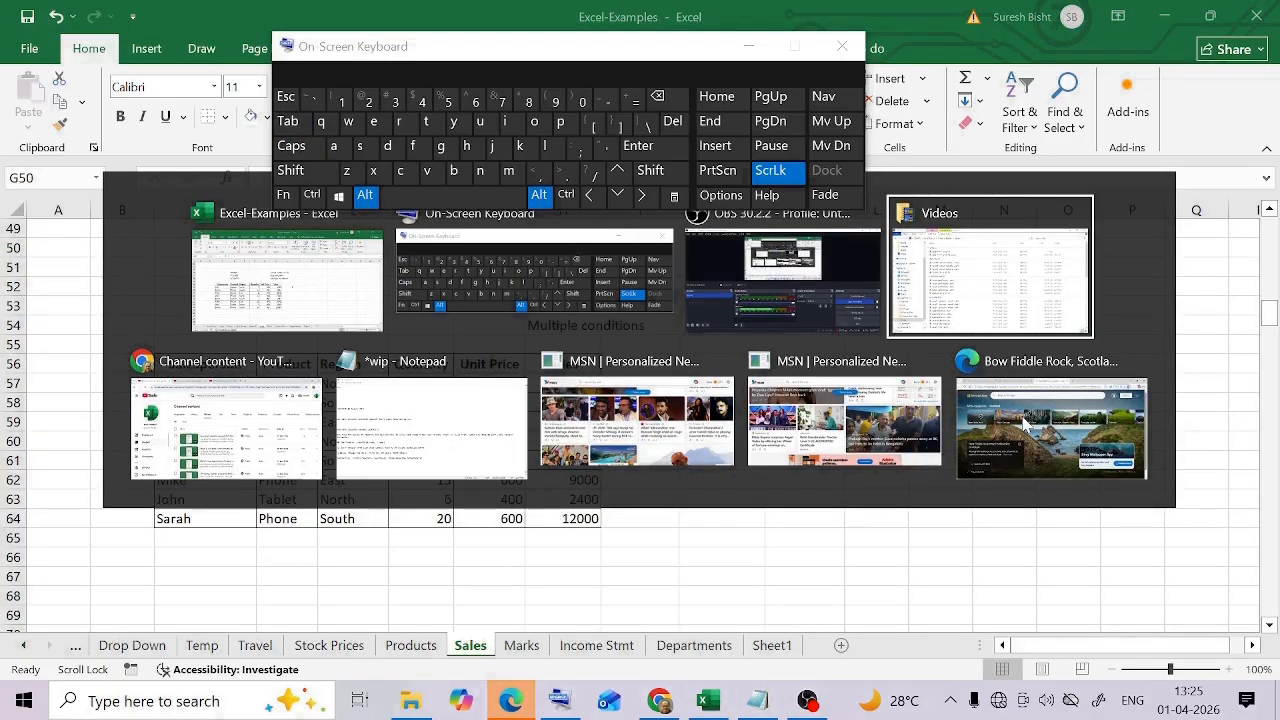
{"action": "key", "text": "Tab"}
{"action": "key", "text": "Tab"}
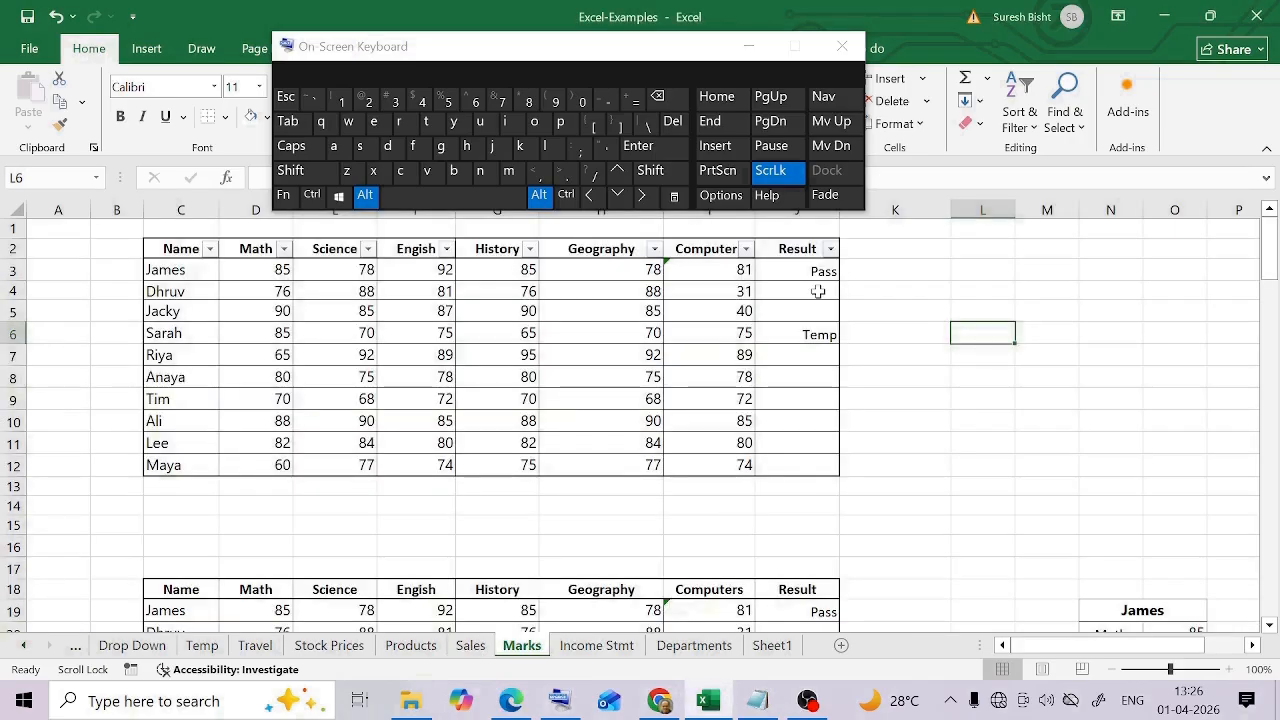
Select the Name header cell C2 of the marks table on the Marks sheet
{"action": "left_click", "coordinate": [181, 244]}
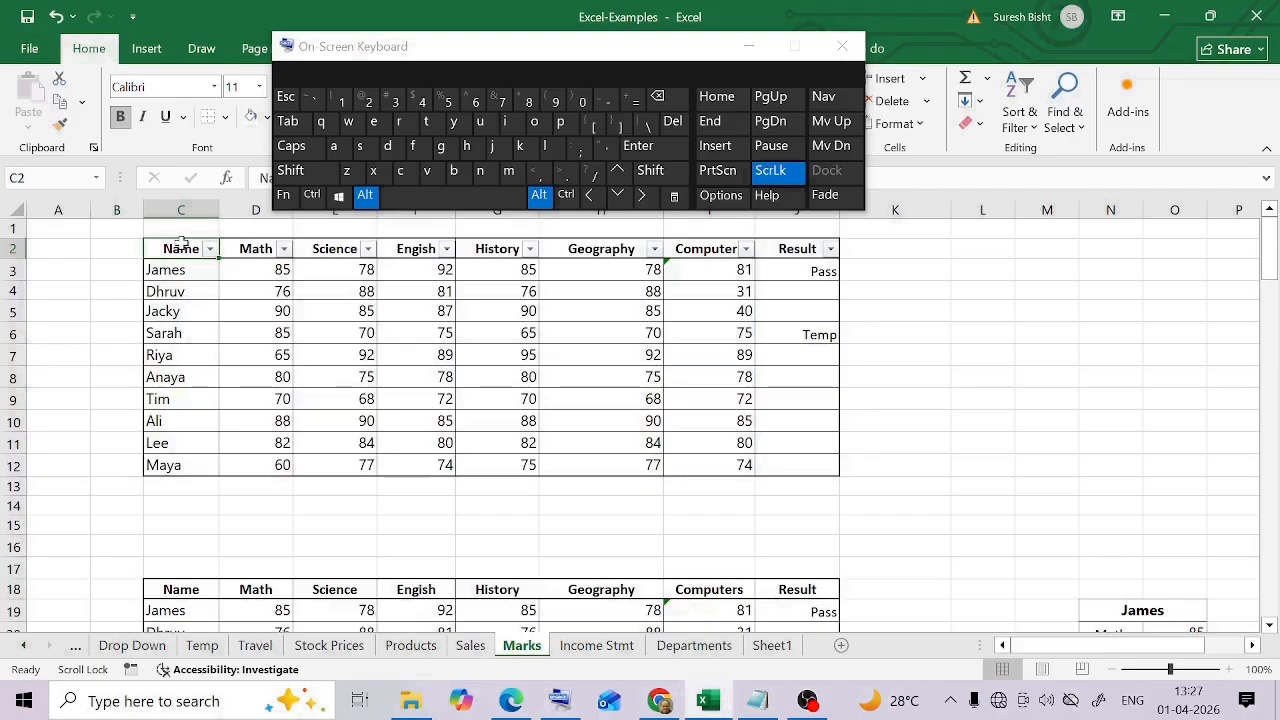